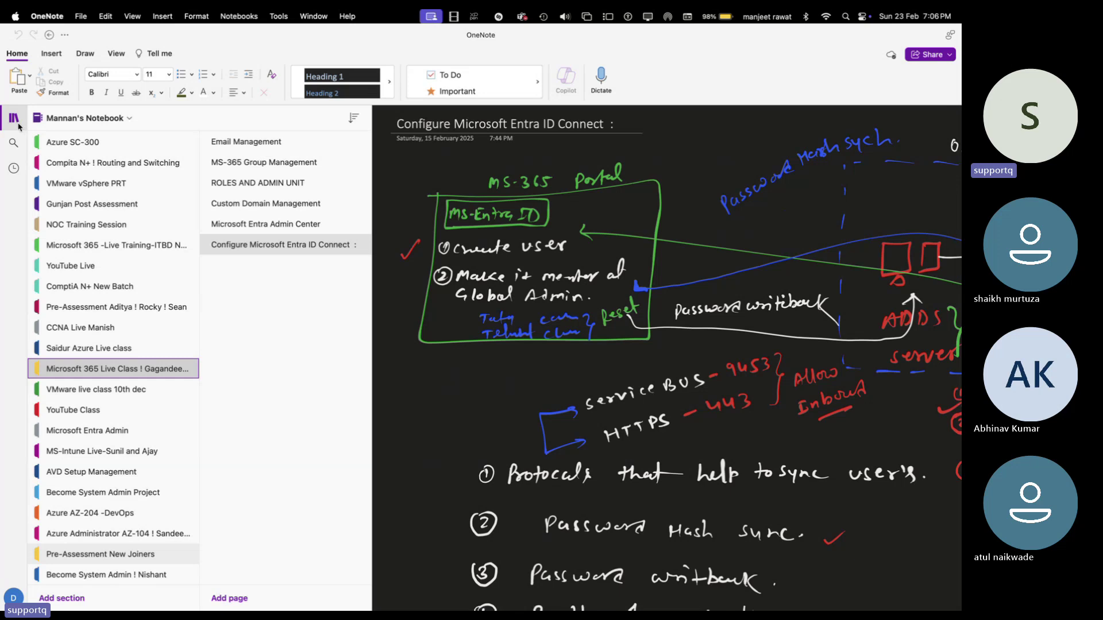
- Collapse the notebook pane and scroll down to the seven numbered Entra sync topics
click(14, 117)
scroll(371, 415, down, 10)
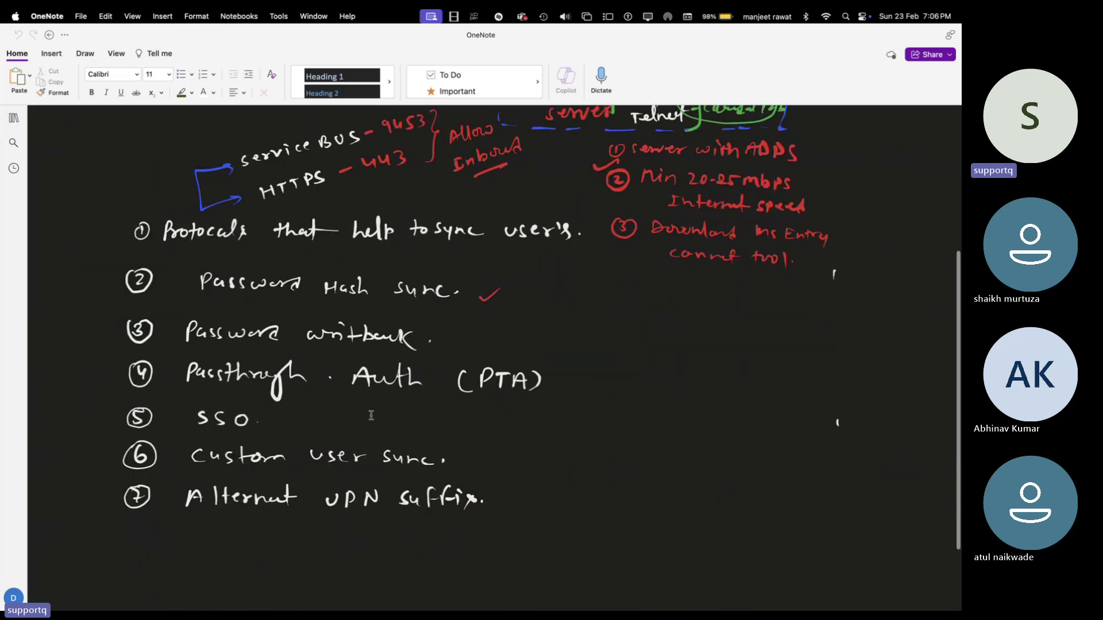
scroll(371, 415, down, 1)
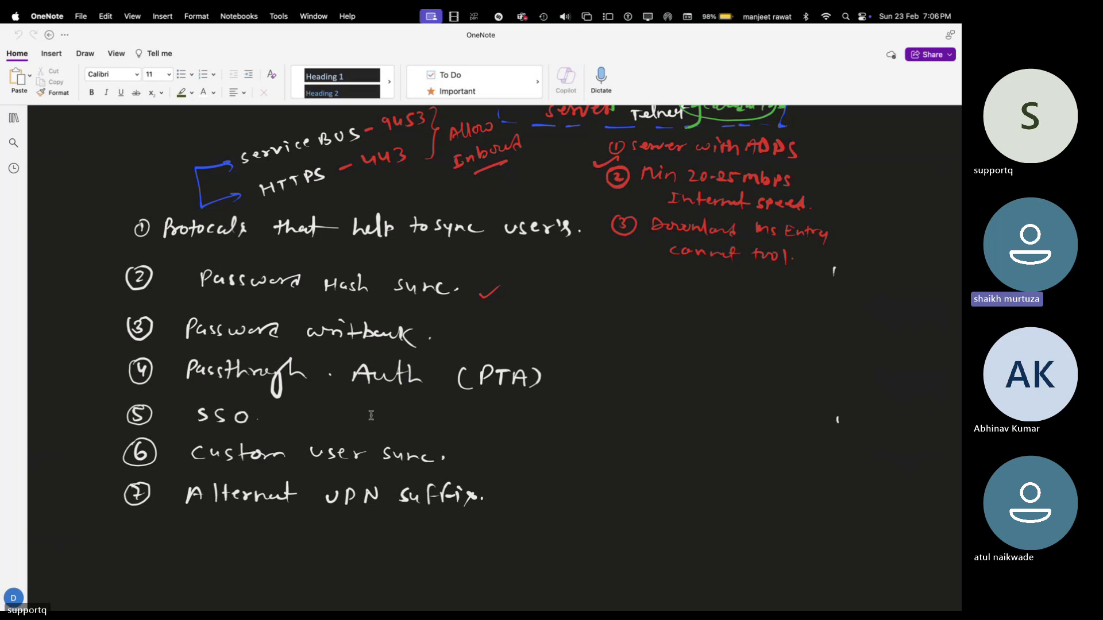
key(XF86AudioRaiseVolume)
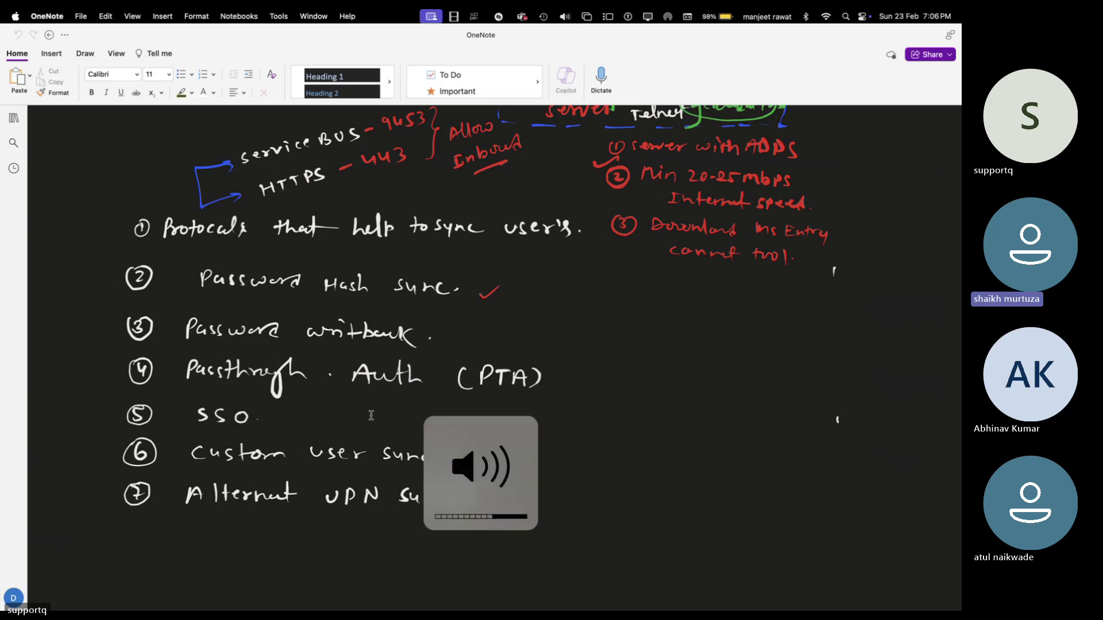
key(XF86AudioRaiseVolume)
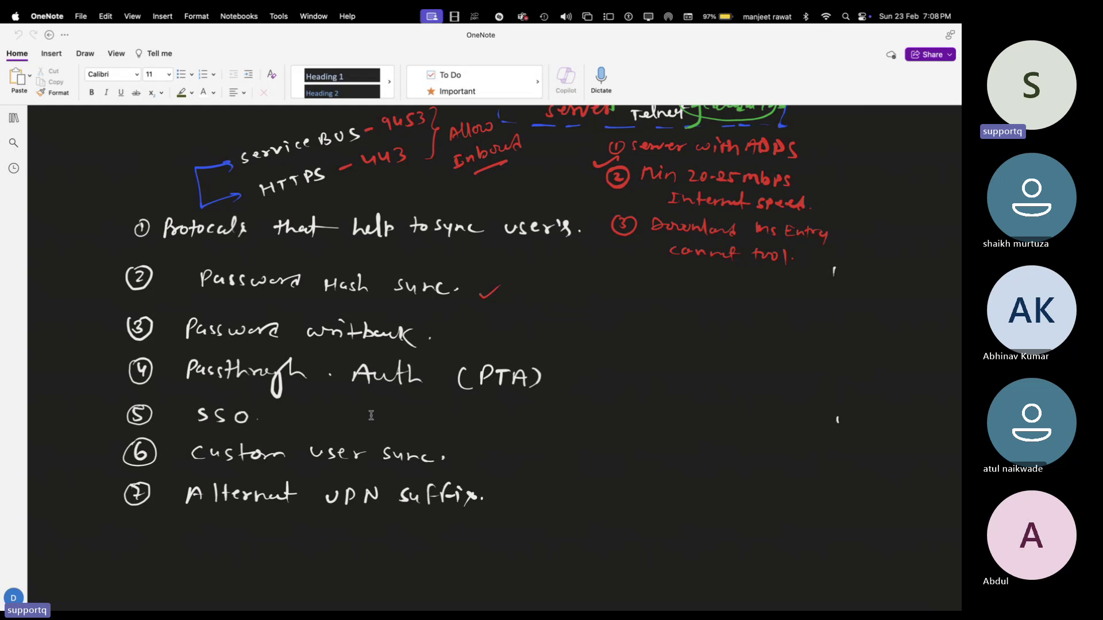
- With a red 0.5 mm pen, draw an arrow and handwritten label above the ADDS server boxes
scroll(371, 416, up, 10)
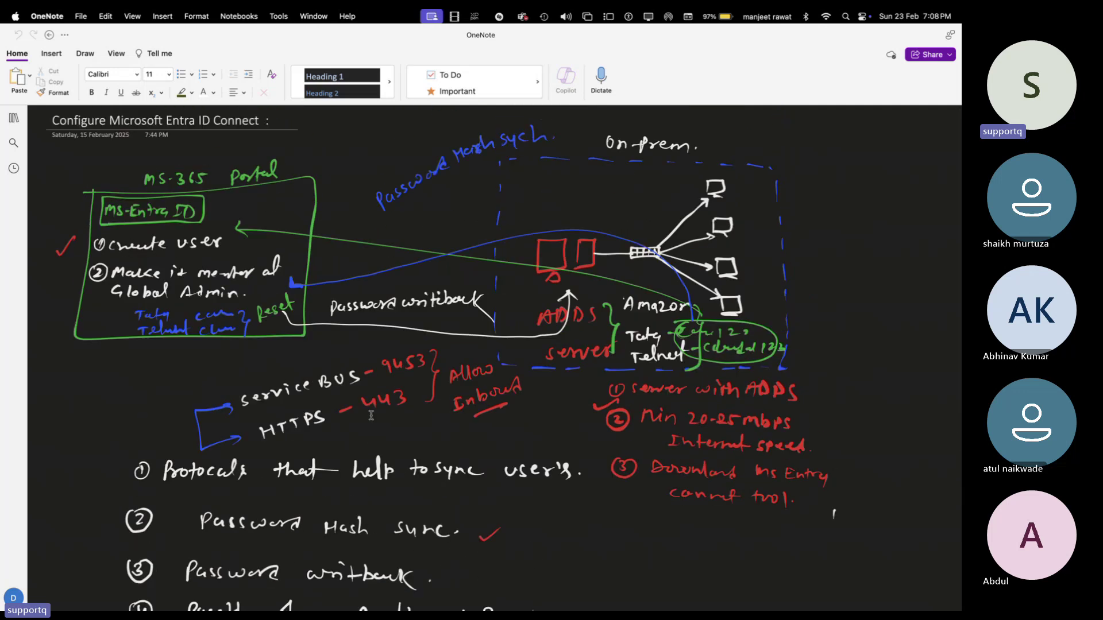
click(84, 53)
click(280, 81)
click(437, 80)
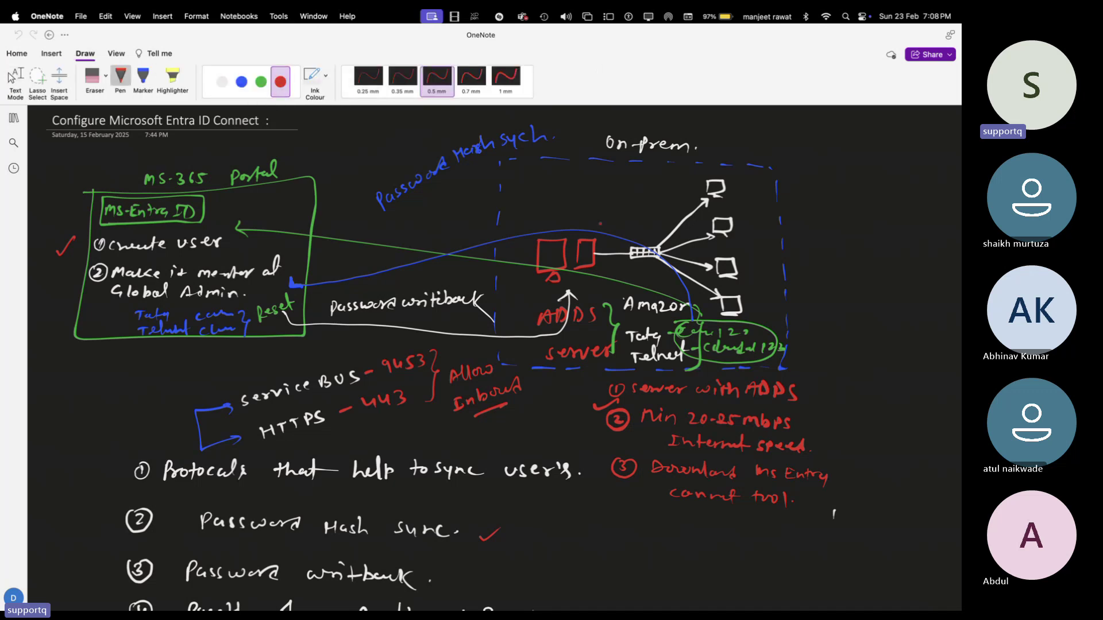
drag(573, 228, 606, 206)
mouse_move(619, 197)
mouse_down()
mouse_move(619, 206)
mouse_move(646, 199)
mouse_up()
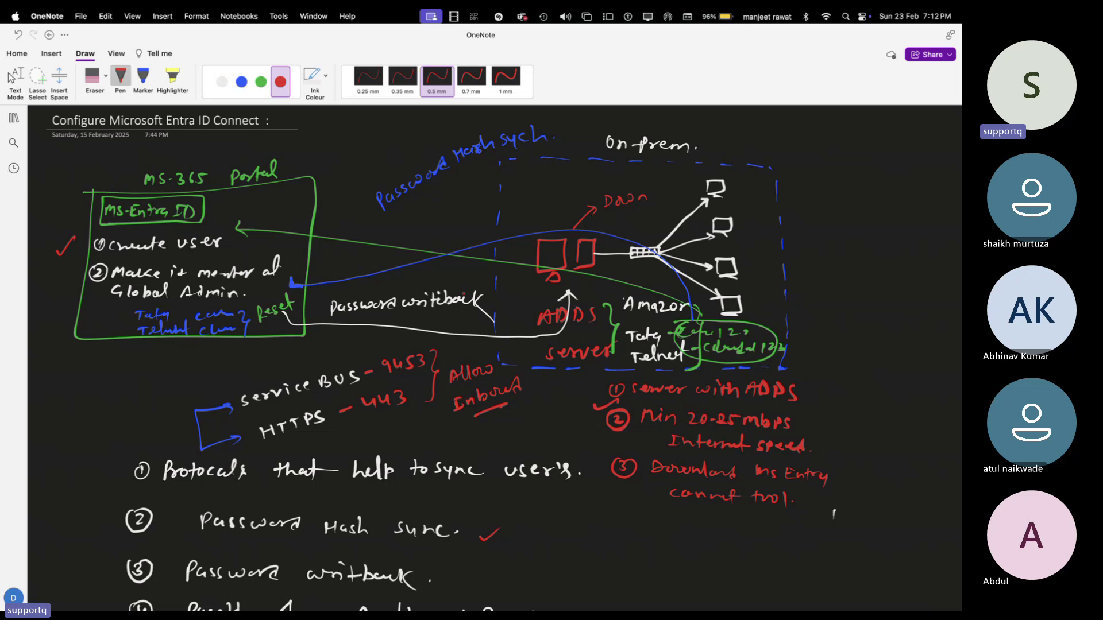
- Scroll down to list items 4–7: PTA, SSO, custom user sync and alternate UPN suffix
scroll(494, 357, down, 5)
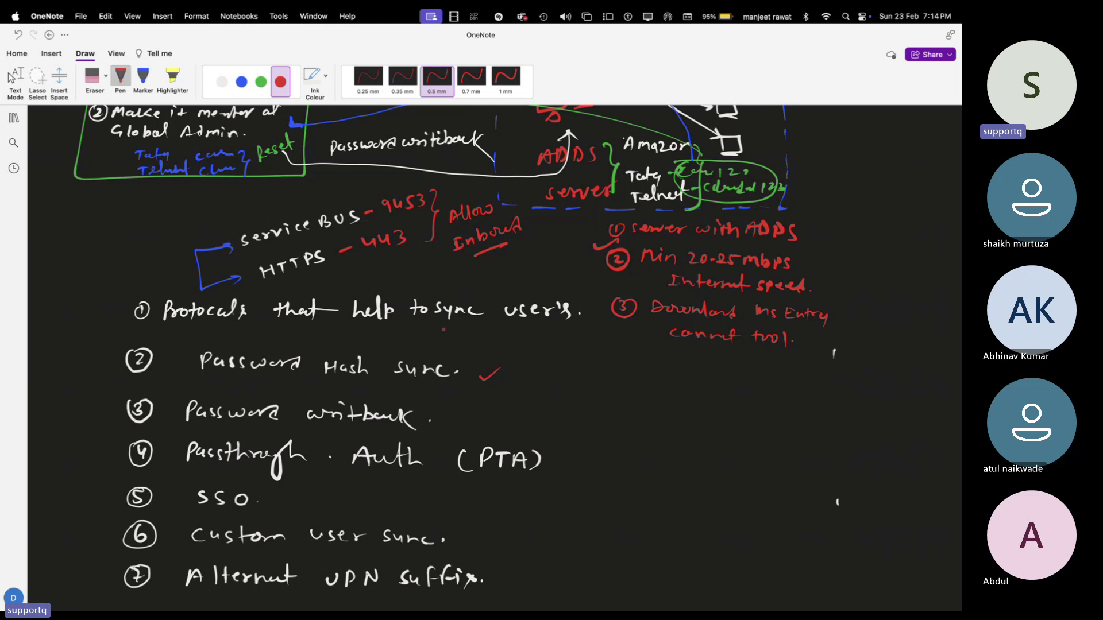
scroll(494, 345, down, 2)
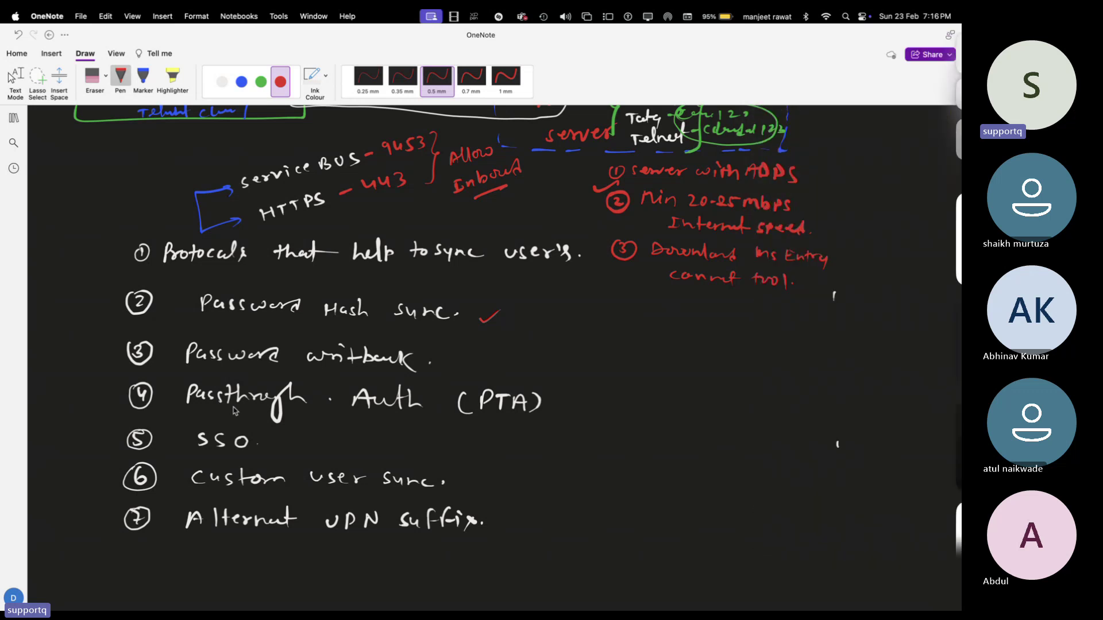
- Log on to the Windows Server 2019 remote session with the Administrator password
key(ctrl+Right)
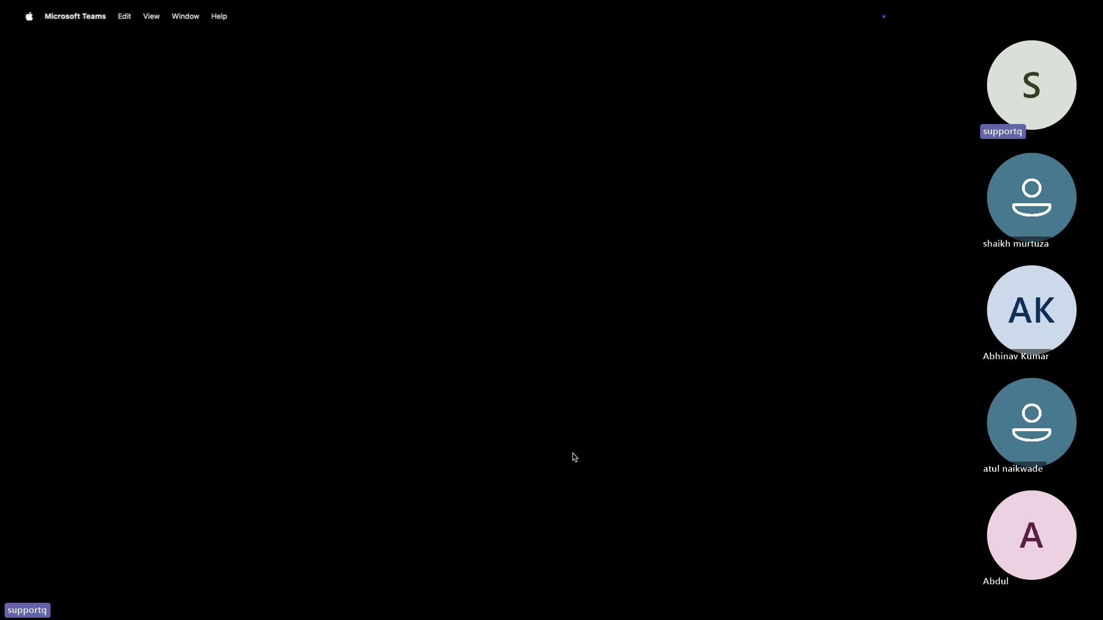
key(ctrl+Left)
key(ctrl+Left)
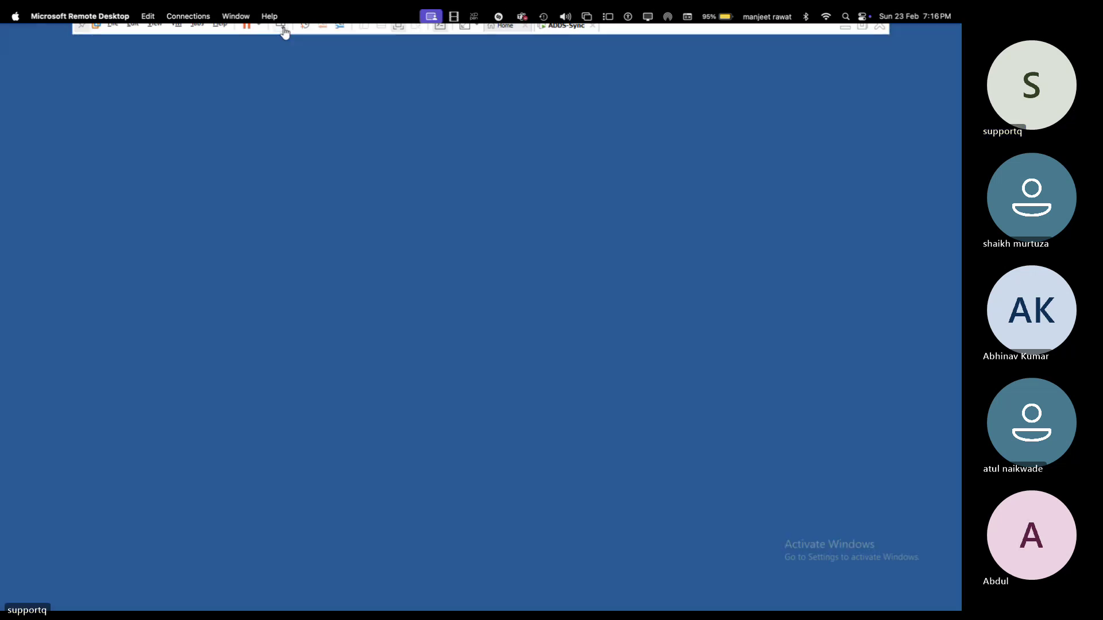
text(p)
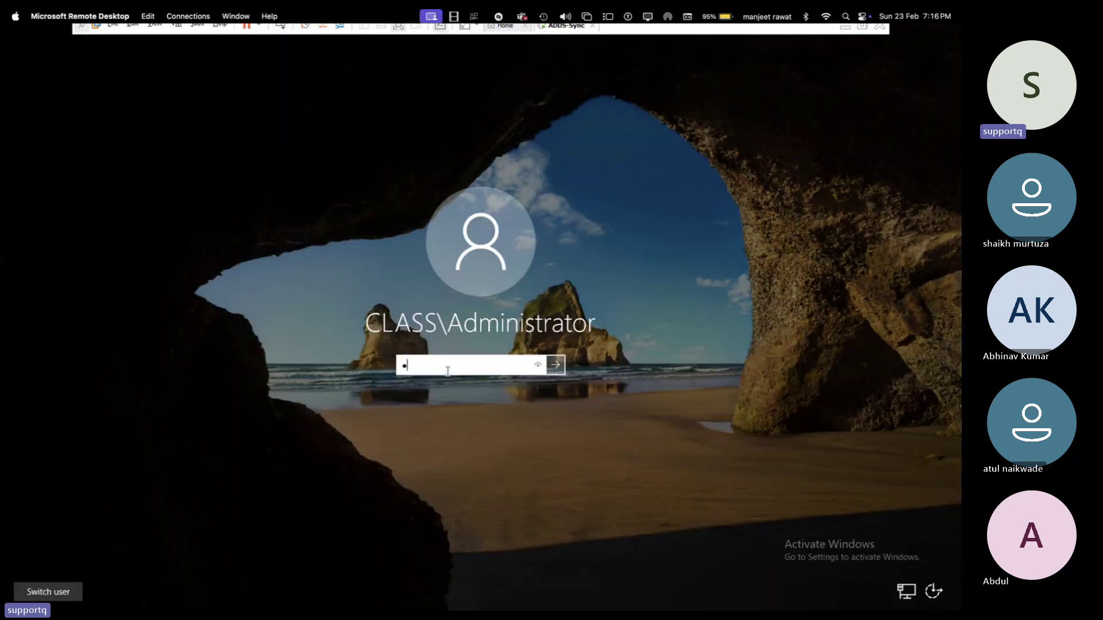
text(assword@1)
key(Return)
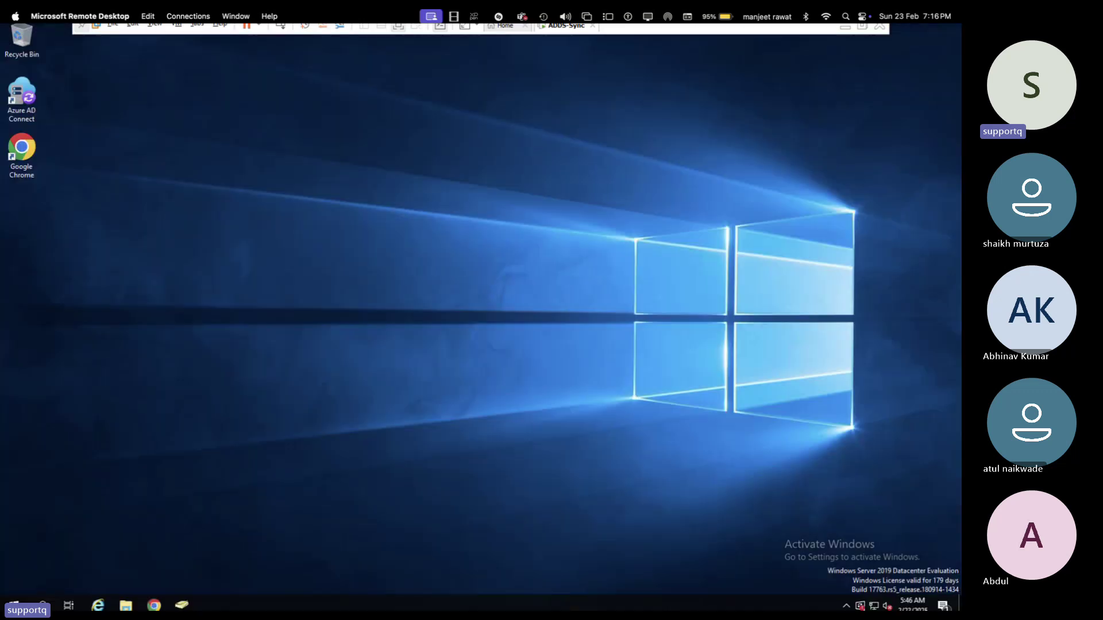
- Move to the macOS desktop space and bring Chrome's full-screen window forward
key(ctrl+Right)
key(ctrl+Left)
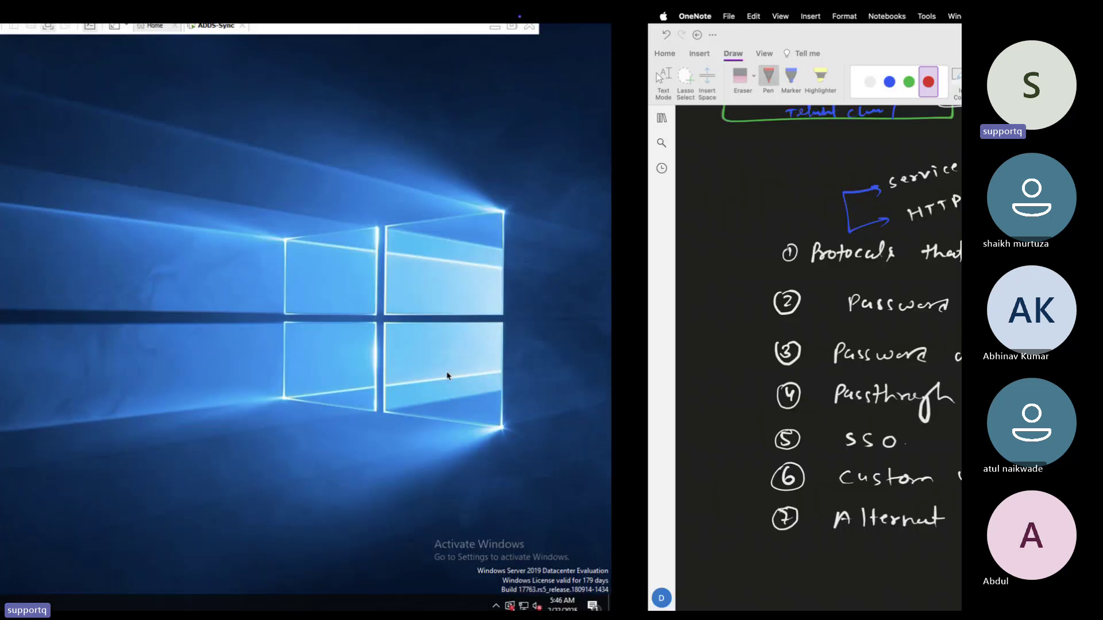
key(ctrl+Left)
click(784, 588)
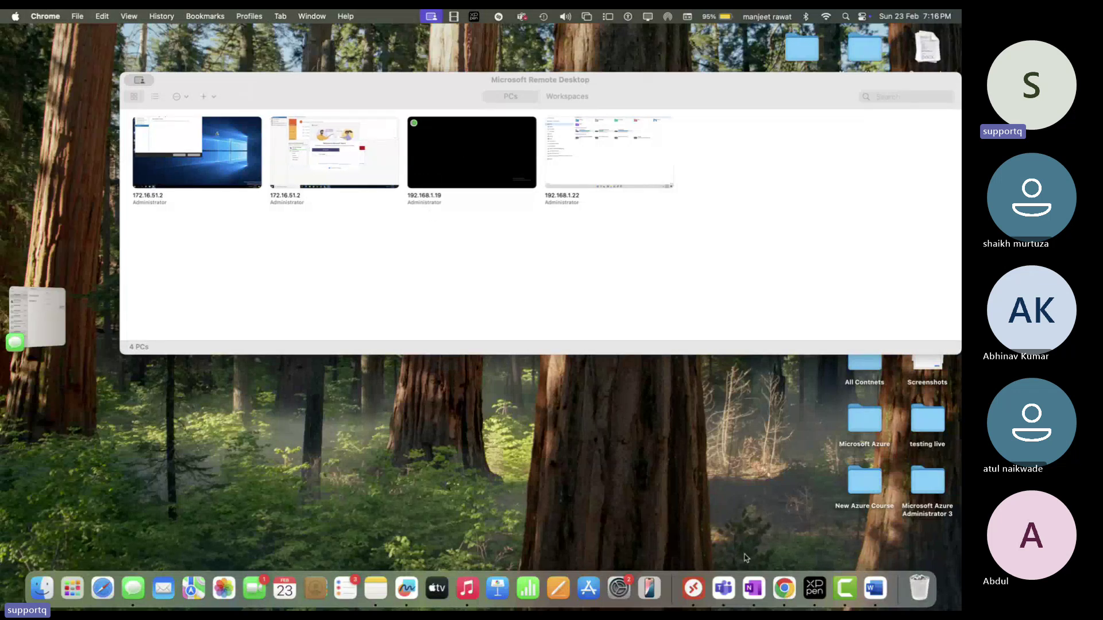
click(784, 589)
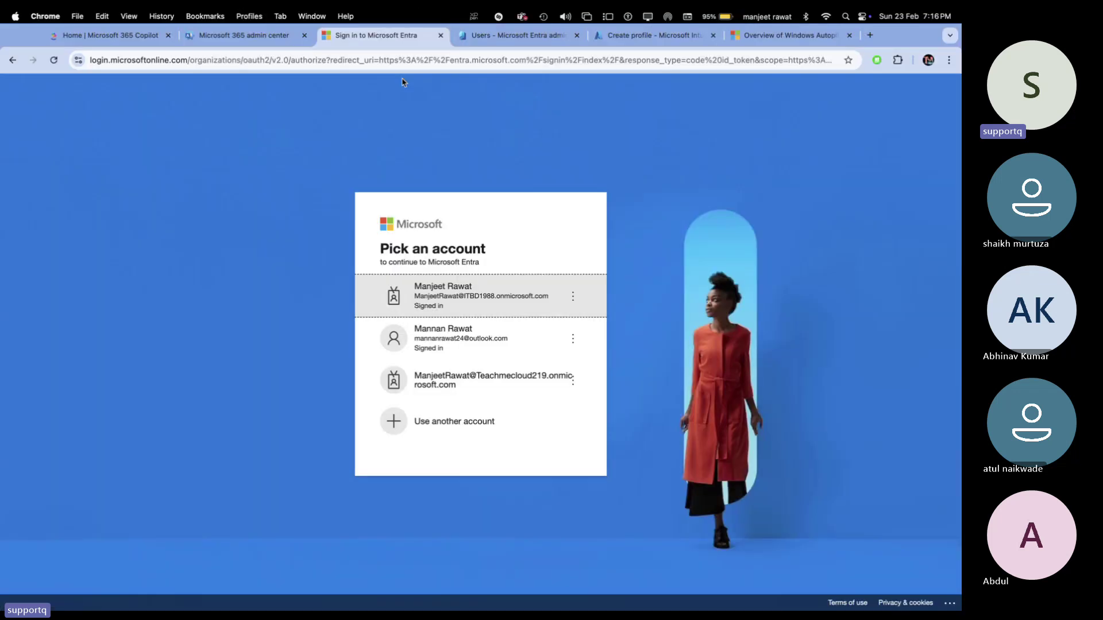
- Continue as the existing admin, close the leftover Azure and Autopilot pages, and open All devices
click(458, 292)
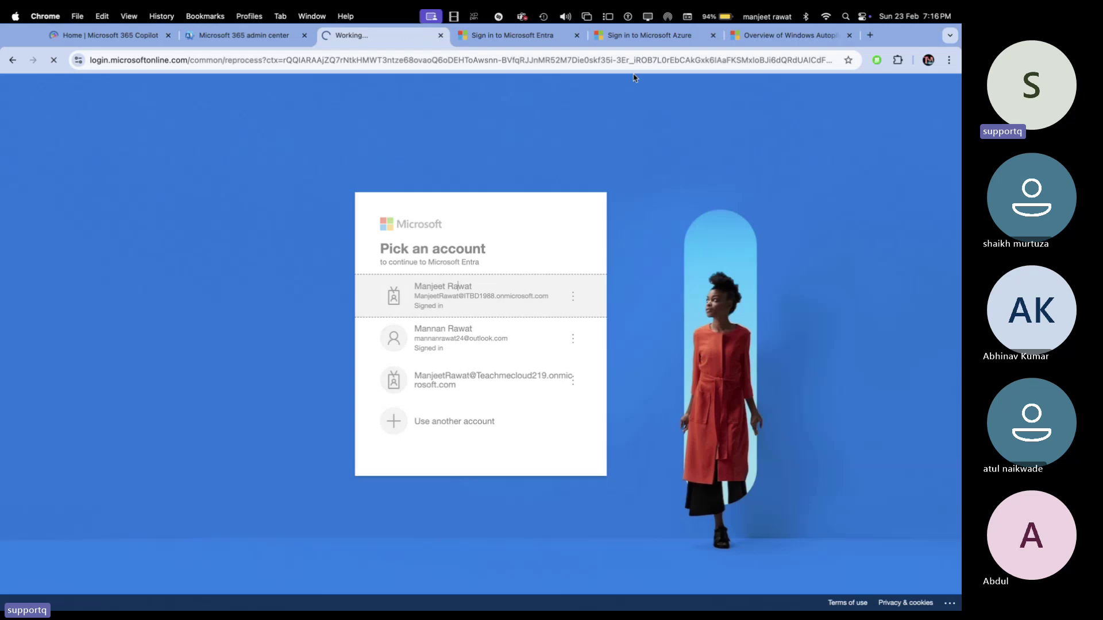
click(713, 35)
click(713, 35)
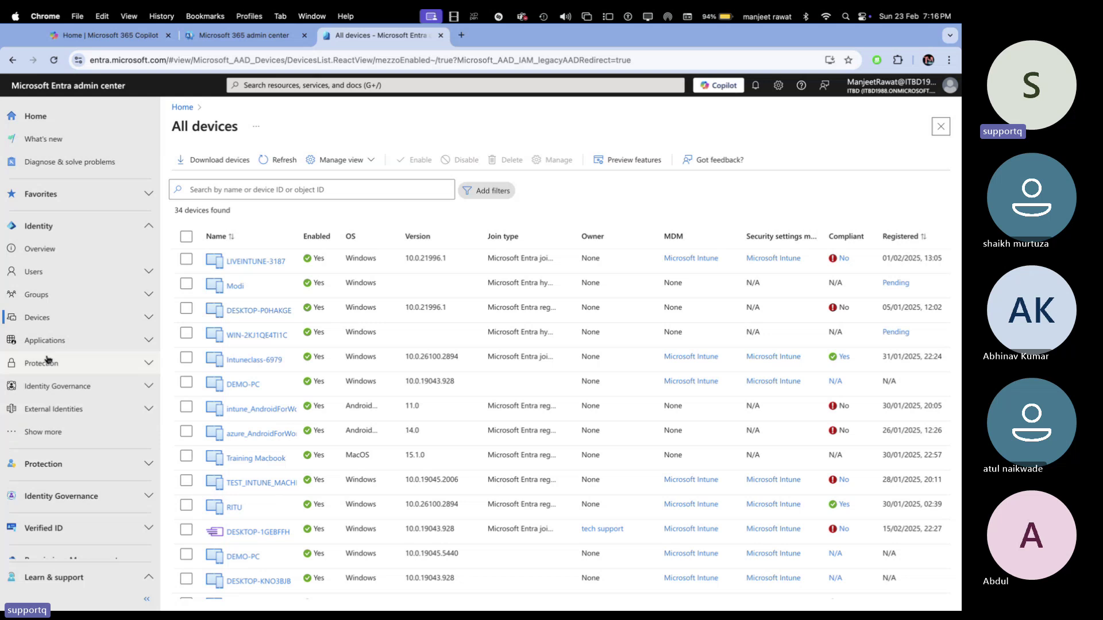
click(40, 317)
click(49, 366)
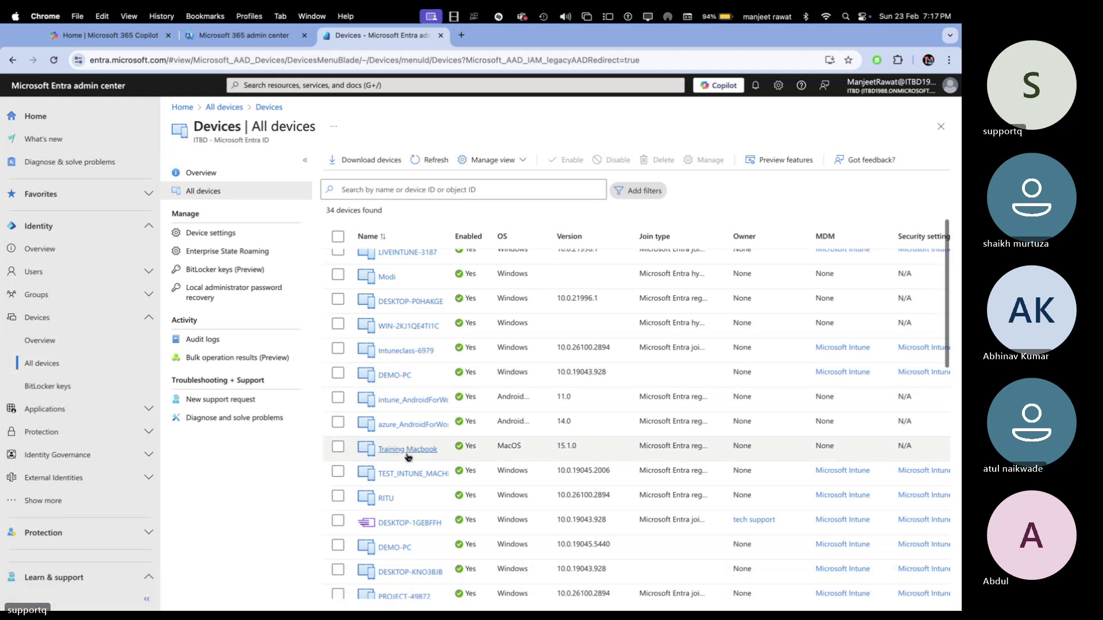
- Search devices for 'raj', clear the search, browse all 34 devices, then go to All users
click(378, 191)
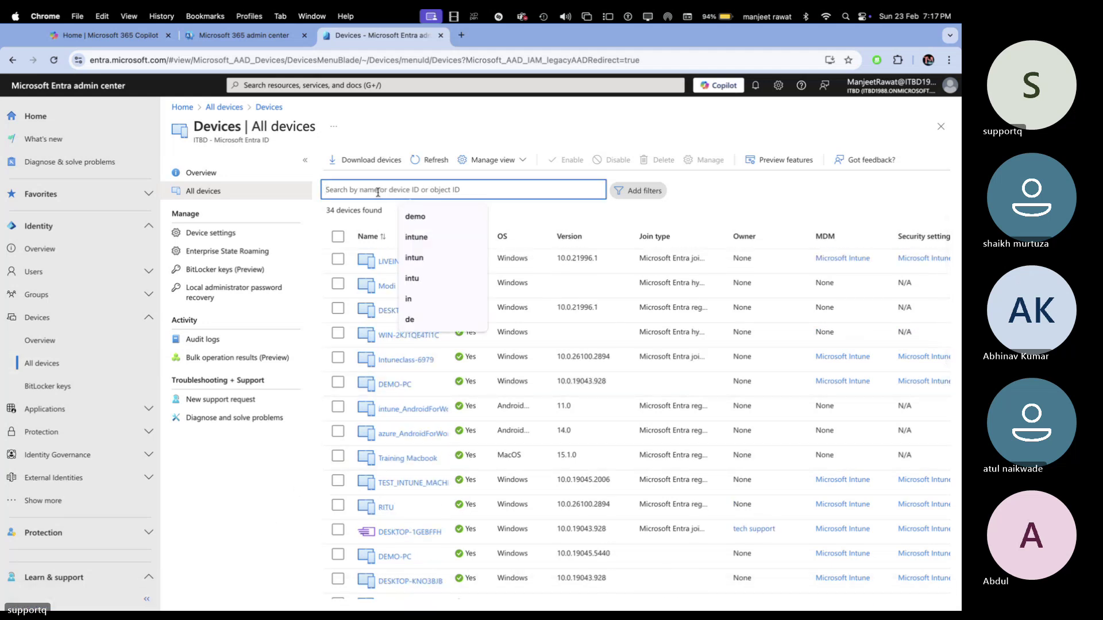
text(raj)
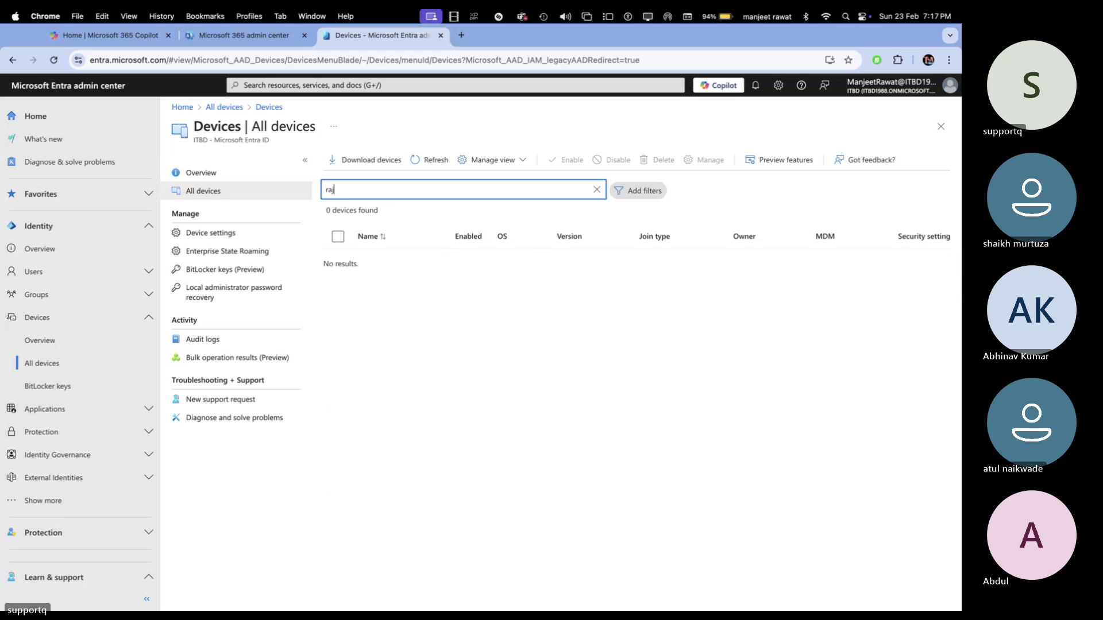
key(BackSpace)
key(BackSpace)
key(BackSpace)
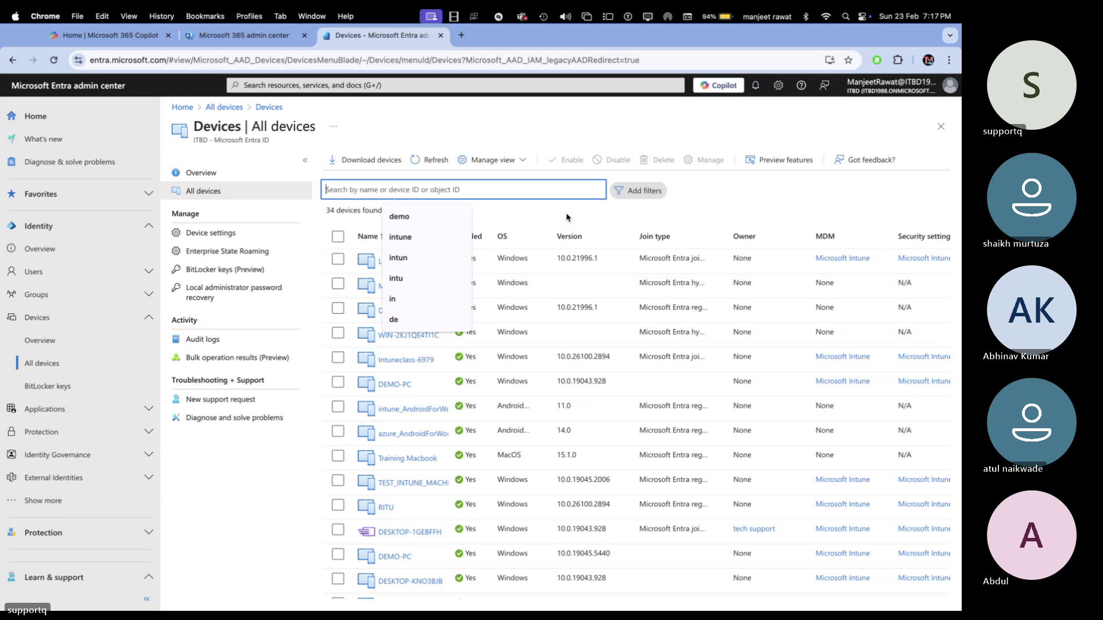
scroll(436, 482, down, 10)
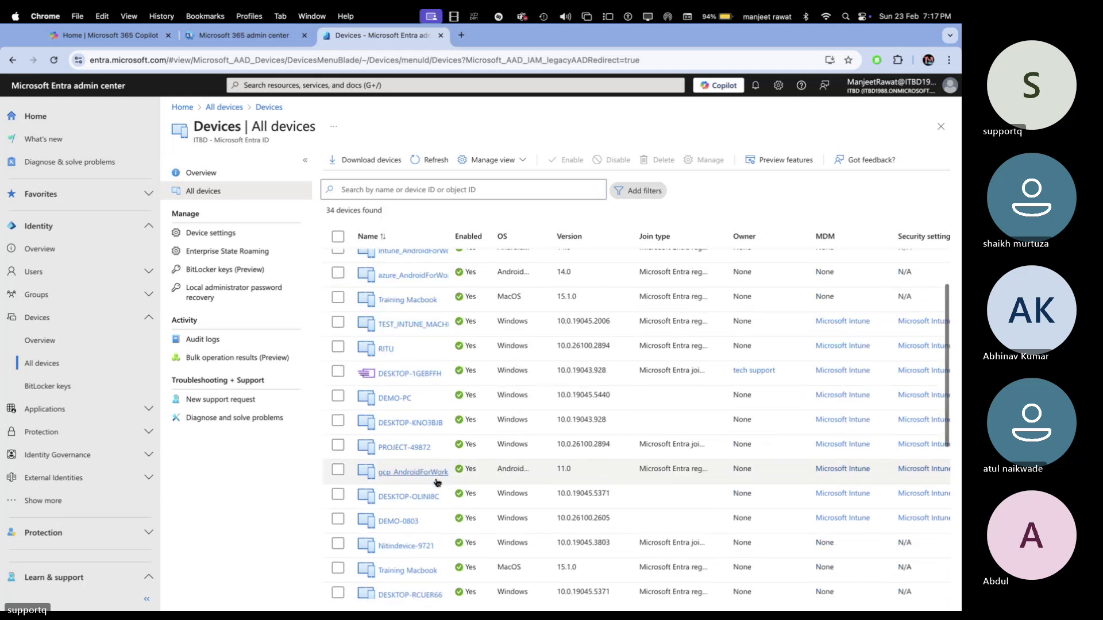
scroll(435, 478, down, 5)
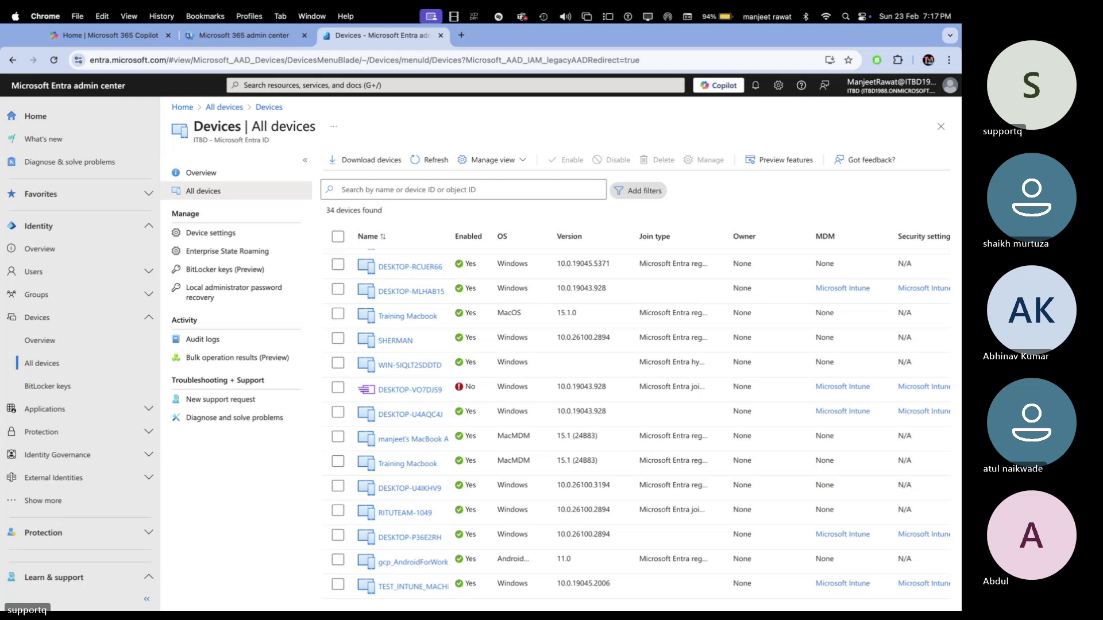
scroll(503, 475, up, 8)
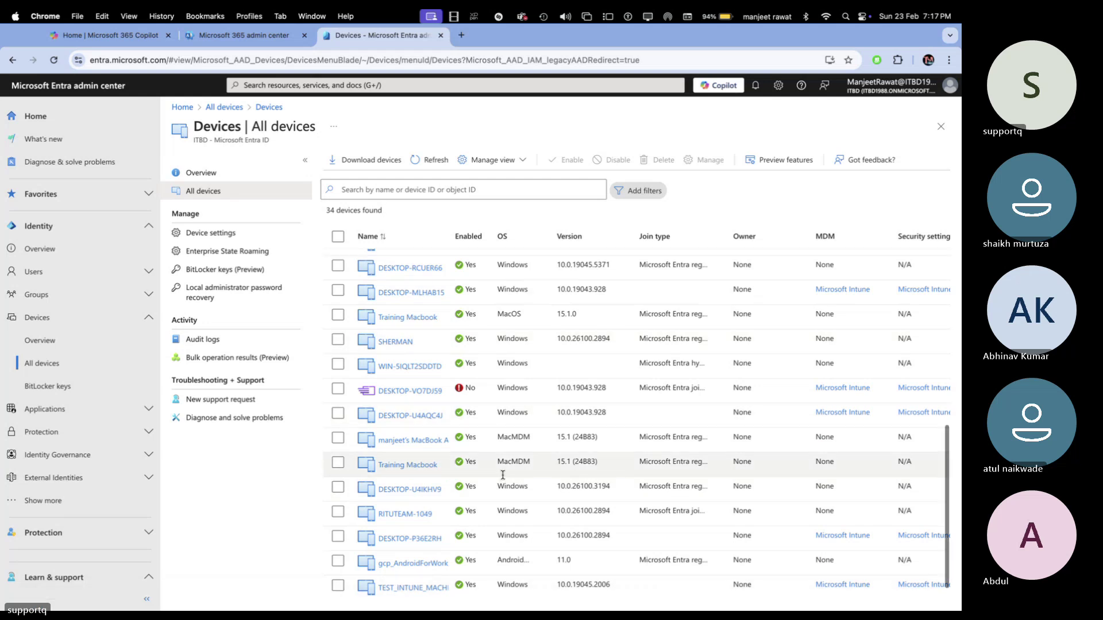
scroll(503, 475, up, 9)
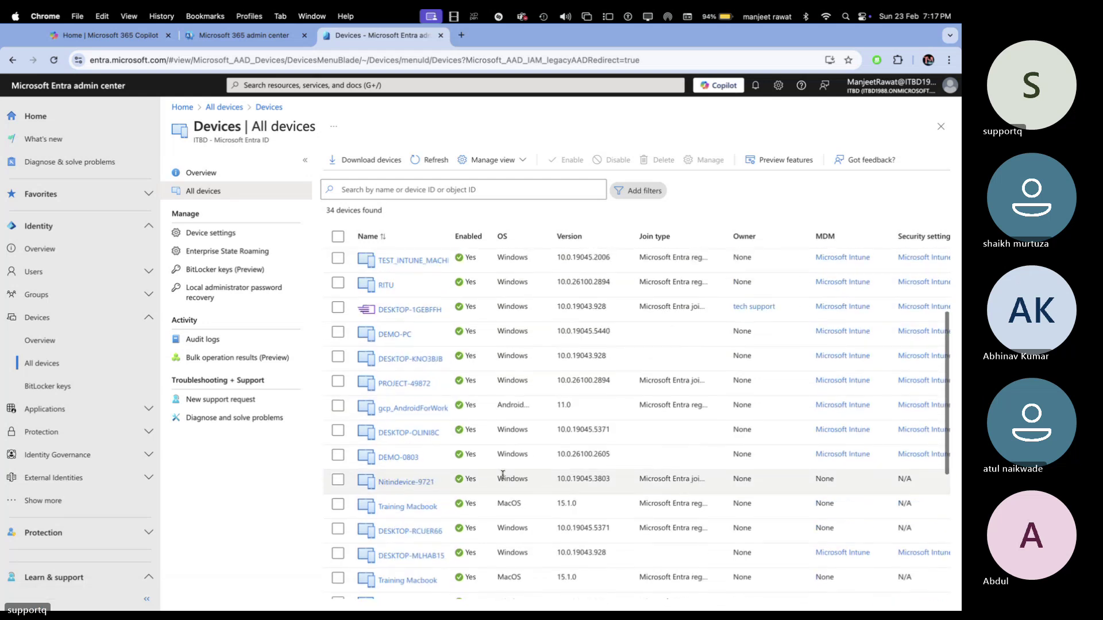
scroll(503, 475, up, 2)
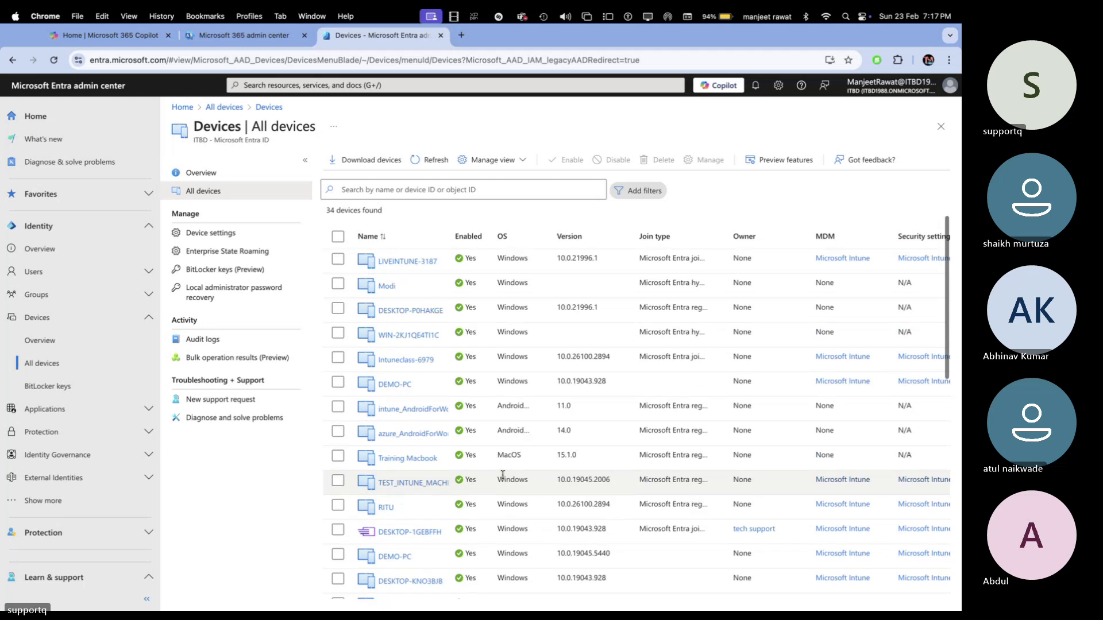
click(35, 272)
click(45, 295)
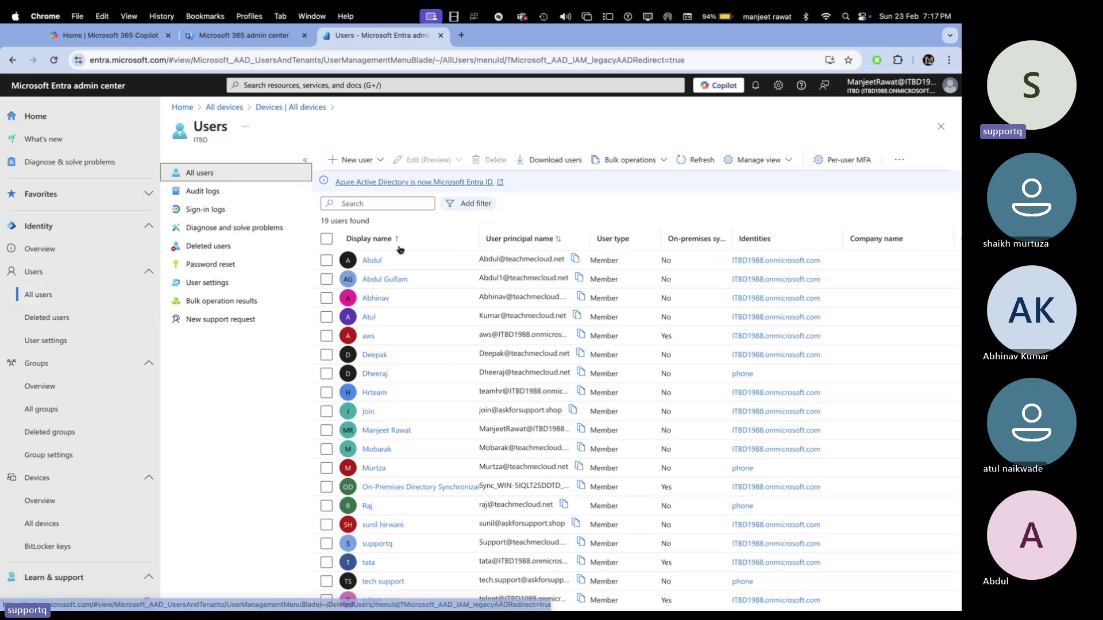
- Look at the aws user's profile and the Groups overview, then return to the 19-user All users list
click(370, 336)
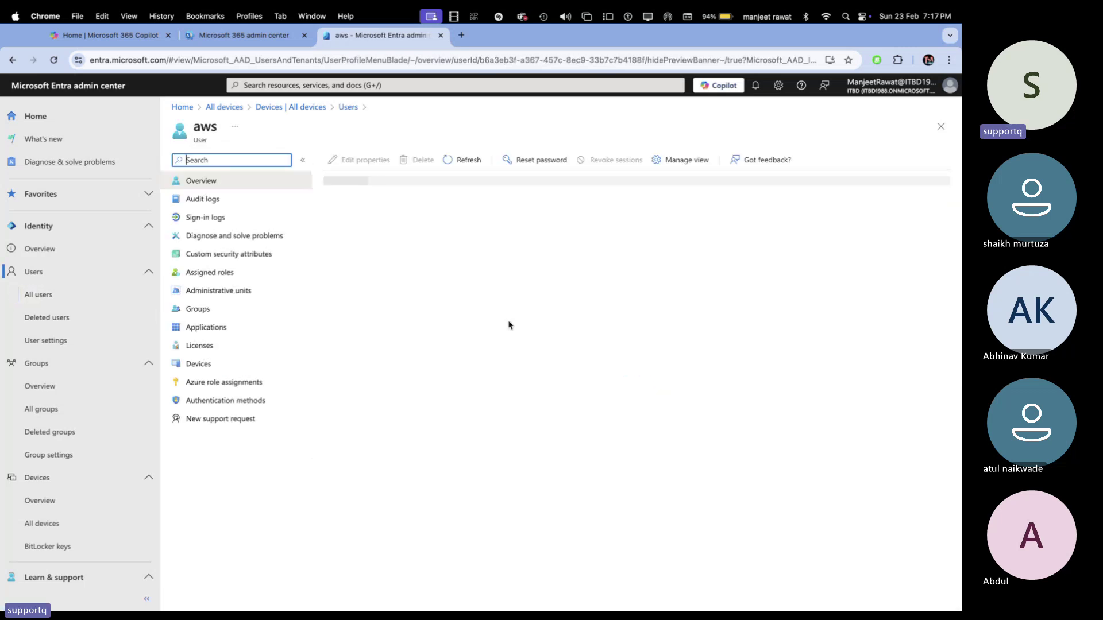
click(293, 108)
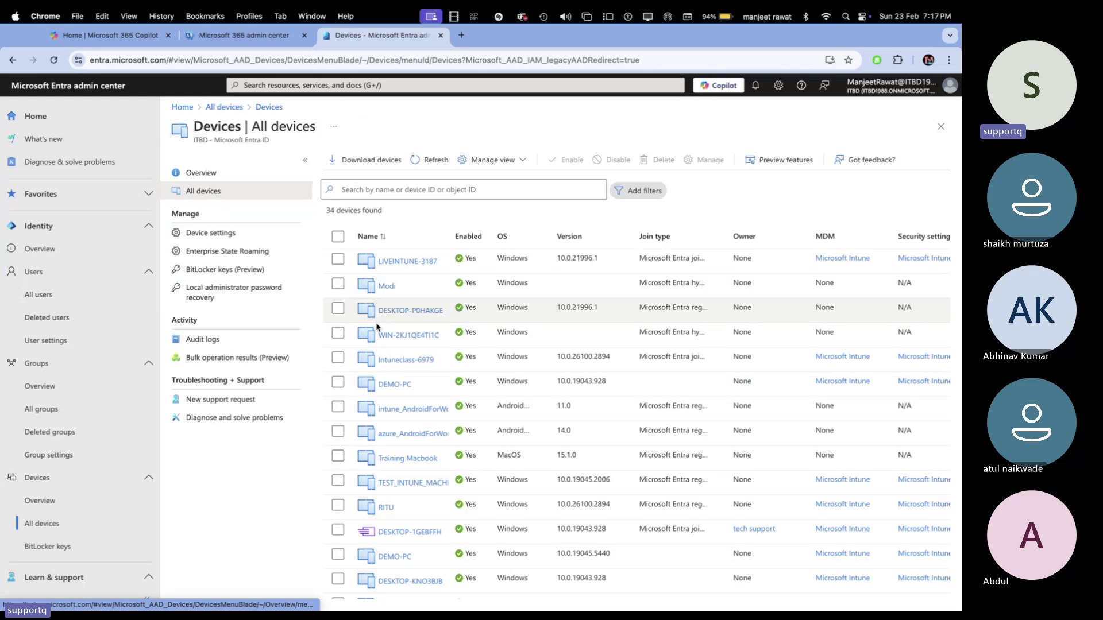
scroll(536, 443, down, 5)
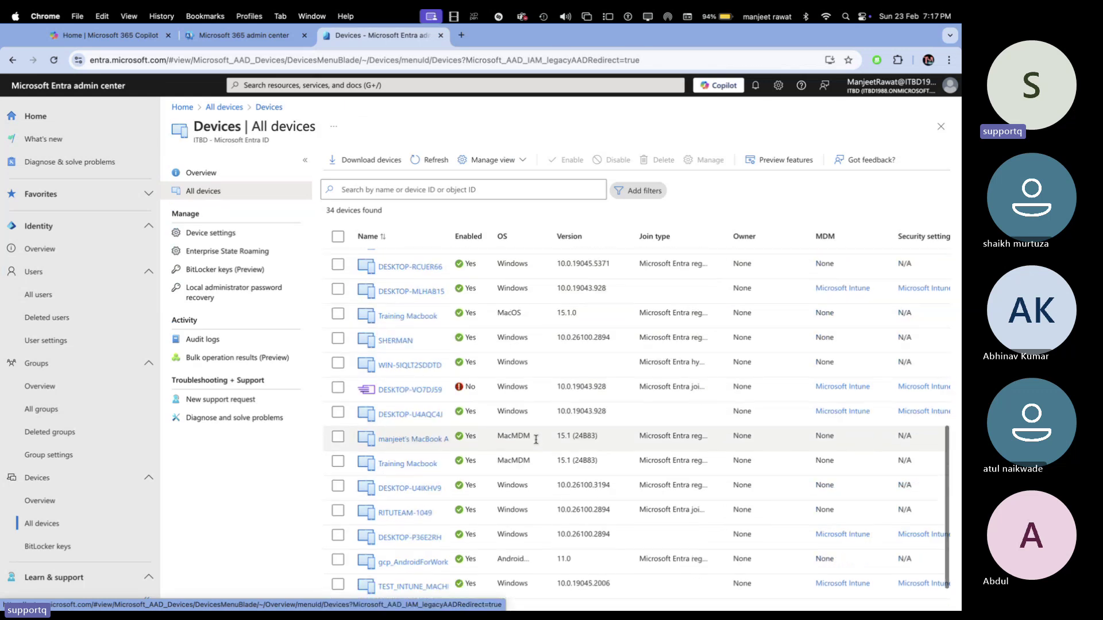
click(34, 271)
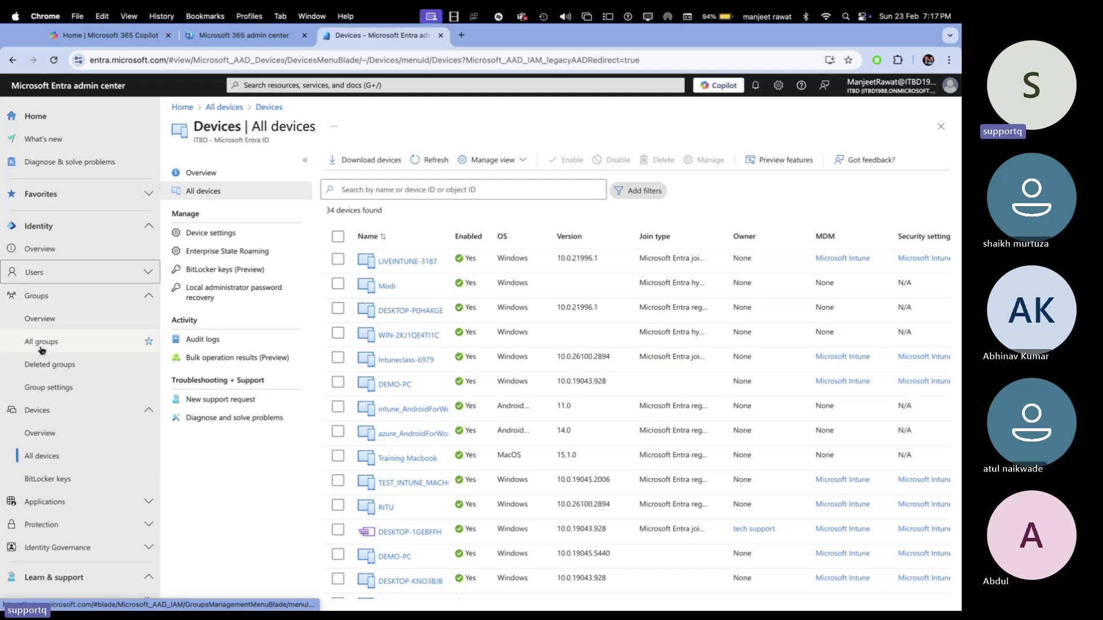
click(38, 320)
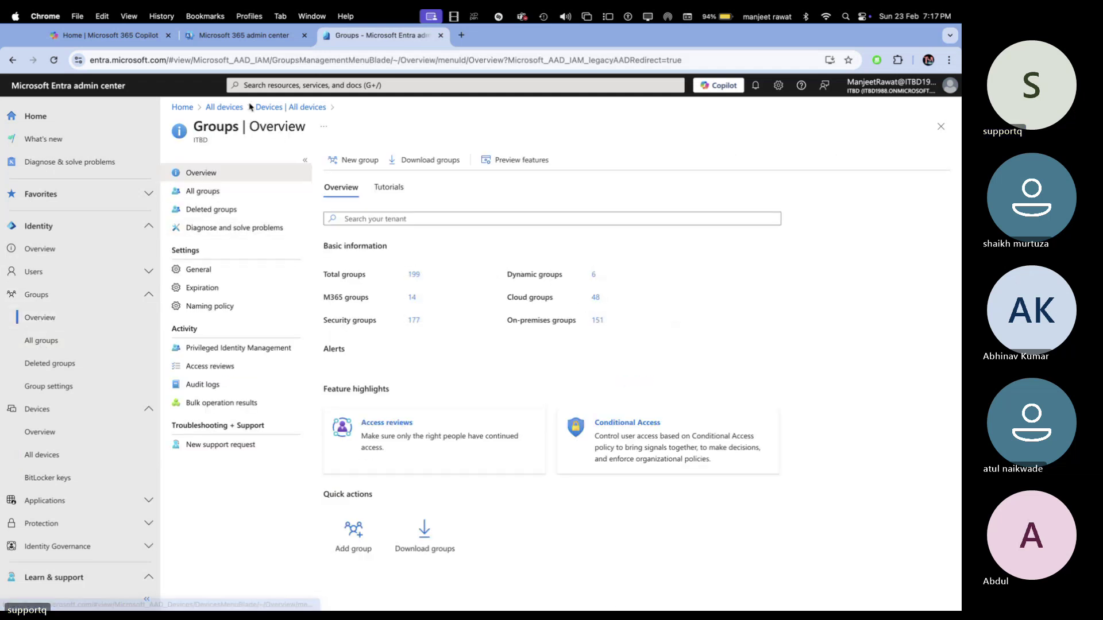
click(225, 107)
click(33, 271)
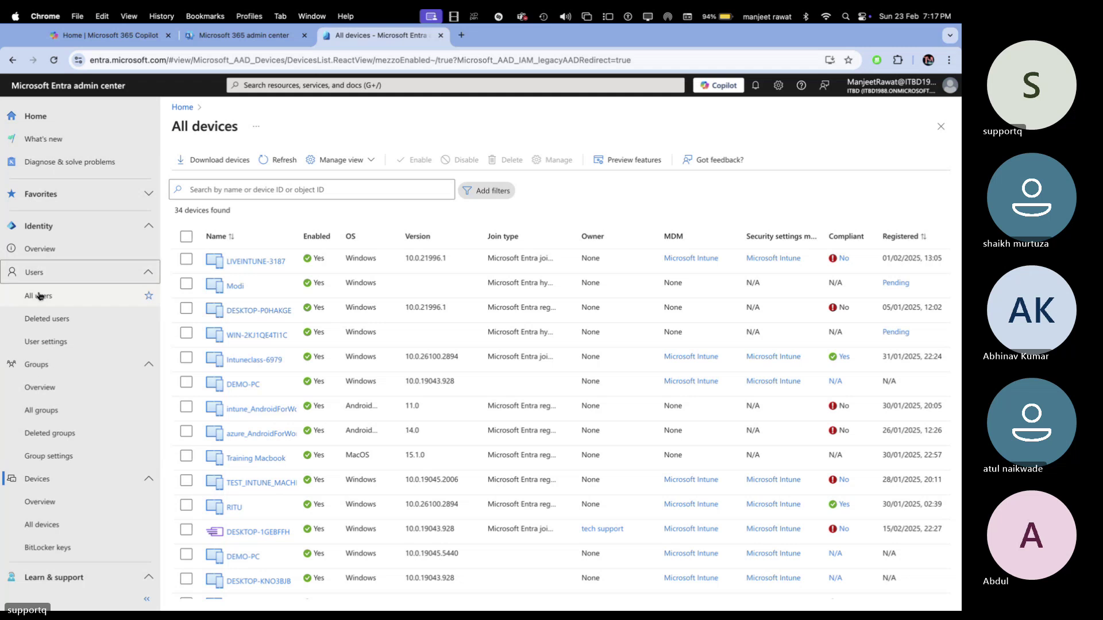
click(38, 295)
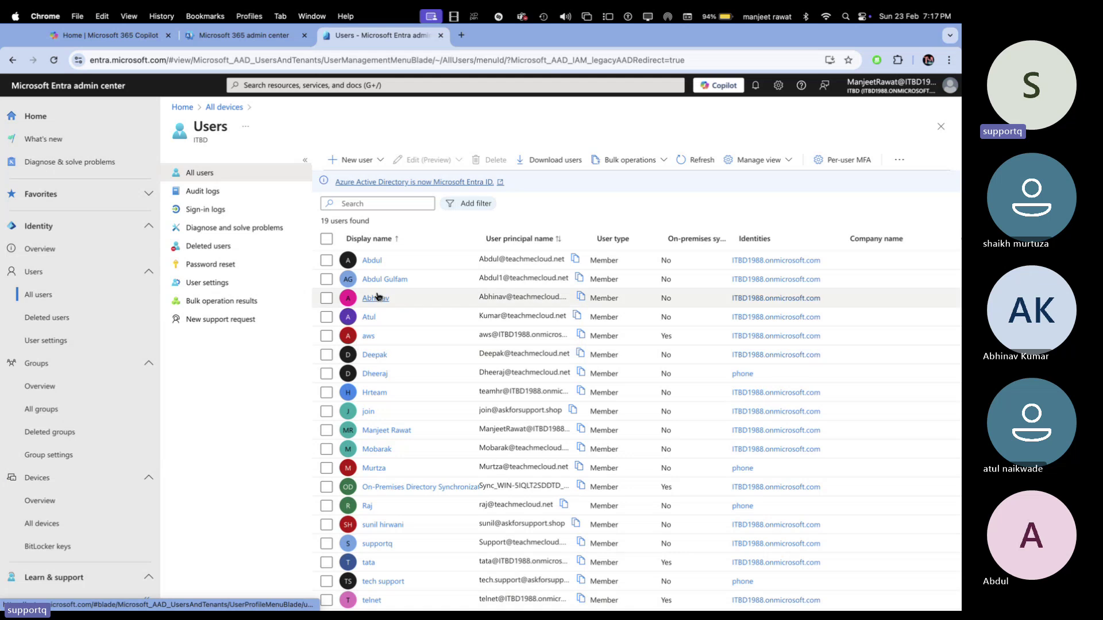
- Filter users to On-premises sync enabled = Yes (4 accounts), widen Display name, then switch to the server desktop
click(468, 205)
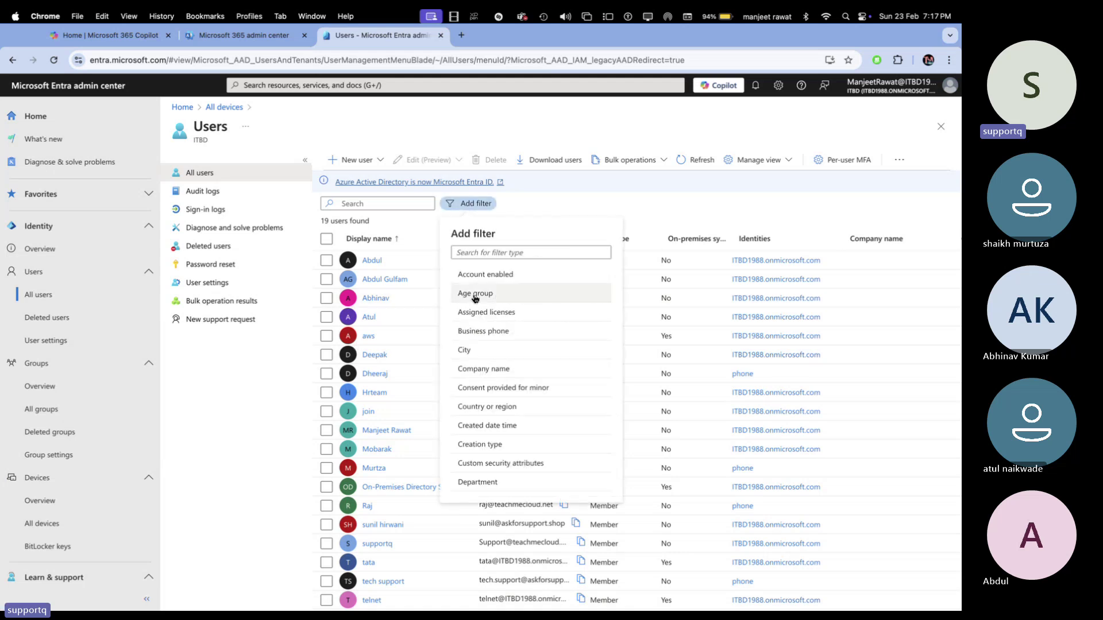
scroll(498, 465, down, 4)
scroll(499, 465, down, 5)
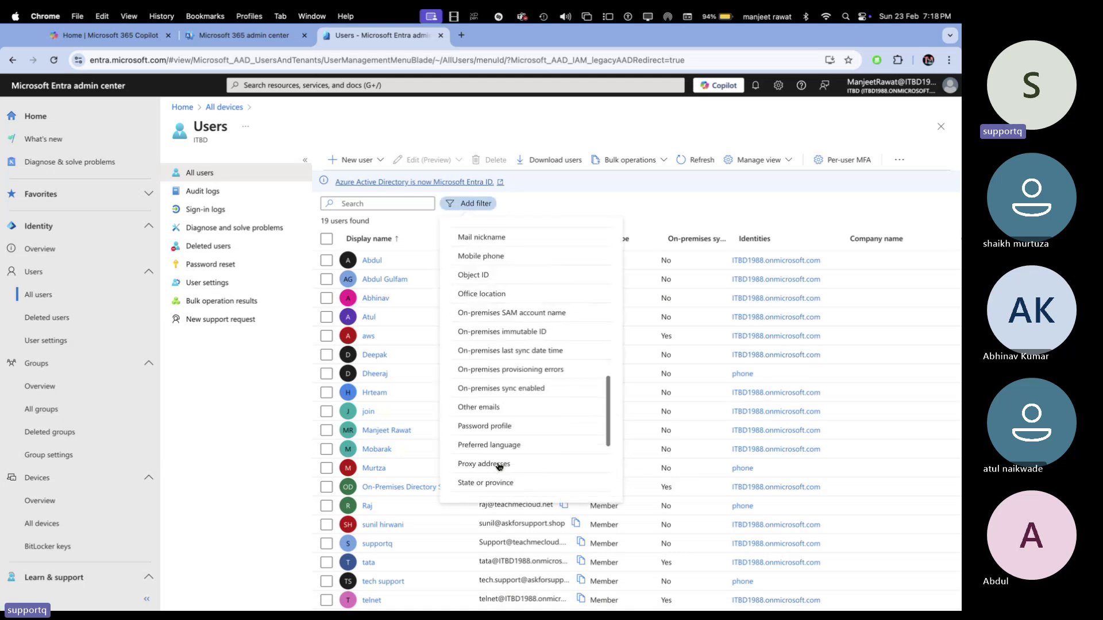
click(512, 390)
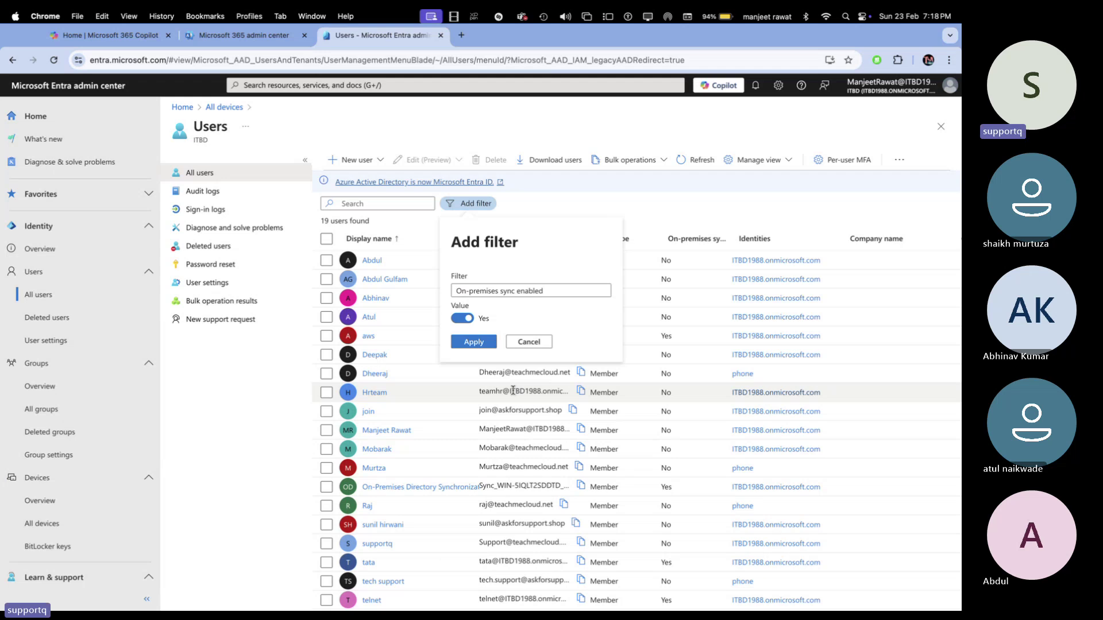
click(467, 342)
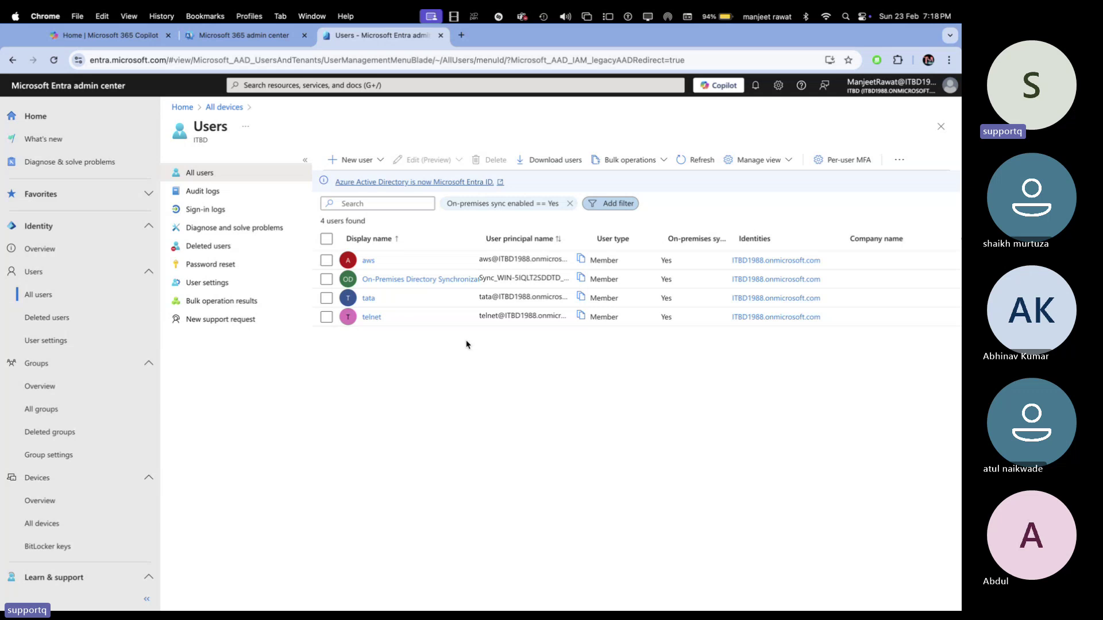
drag(480, 238, 555, 228)
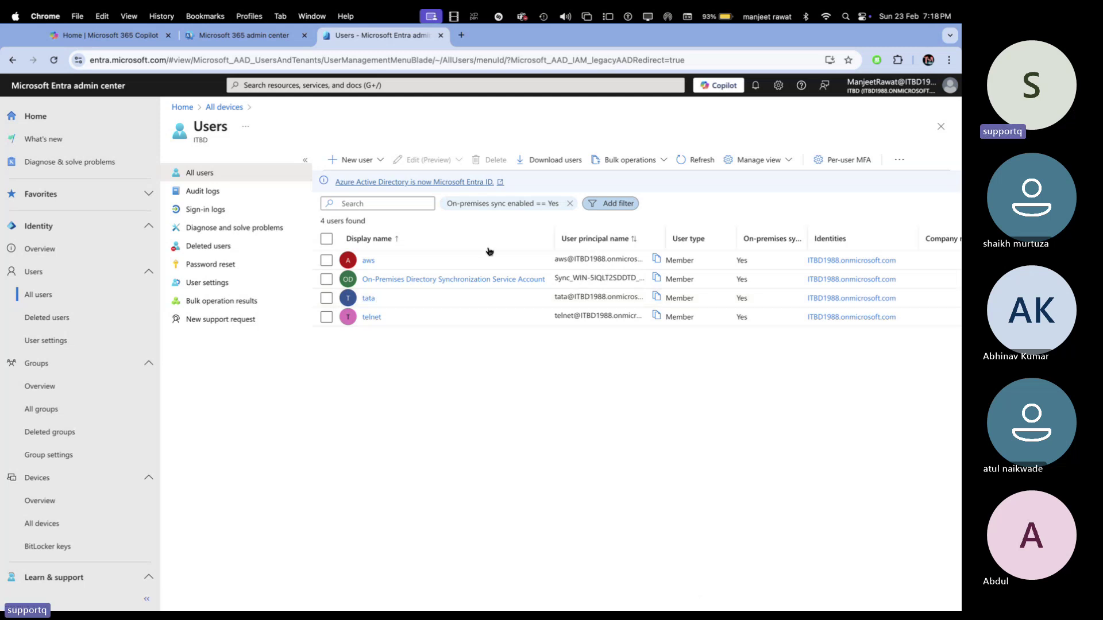
key(ctrl+Right)
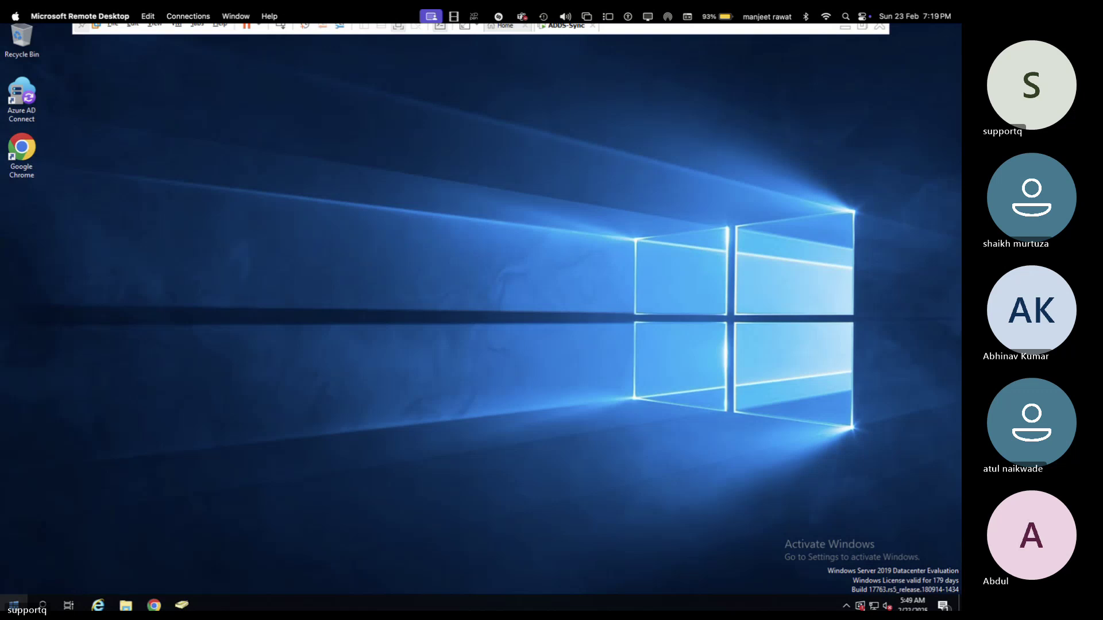
- Launch Server Manager, open Active Directory Users and Computers from Tools, and widen the container tree
click(14, 604)
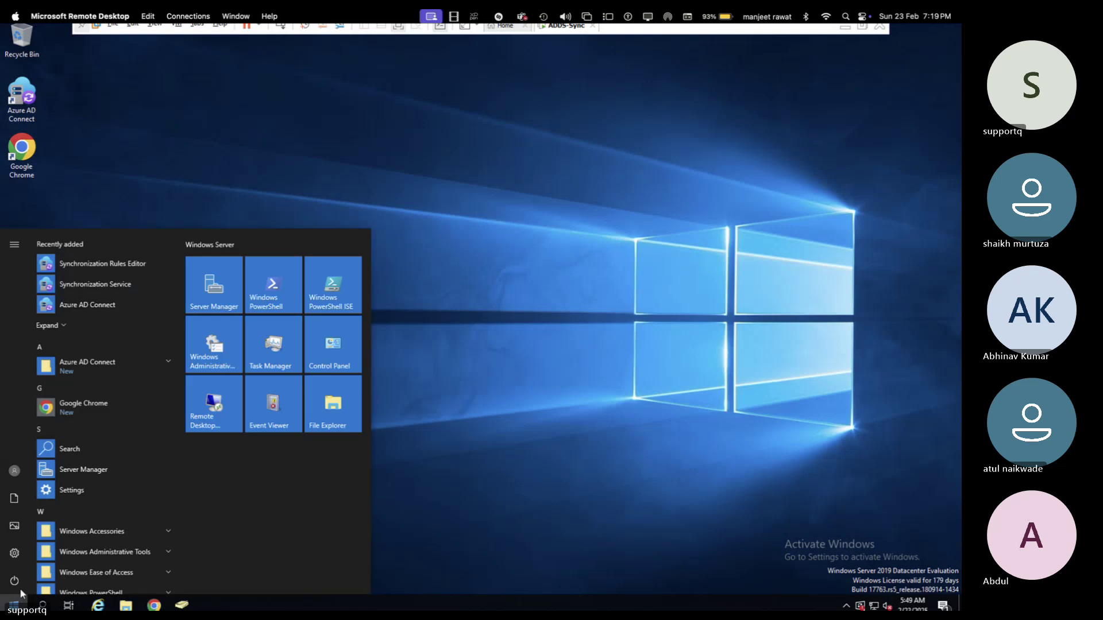
click(218, 274)
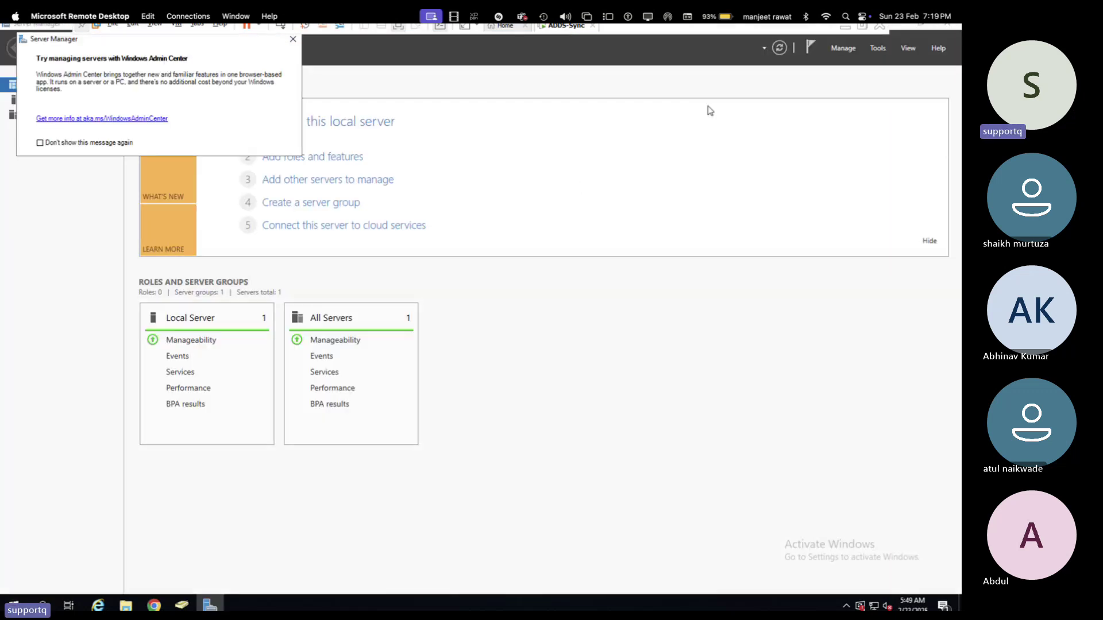
click(293, 40)
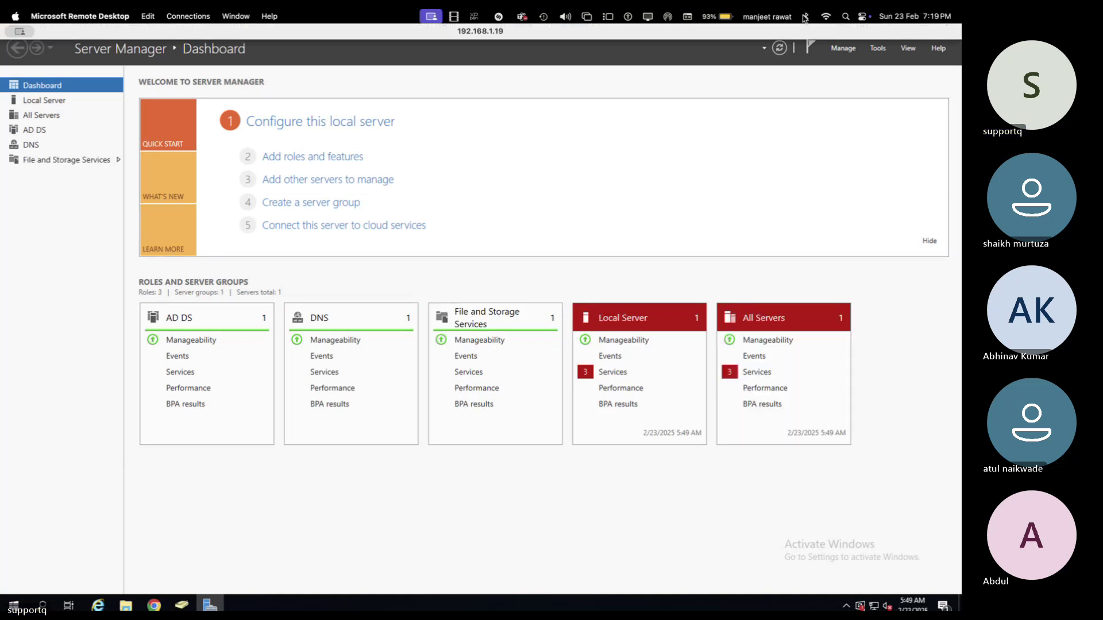
click(877, 48)
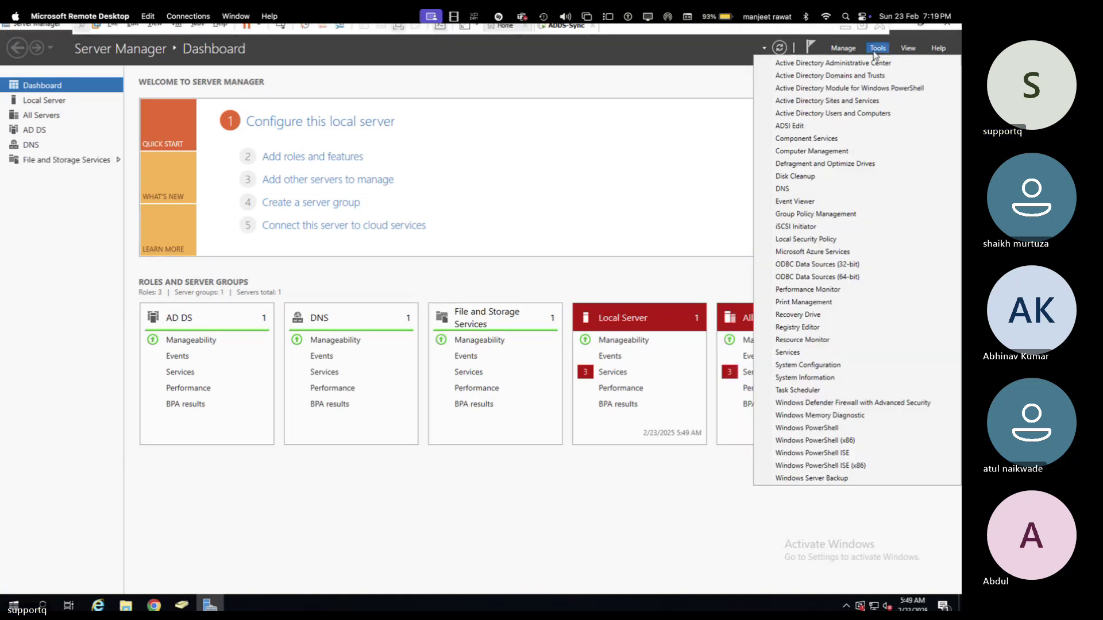
click(821, 114)
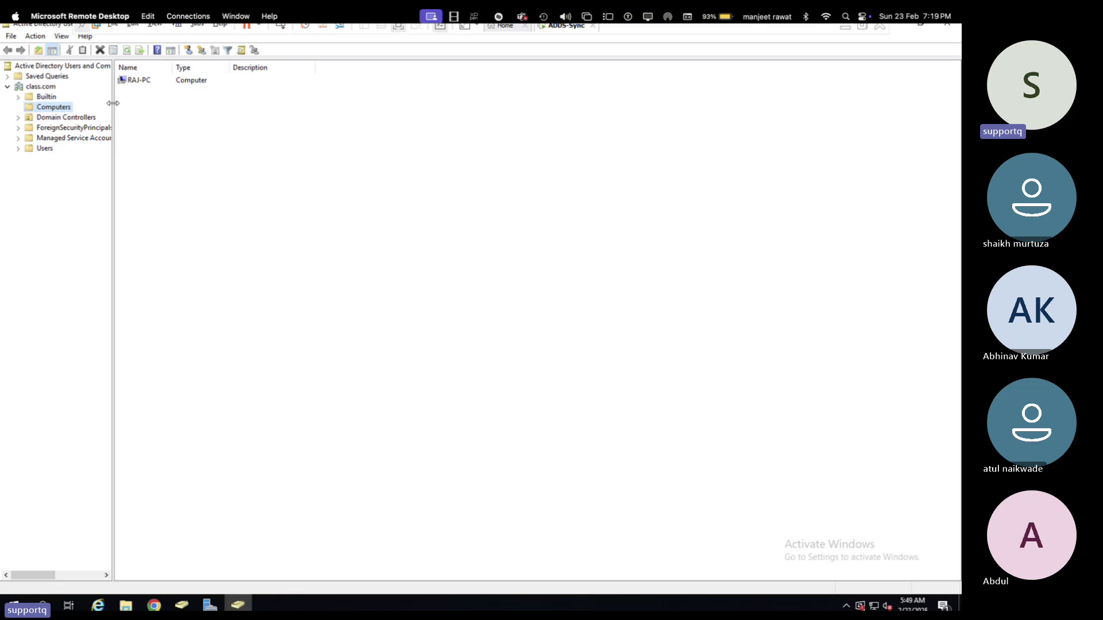
drag(112, 105, 181, 106)
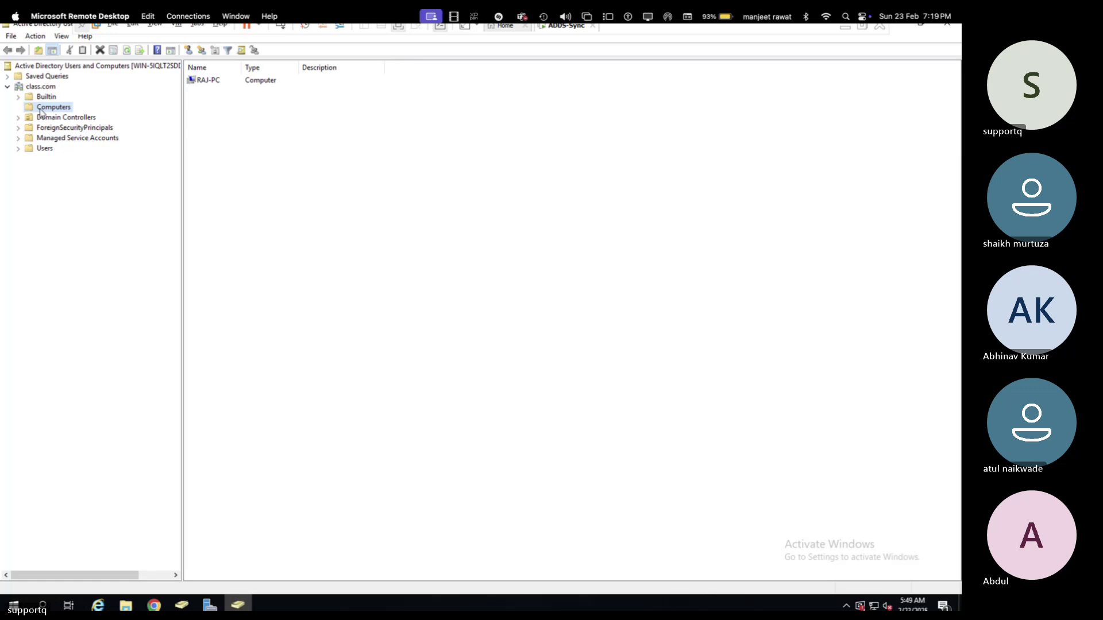
- Add a new organizational unit named Class-OU under the class.com domain
click(45, 90)
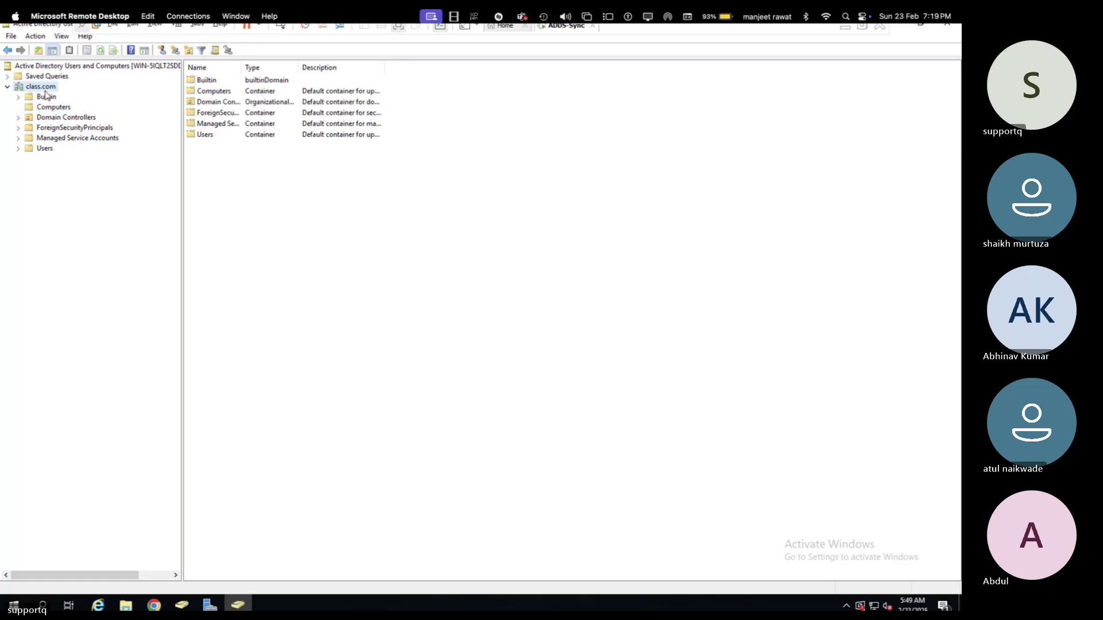
right_click(44, 88)
mouse_move(112, 179)
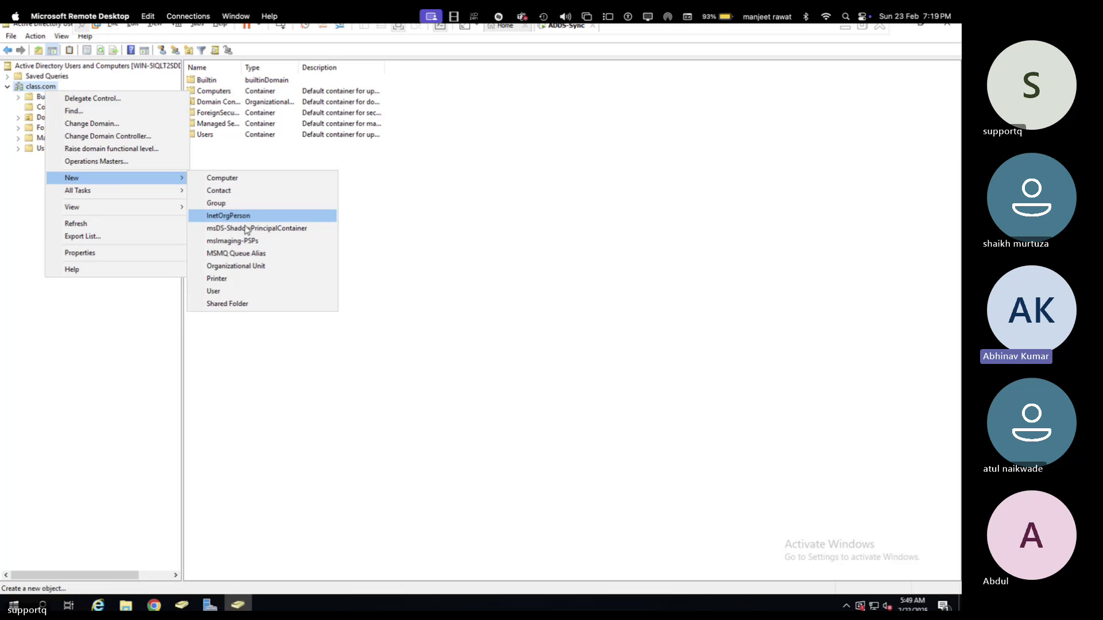
click(236, 266)
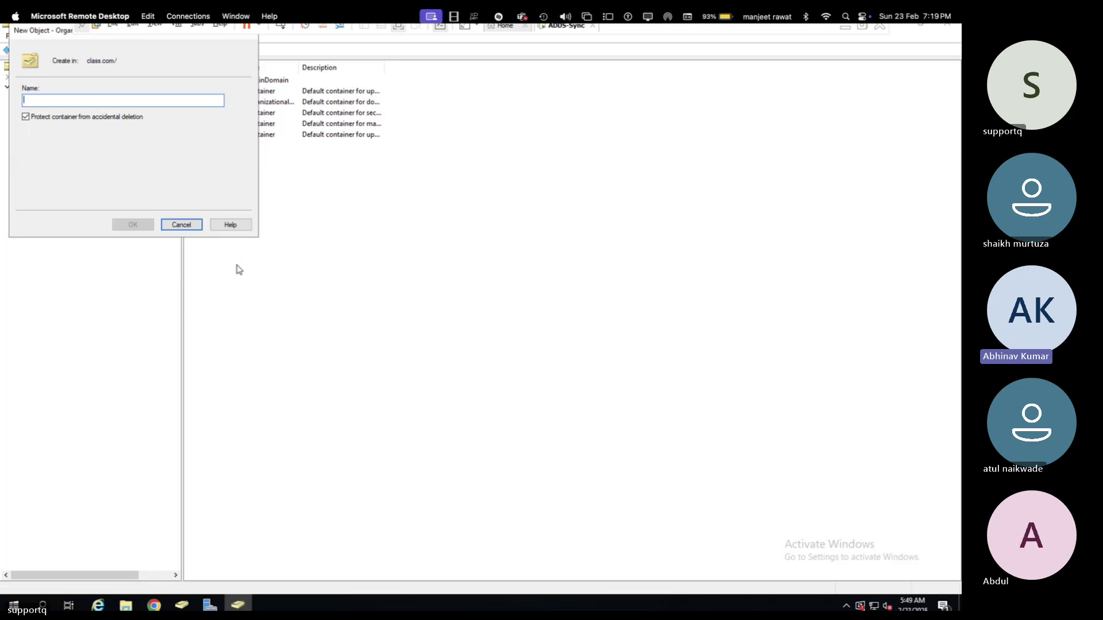
text(Class)
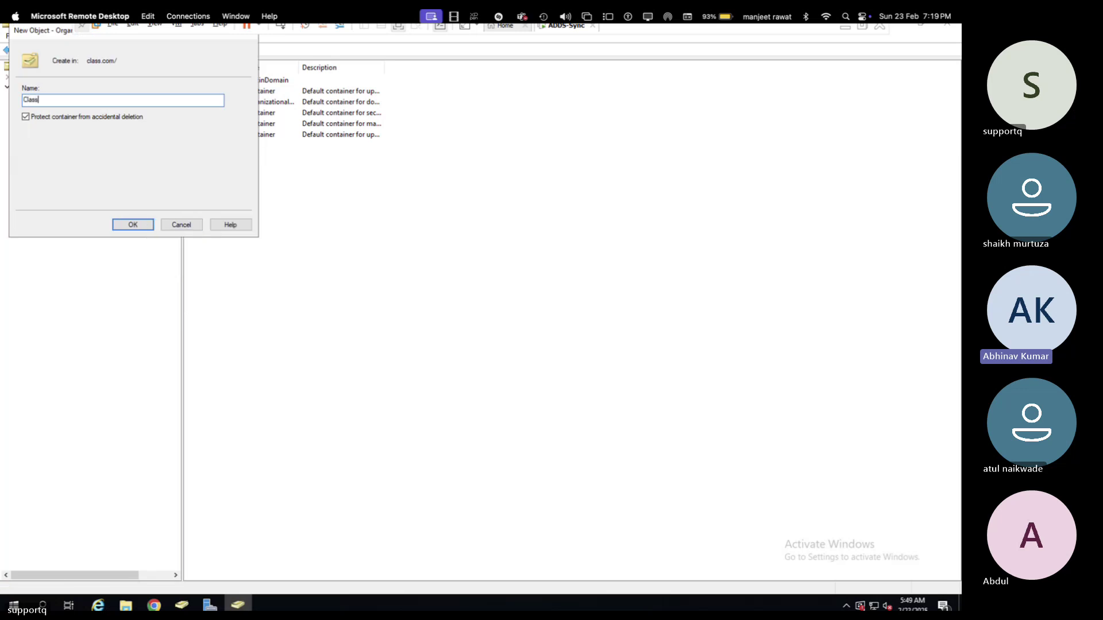
text(-OU)
click(130, 226)
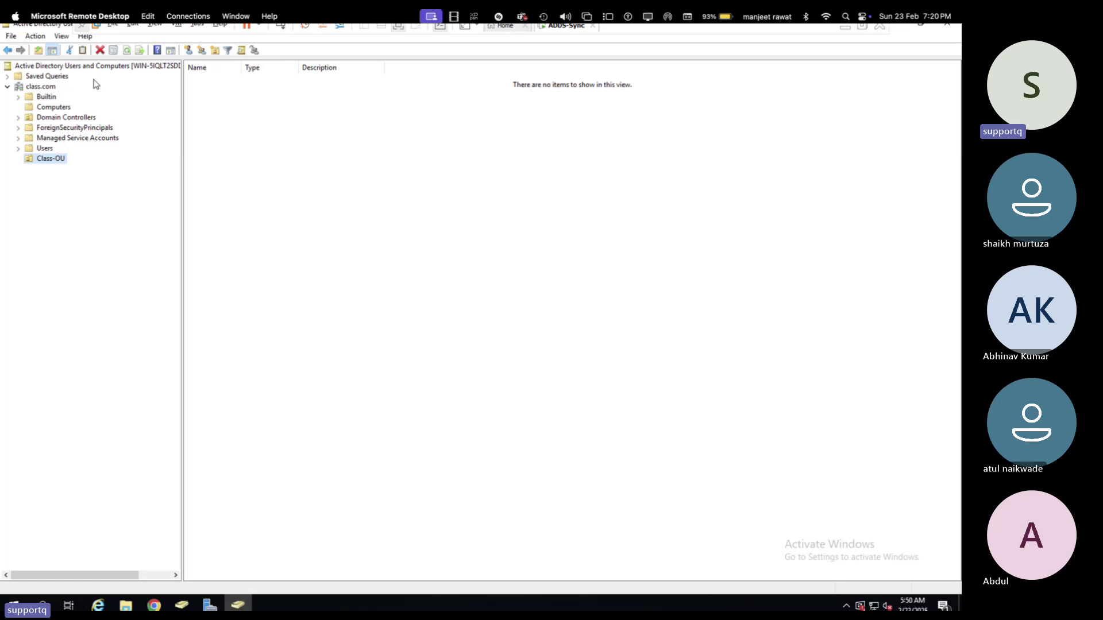
- Open the Users container and select the tata and aws user accounts together
click(48, 150)
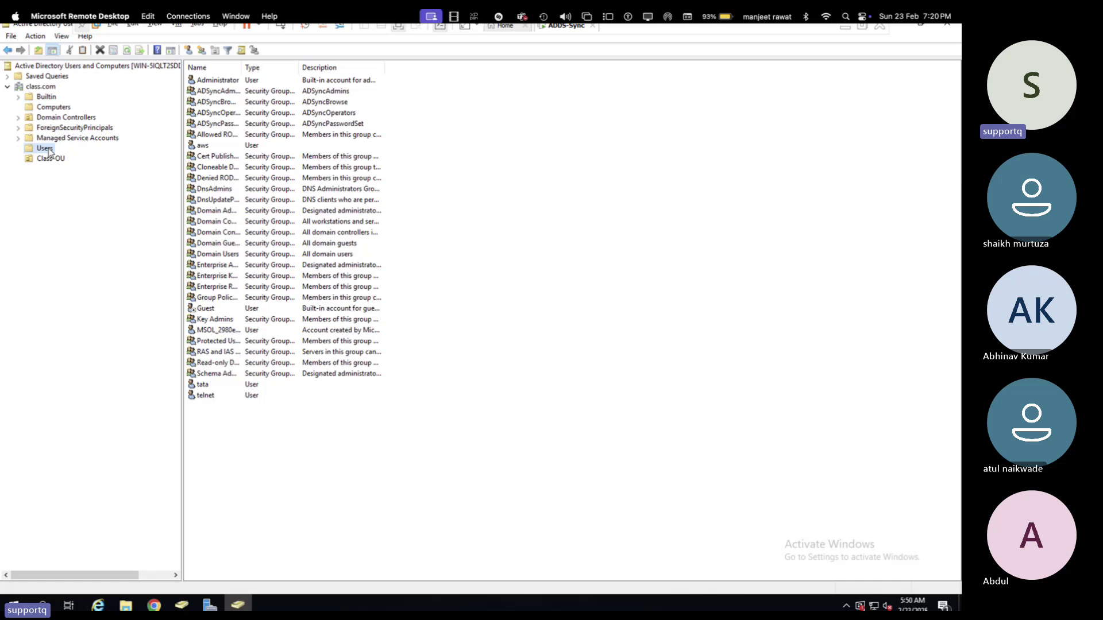
click(209, 385)
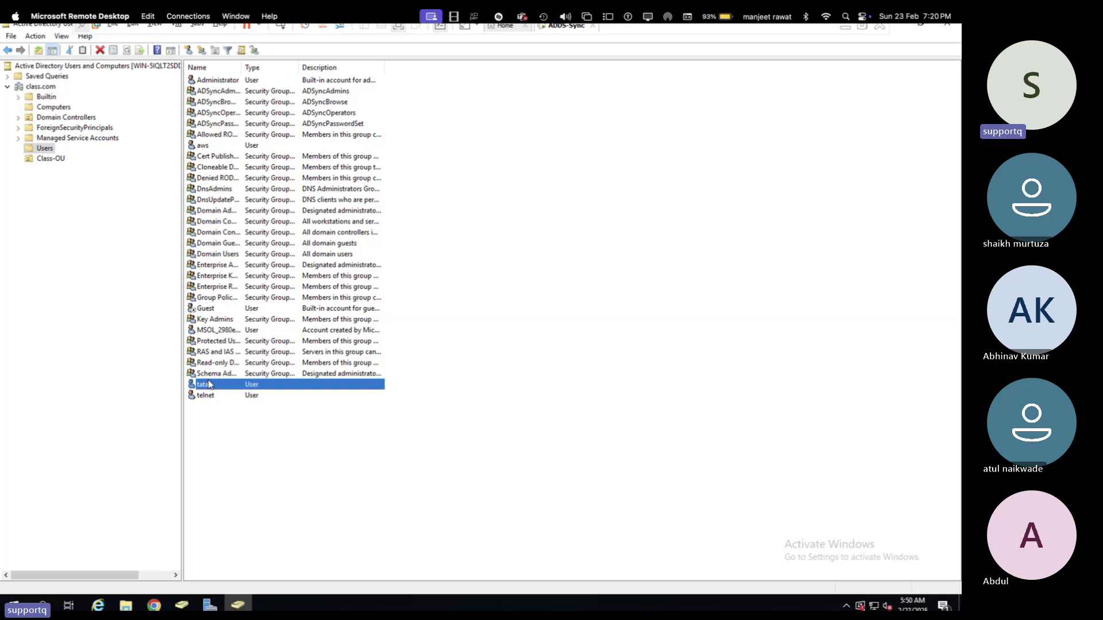
ctrl+click(207, 148)
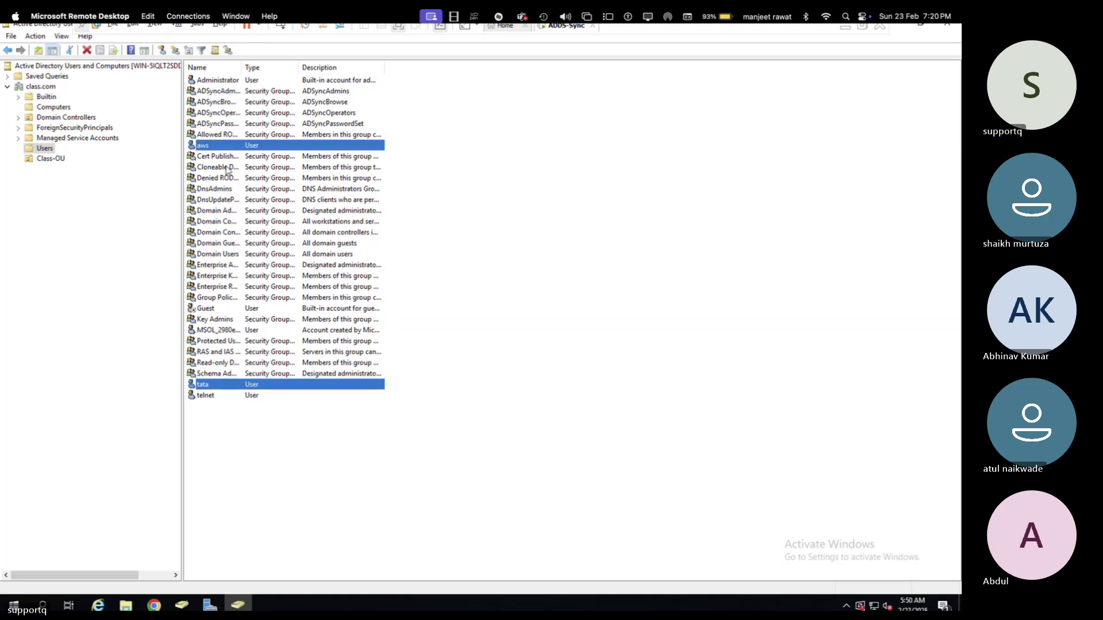
- Move the aws and tata user accounts into Class-OU, then open Class-OU to check they are there
right_click(296, 384)
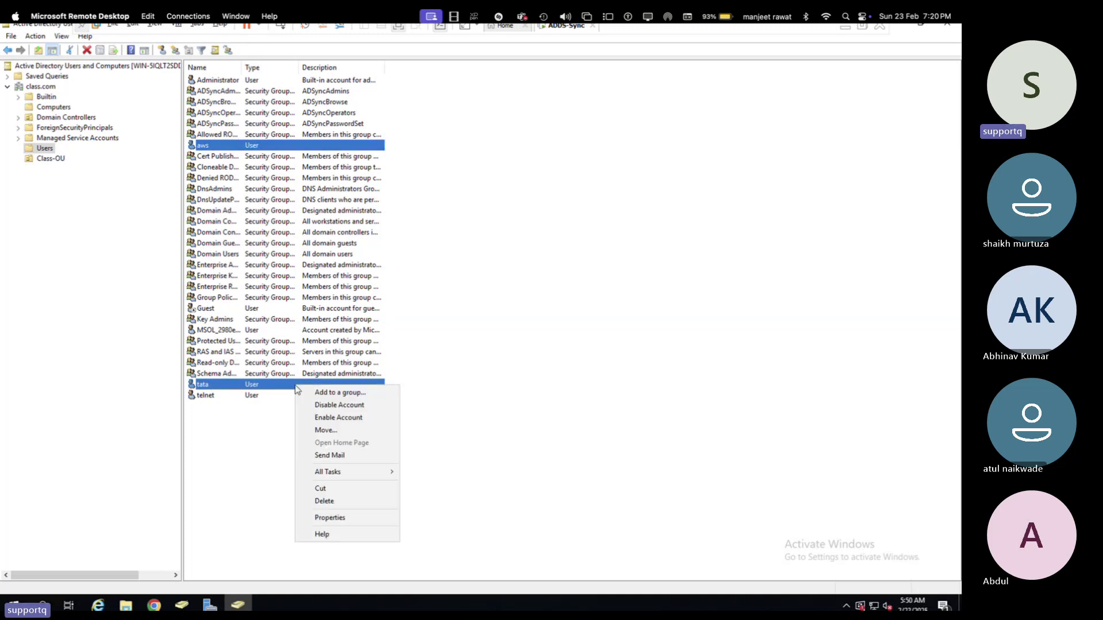
click(324, 431)
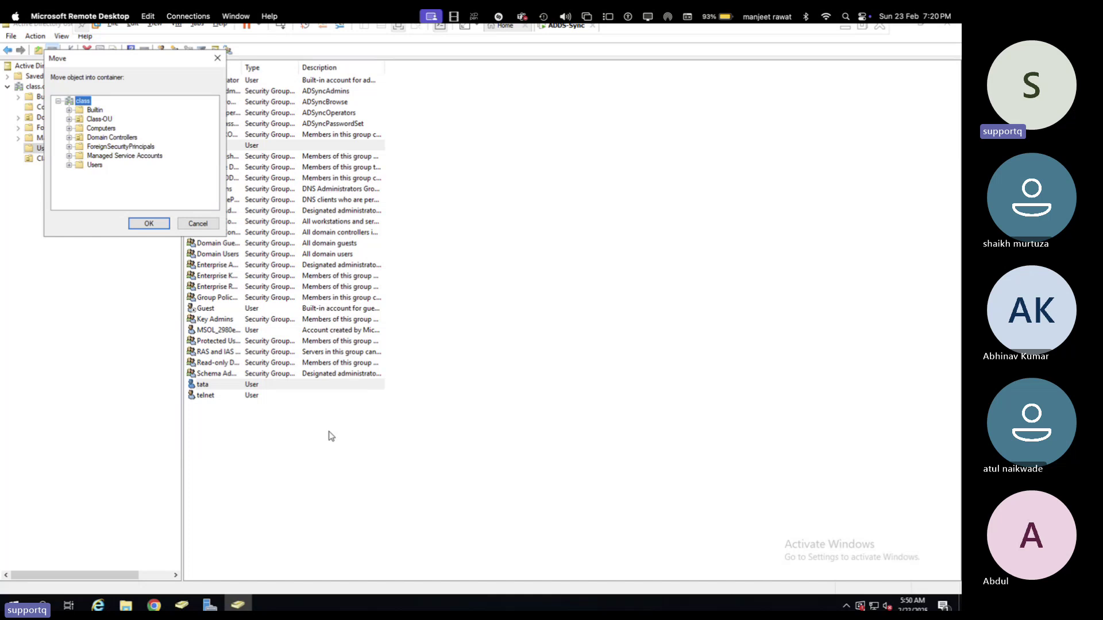
click(101, 119)
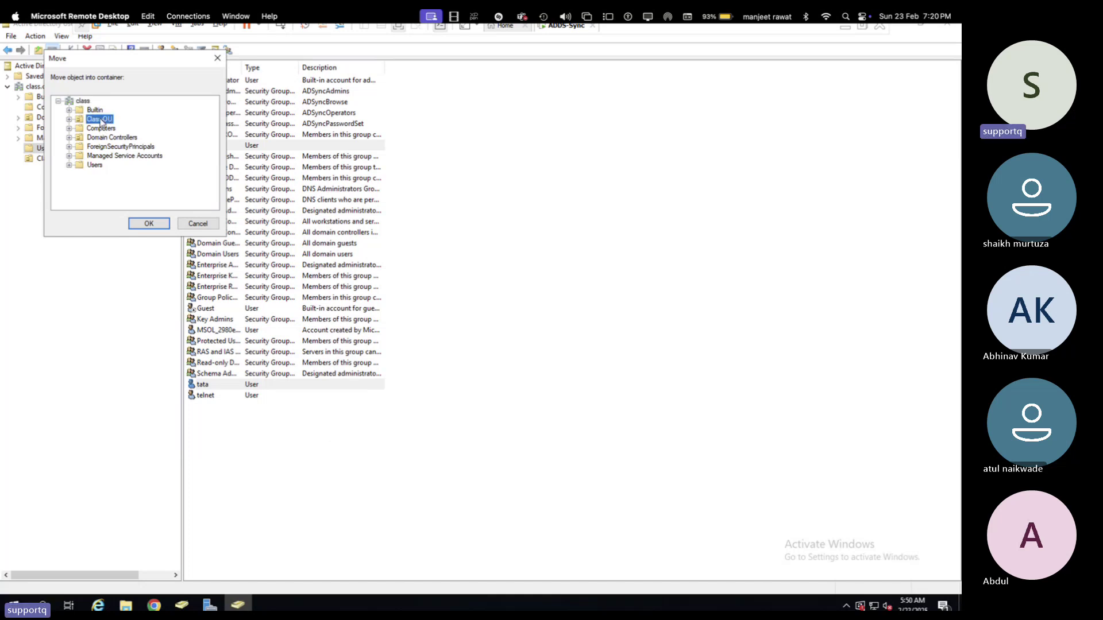
click(150, 223)
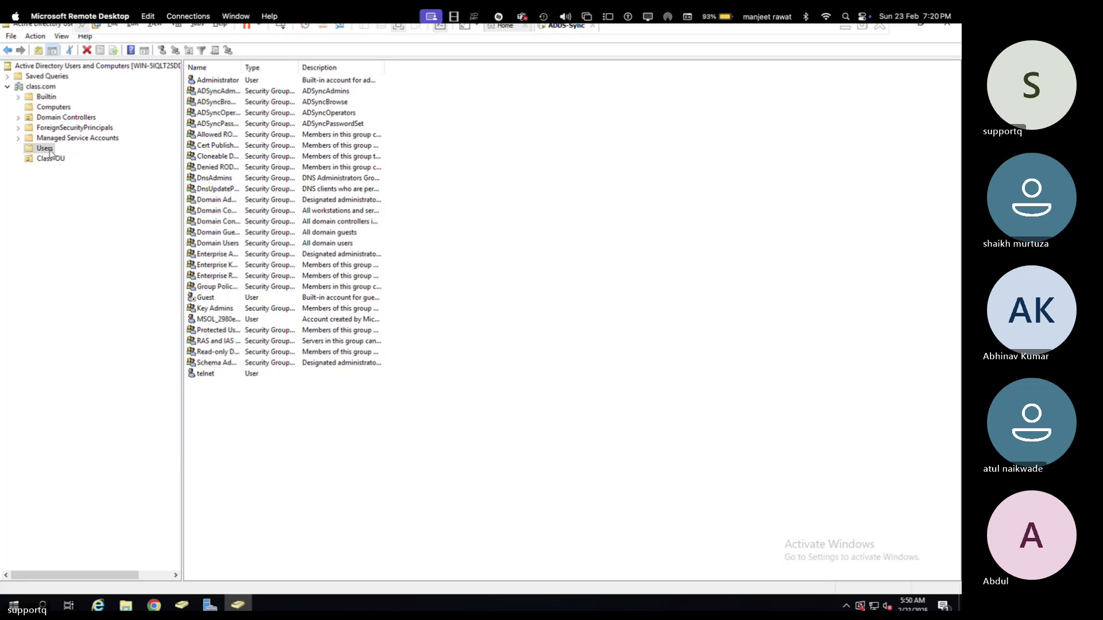
click(52, 159)
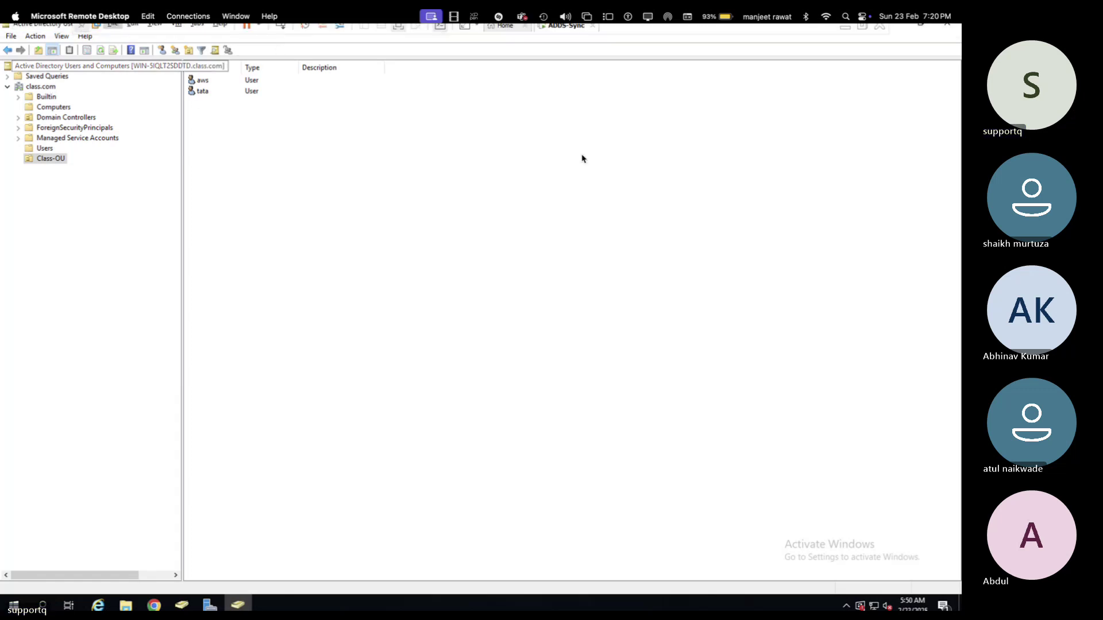
- Close ADUC and Server Manager, launch Entra Connect Sync, and choose Customize synchronization options
click(947, 27)
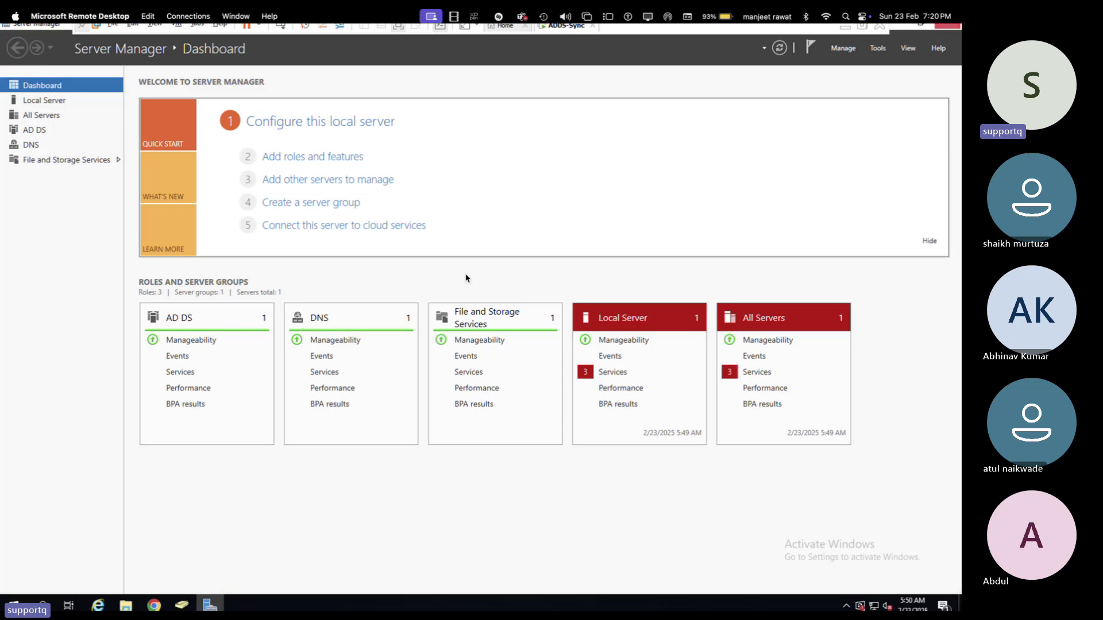
click(946, 29)
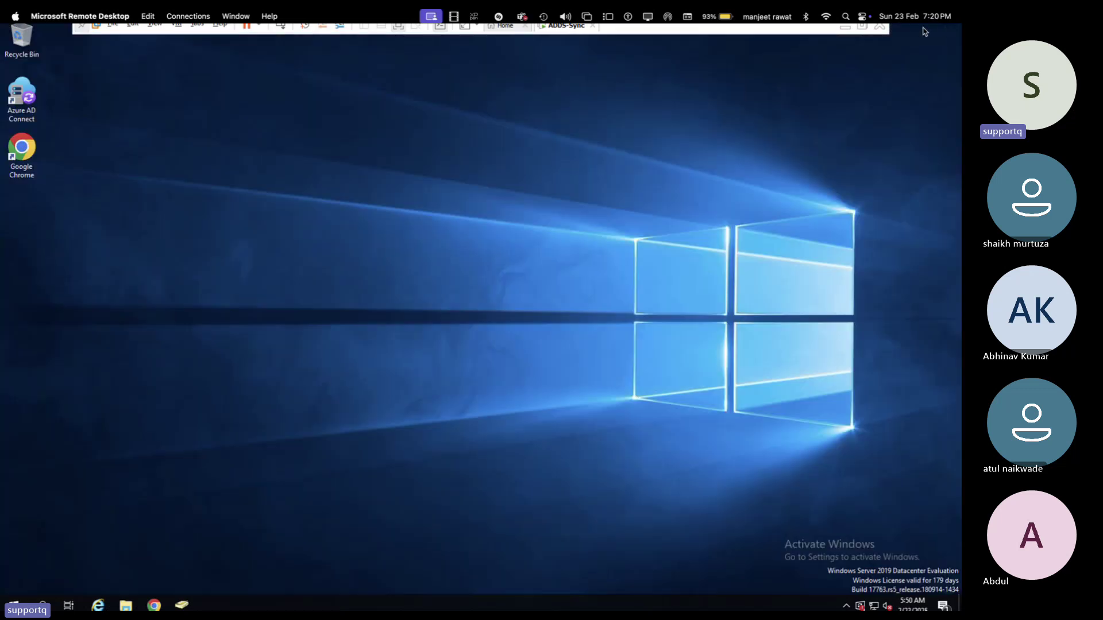
click(25, 103)
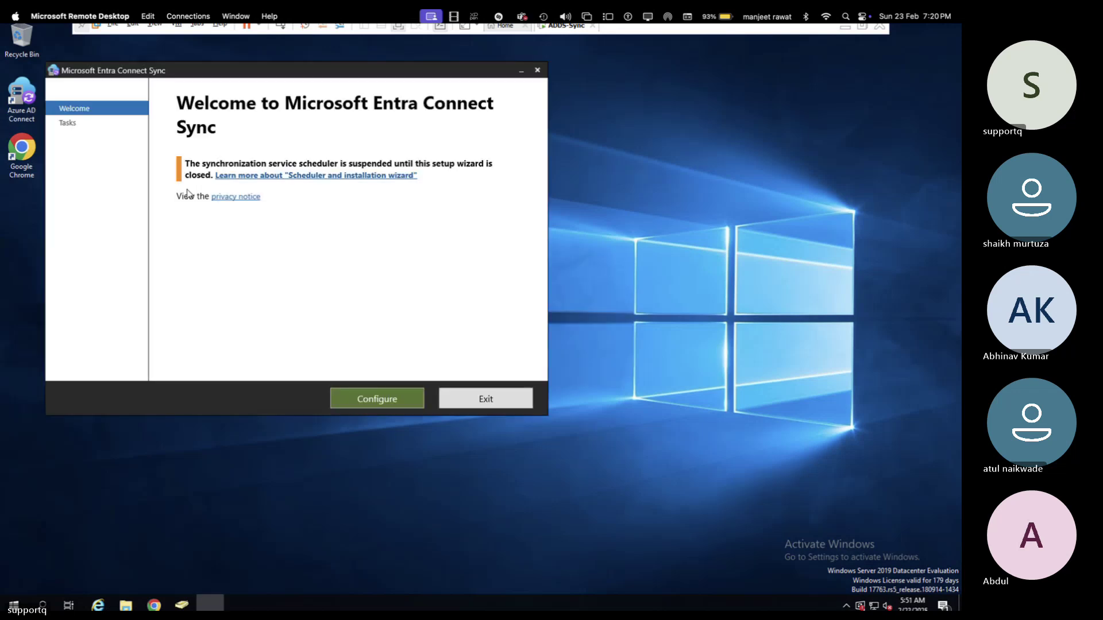
click(380, 406)
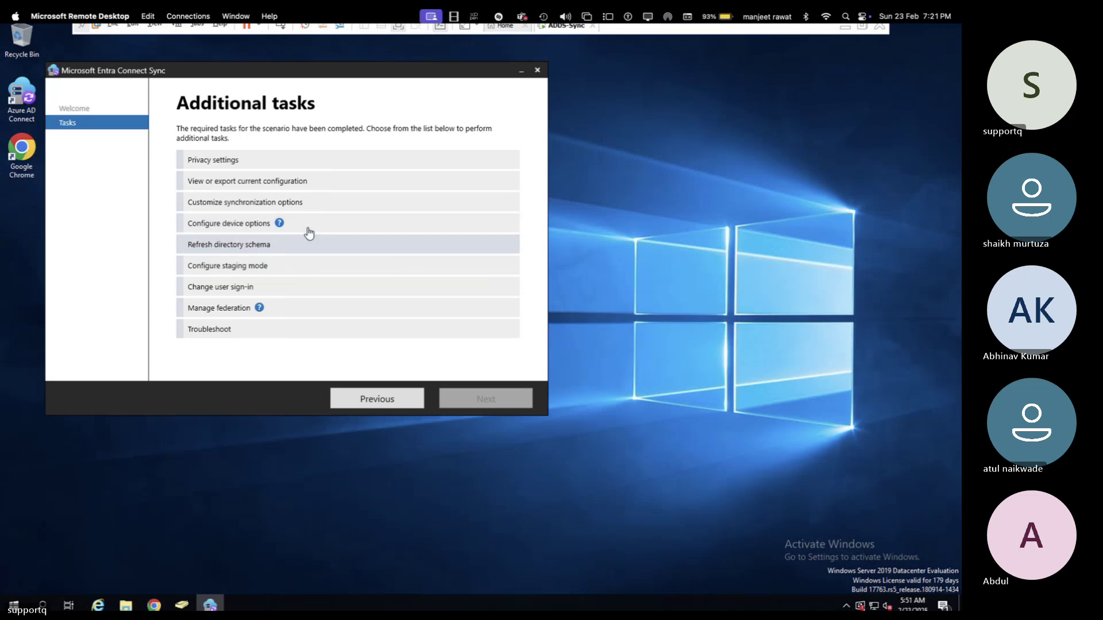
mouse_move(241, 229)
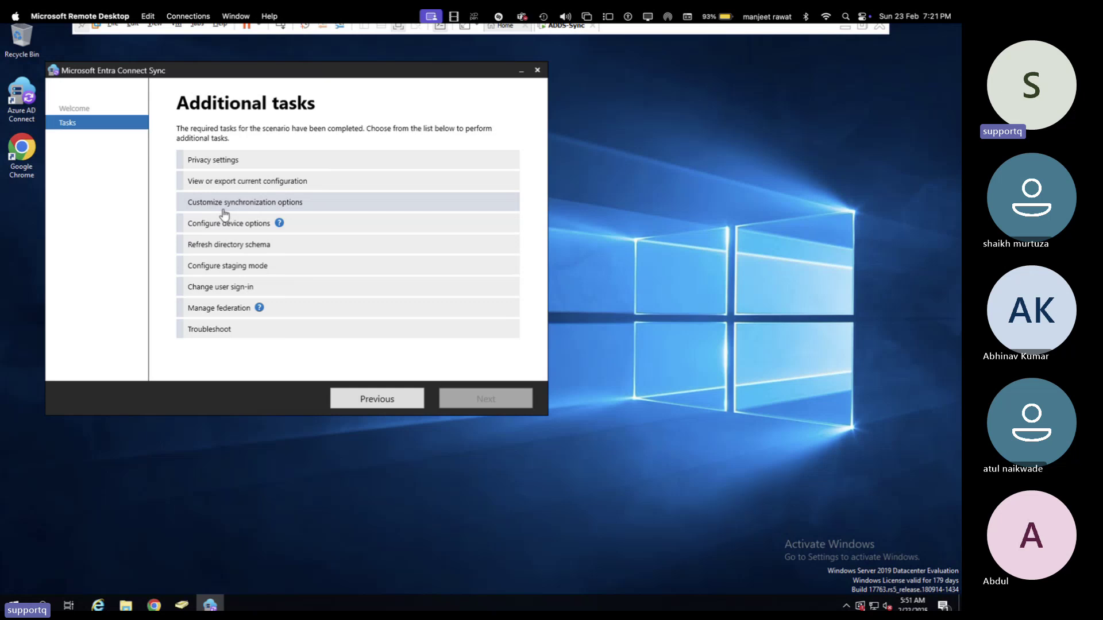
click(271, 206)
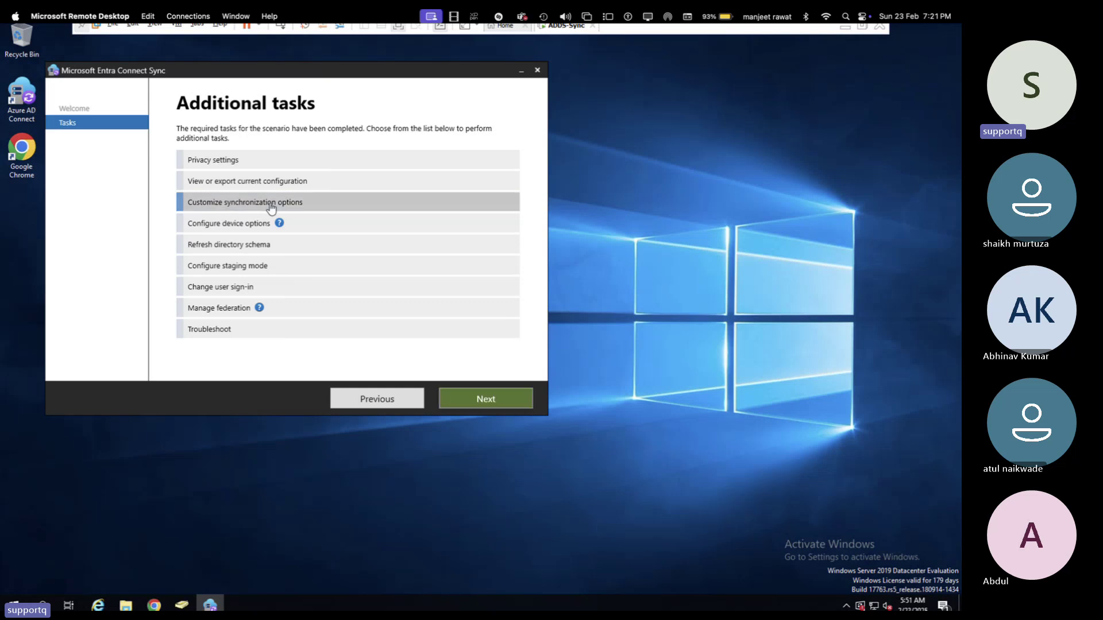
click(481, 401)
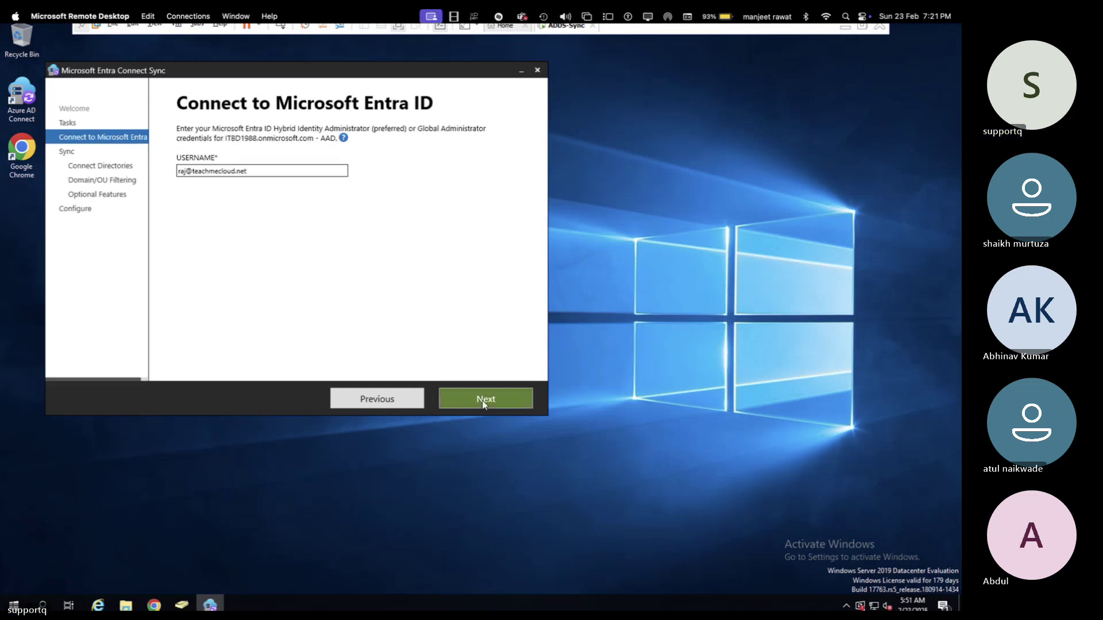
- Sign in to Microsoft Entra with the admin account and its password
click(488, 402)
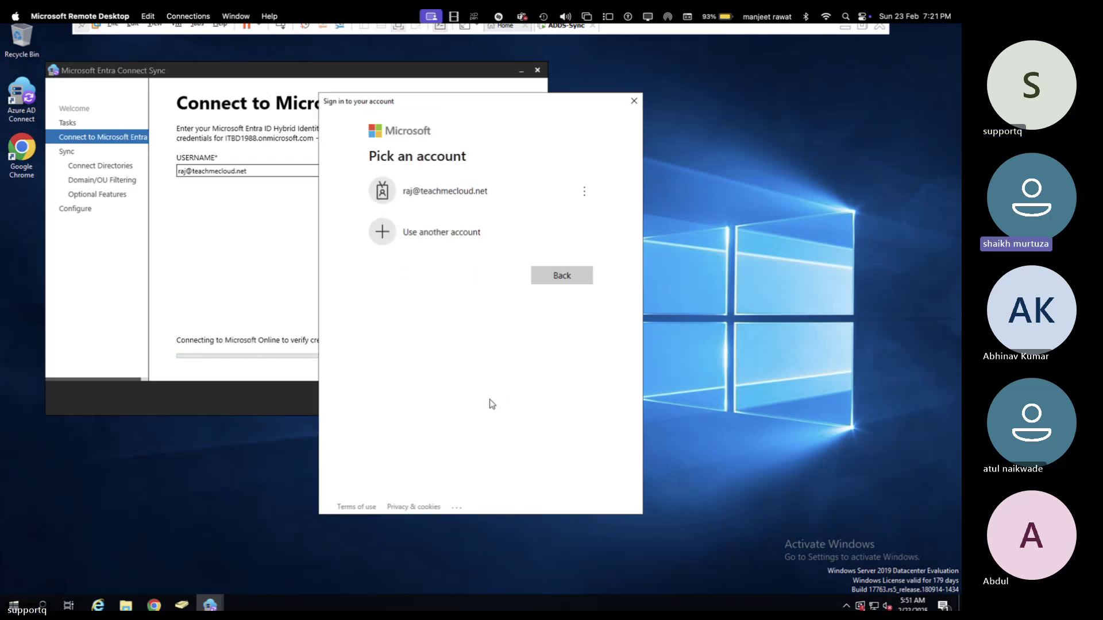
click(467, 196)
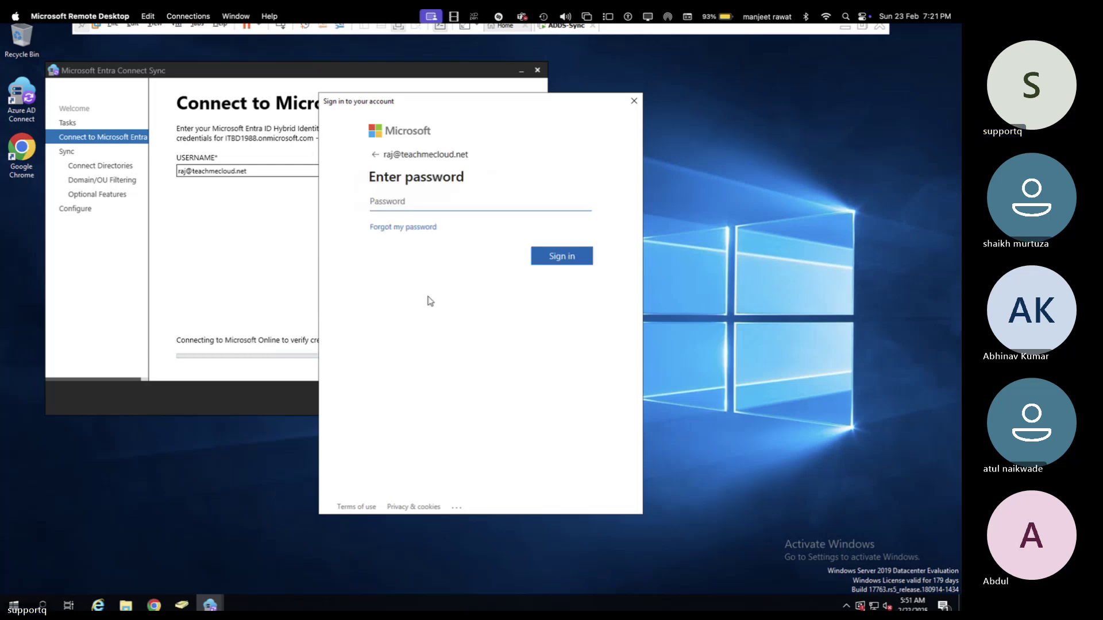
text(•••••••••)
key(Return)
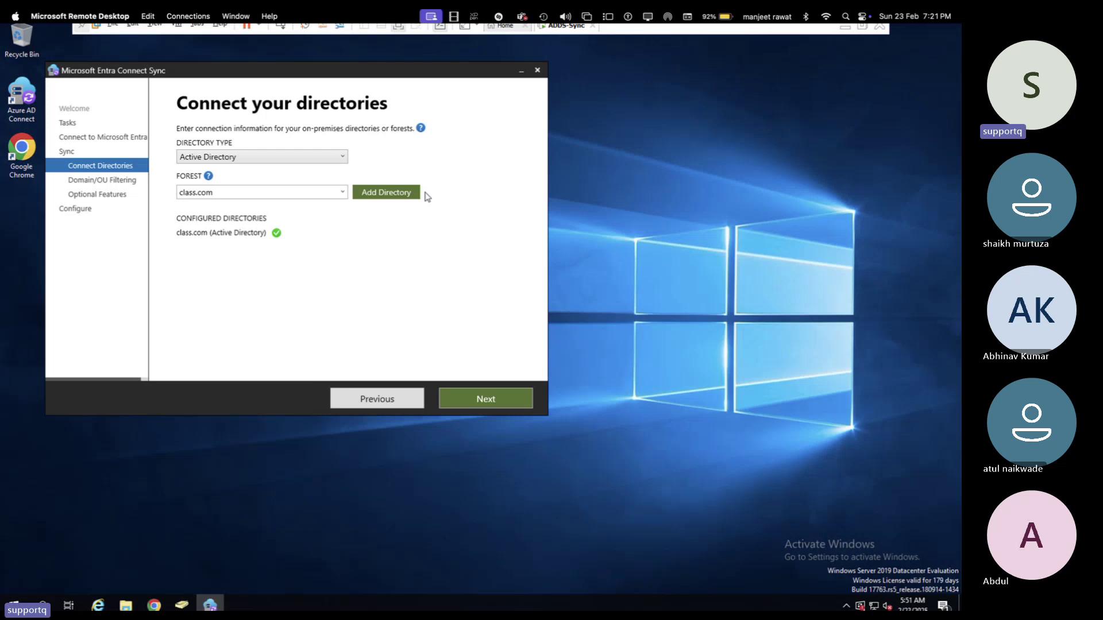
- Keep class.com as the forest on Connect your directories and continue to OU filtering
click(342, 194)
click(343, 196)
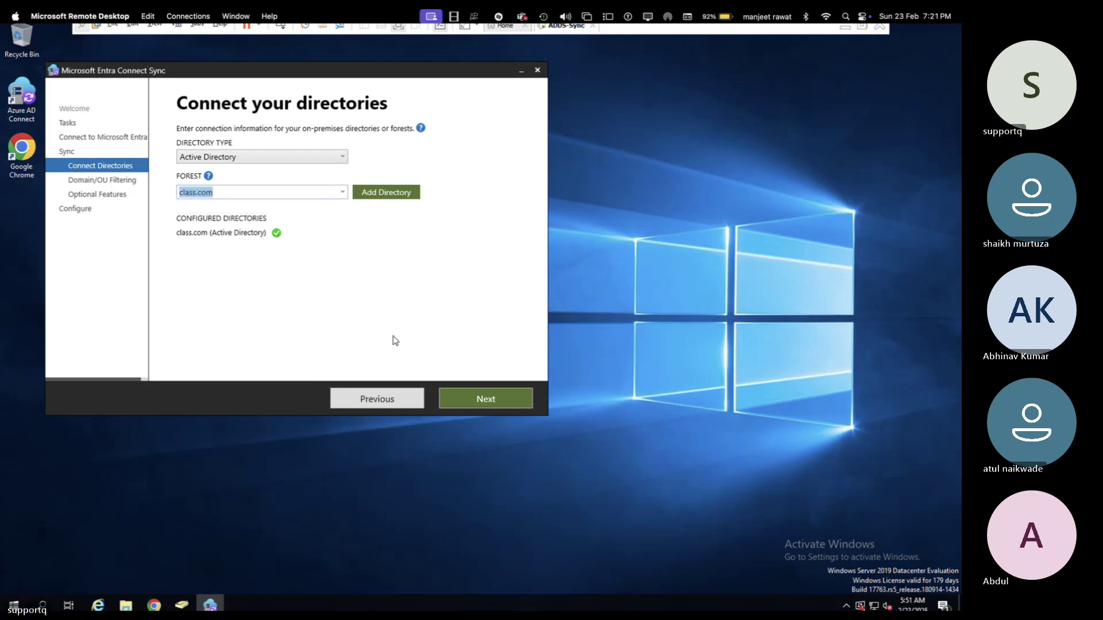
click(464, 400)
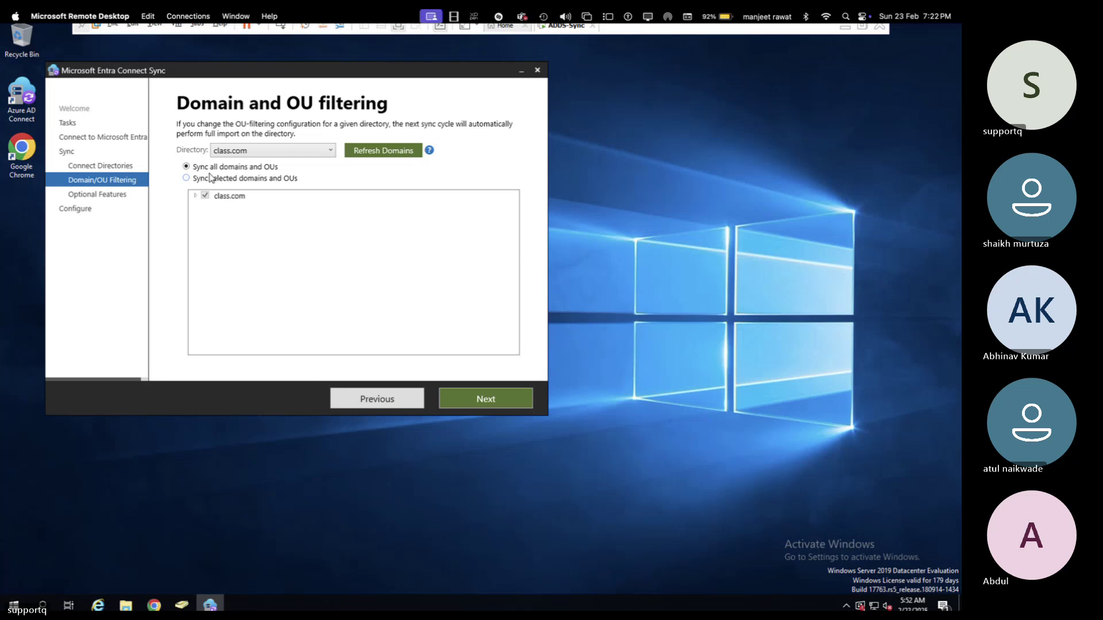
- Switch to syncing selected domains and OUs, expand class.com, and untick Class-OU
click(210, 178)
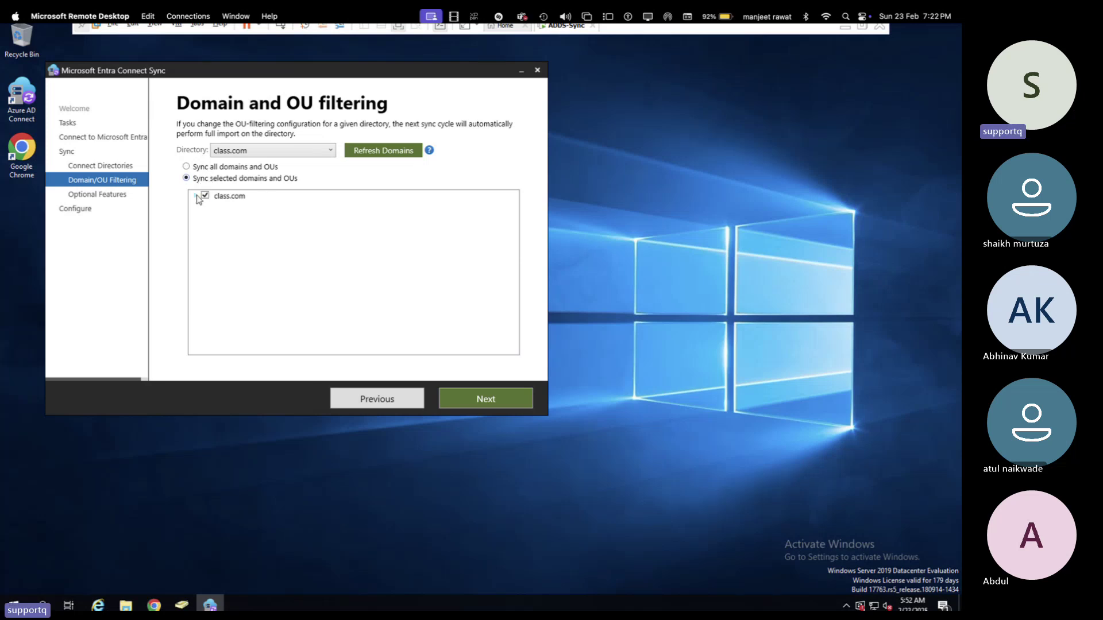
click(196, 196)
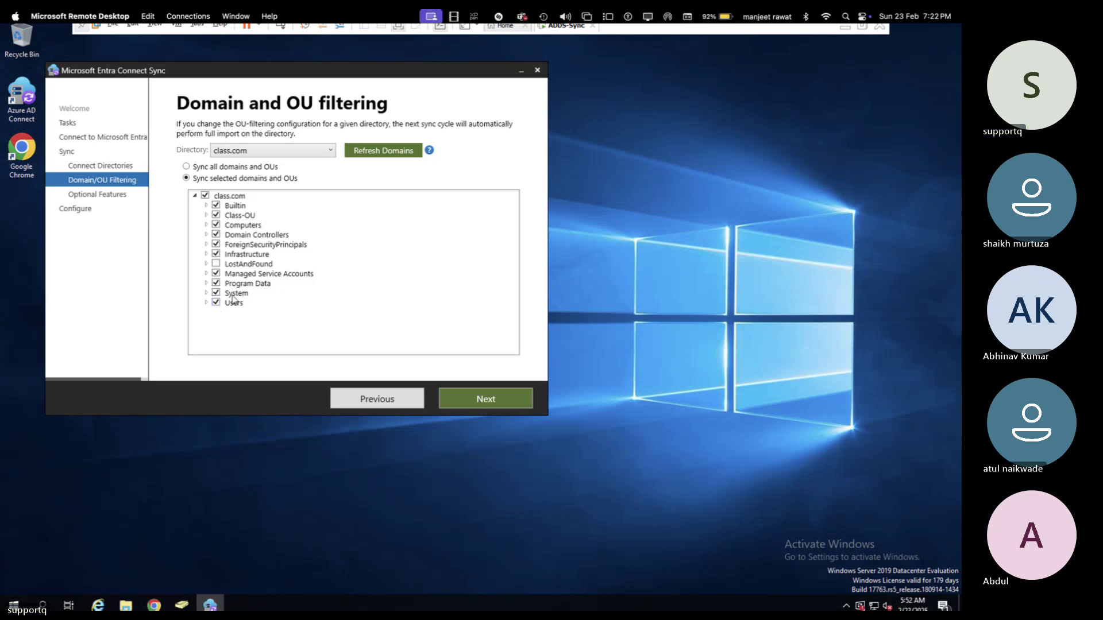
click(216, 216)
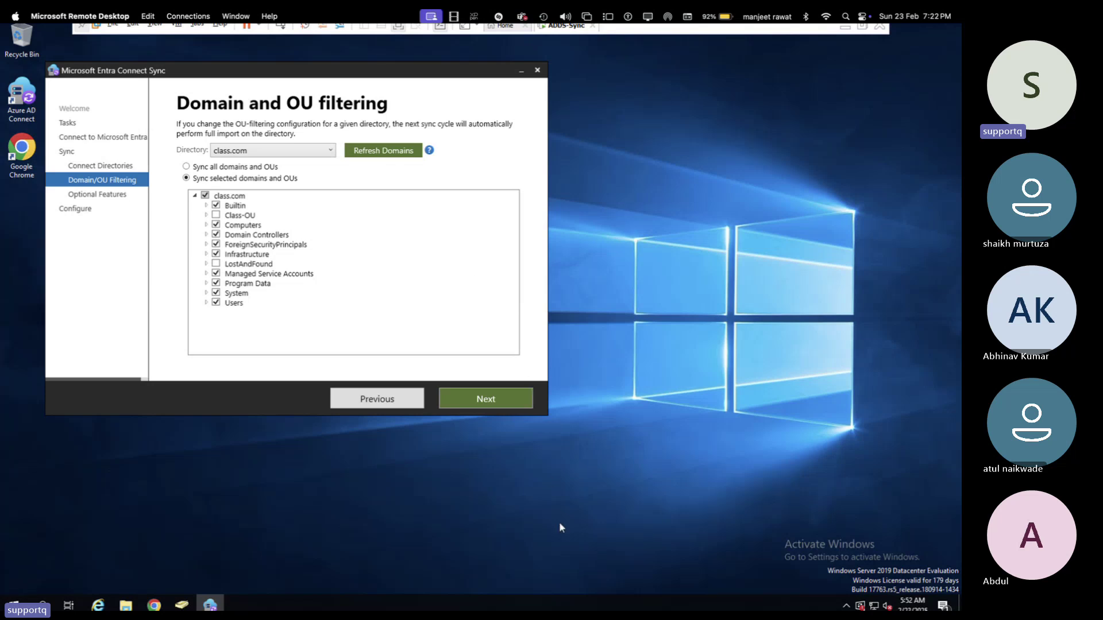
click(503, 402)
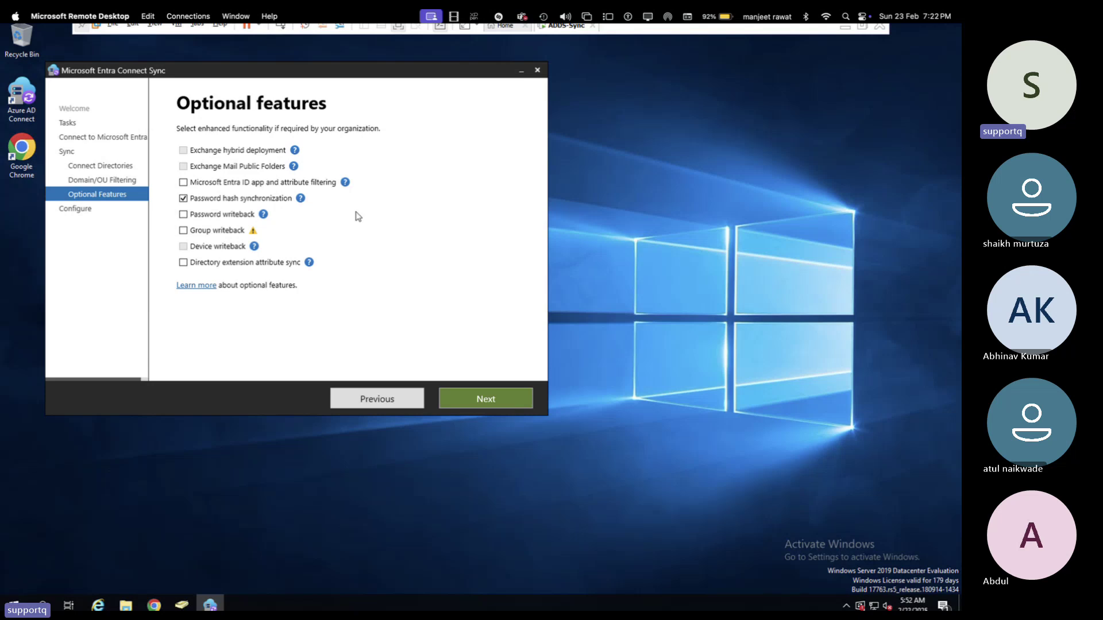
- Pass Optional features and run Configure to apply the new filtering, then switch to the Entra admin center
click(299, 198)
click(493, 408)
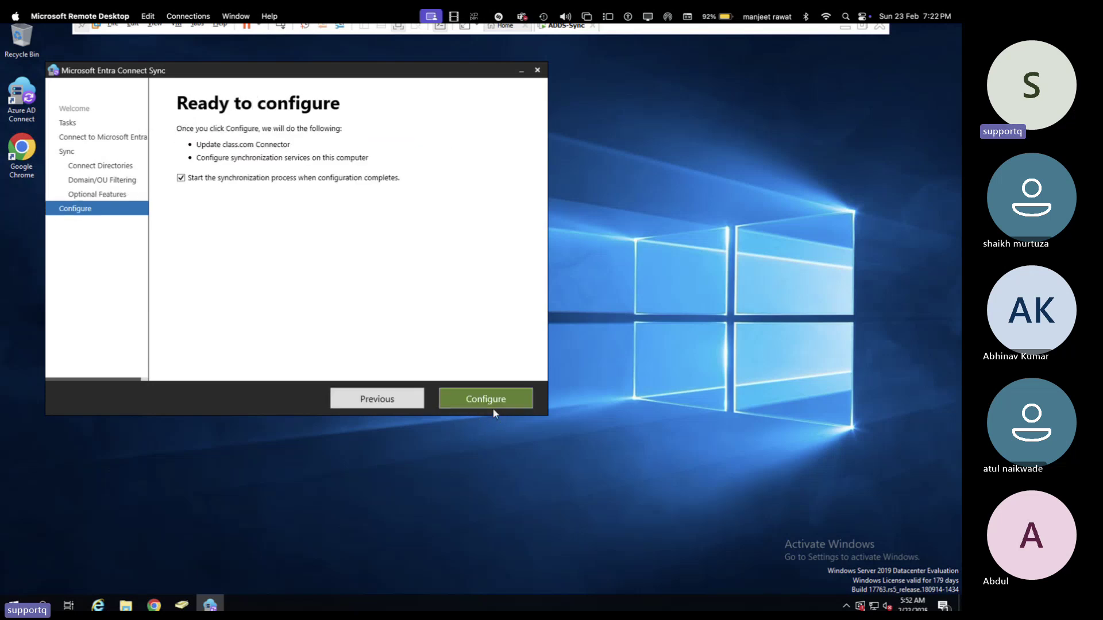
click(493, 409)
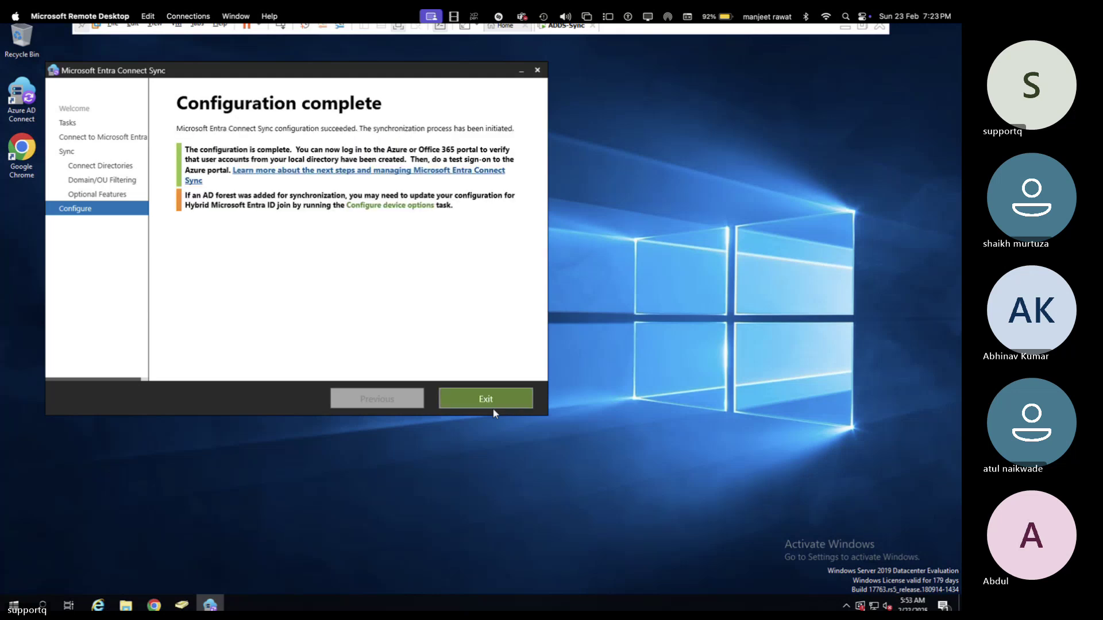
key(ctrl+Left)
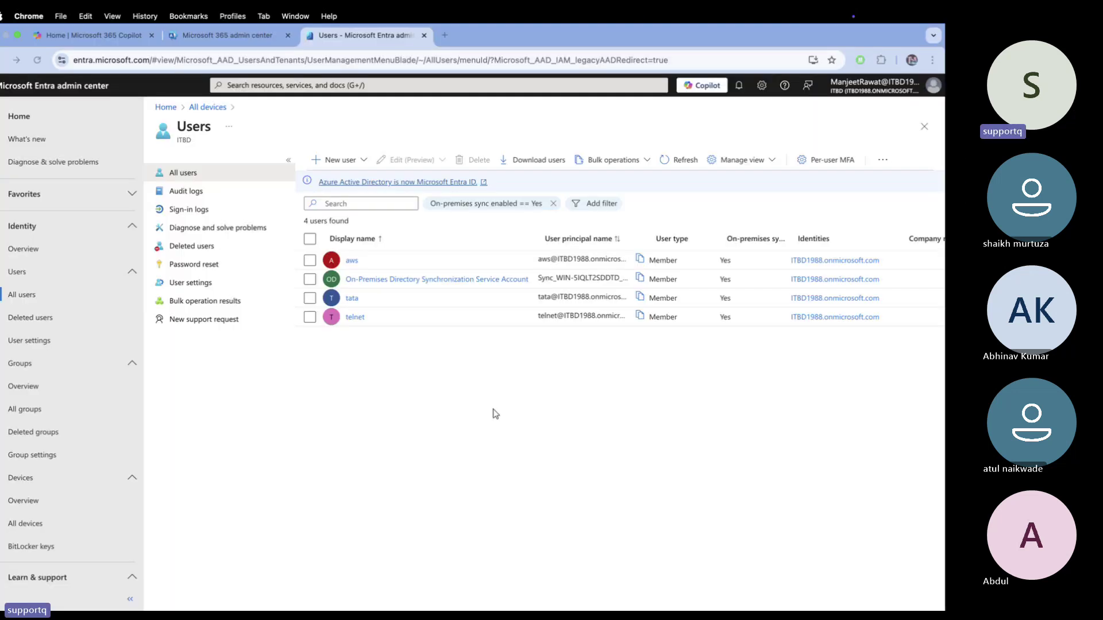
- Refresh the on-premises synced users list repeatedly until aws and tata drop off, leaving 2 users
click(675, 165)
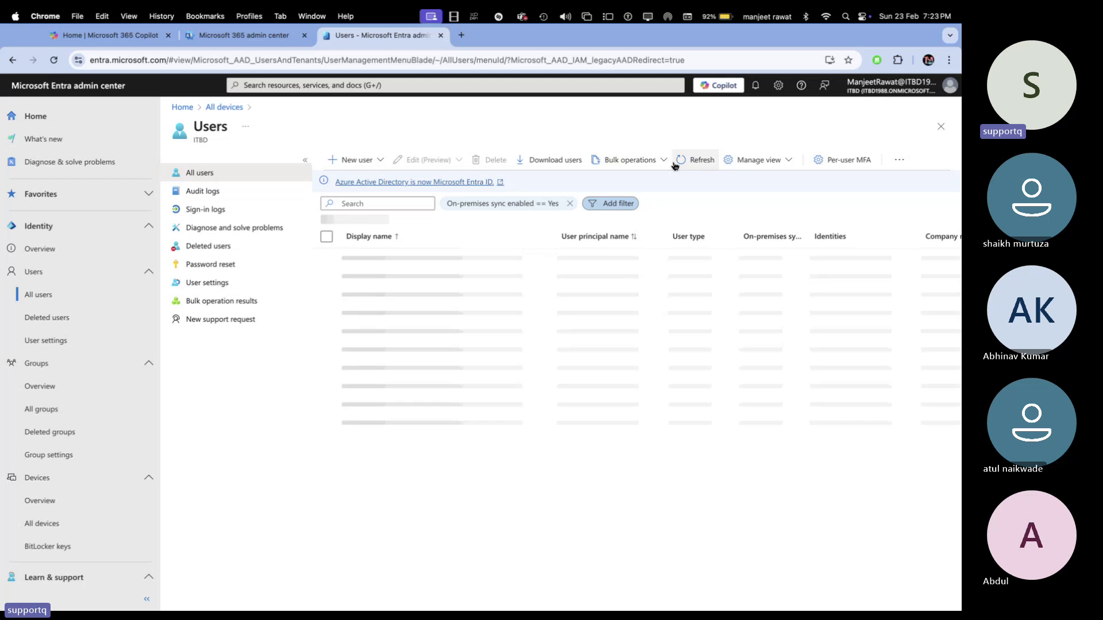
click(674, 165)
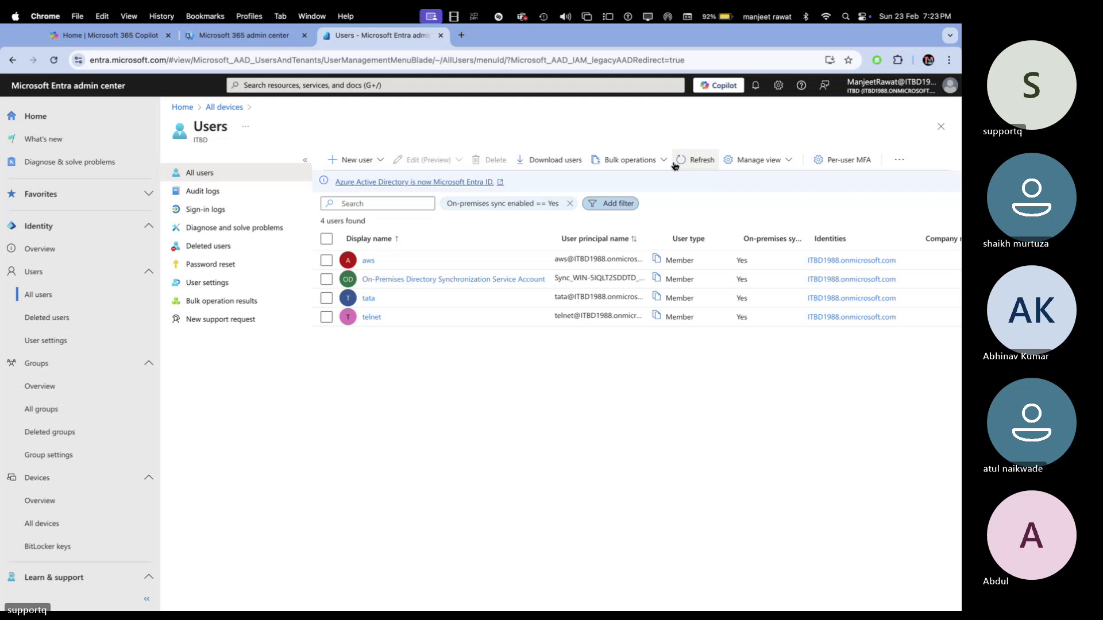
click(675, 165)
click(675, 165)
click(675, 165)
click(675, 165)
click(675, 165)
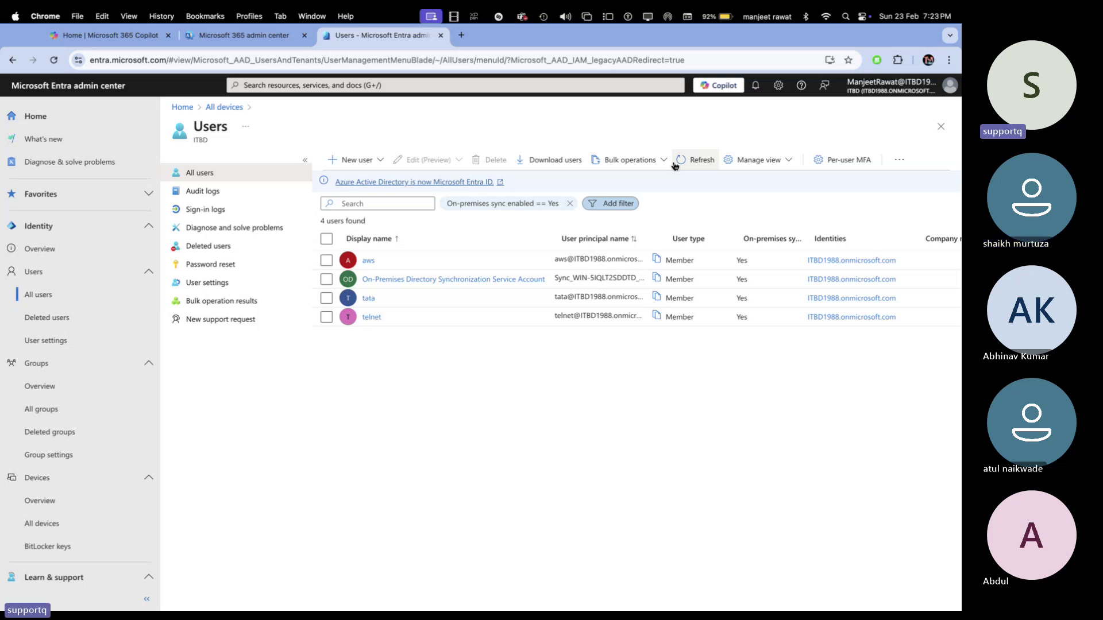
click(674, 166)
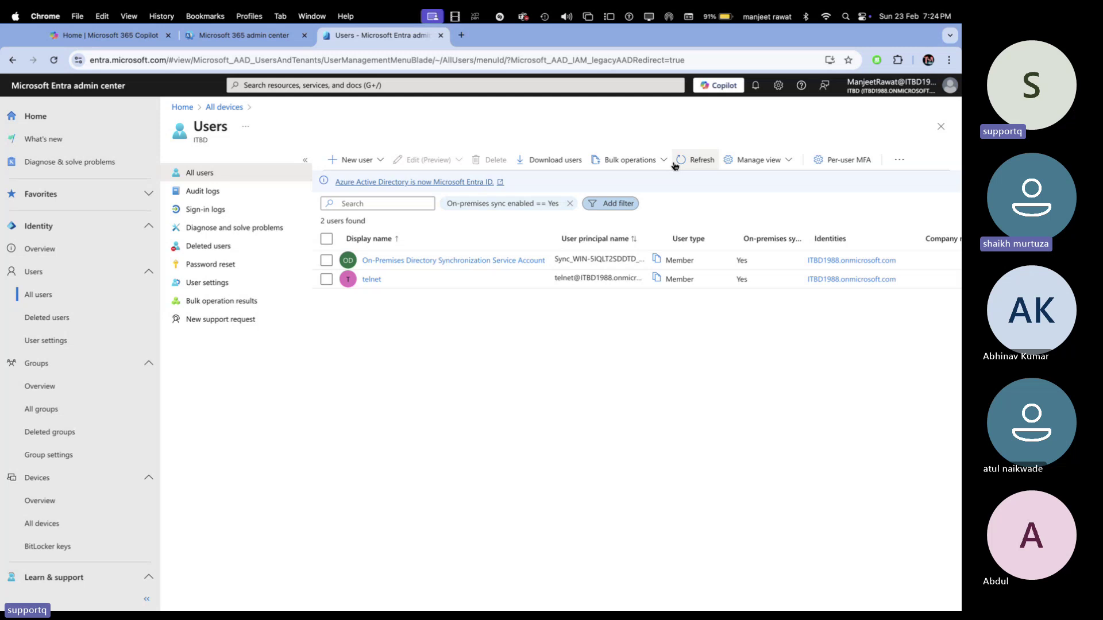
- Refresh the Users page once more to confirm 2 synced users, then return to the remote desktop
click(699, 161)
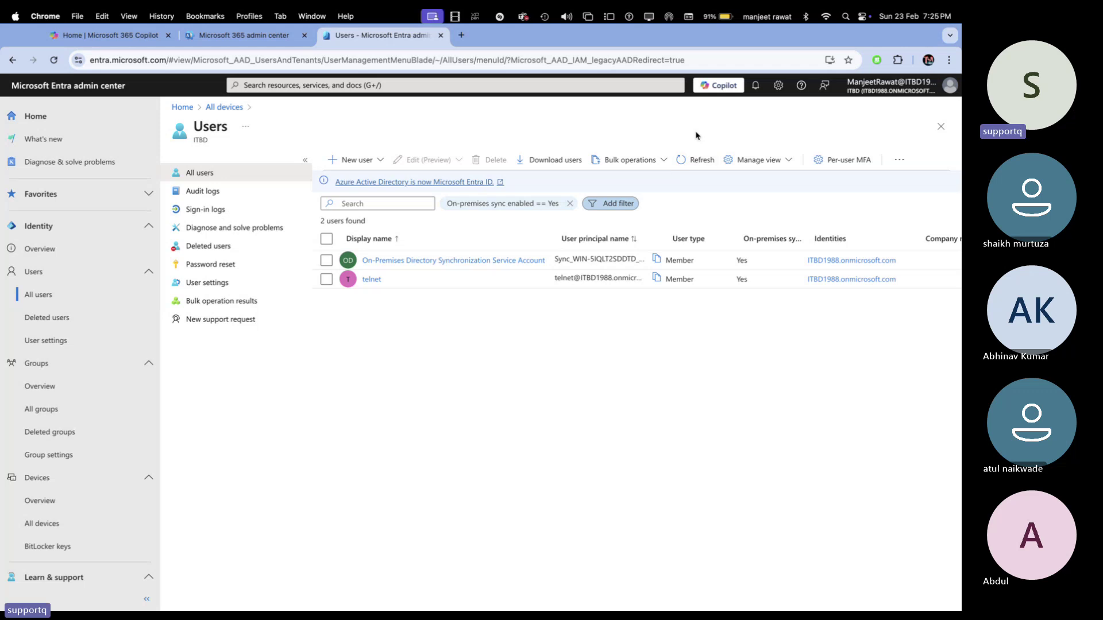
key(ctrl+Right)
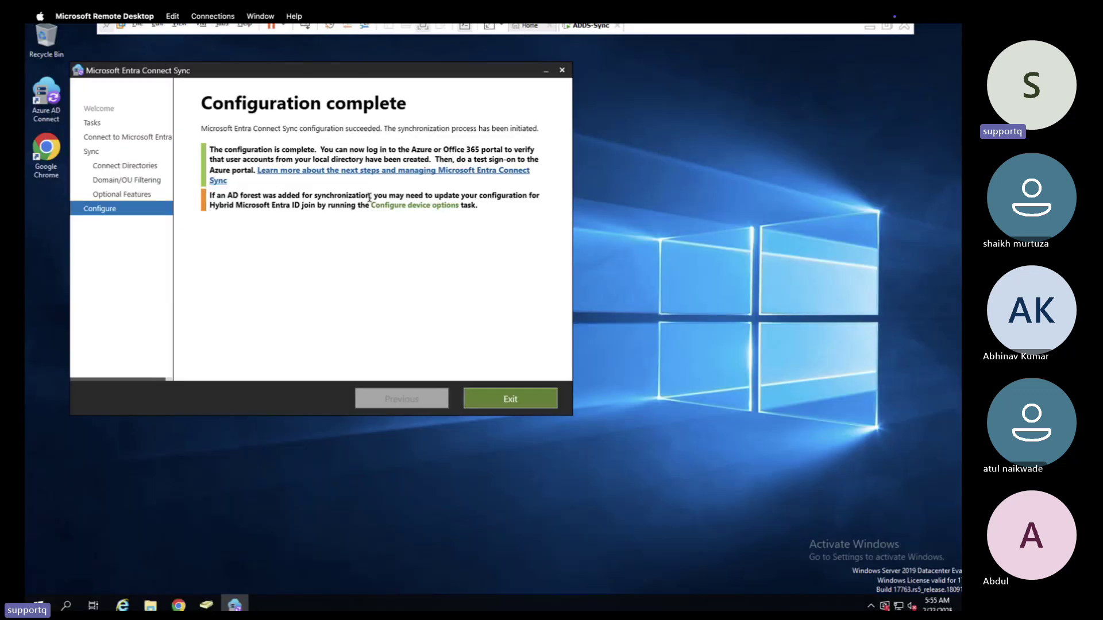
- Exit the finished Connect wizard and open Server Manager, dismissing the Windows Admin Center prompt
click(496, 401)
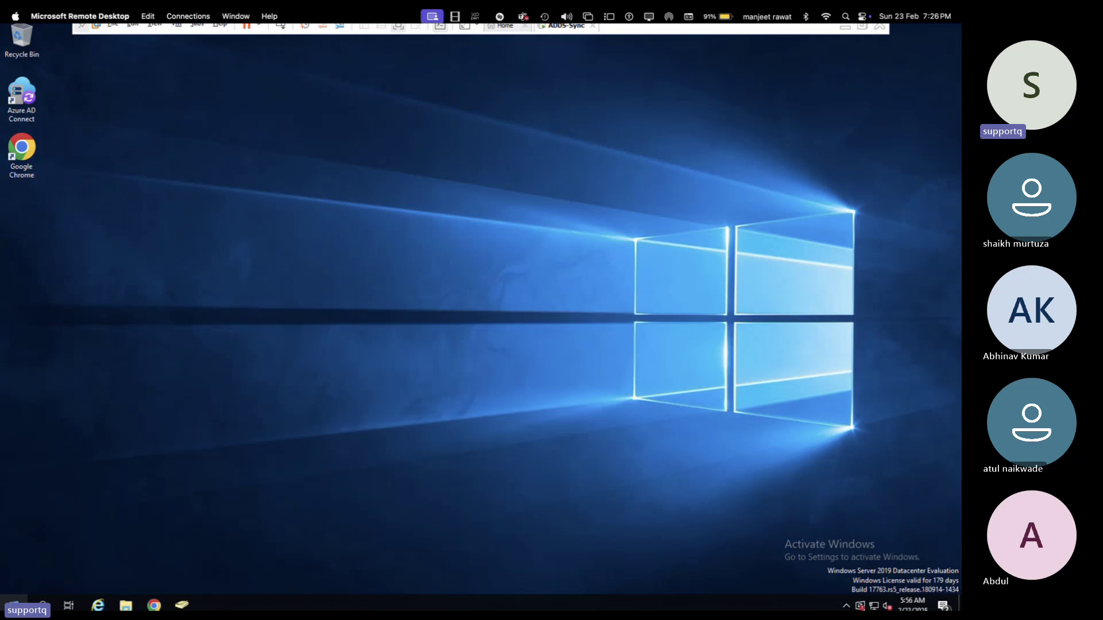
click(13, 603)
click(214, 284)
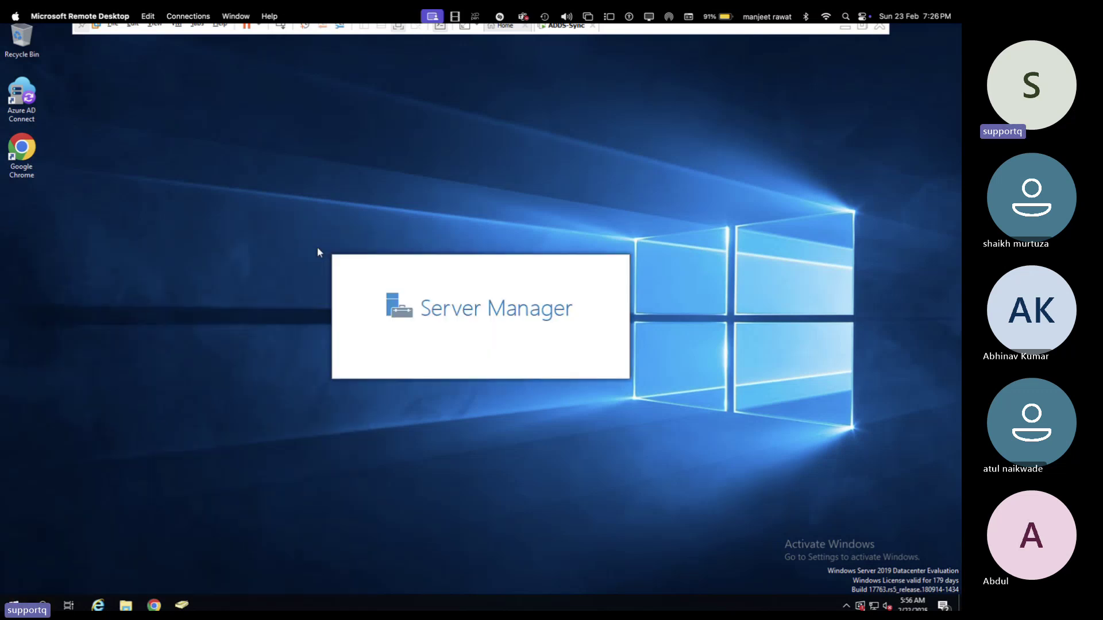
click(367, 113)
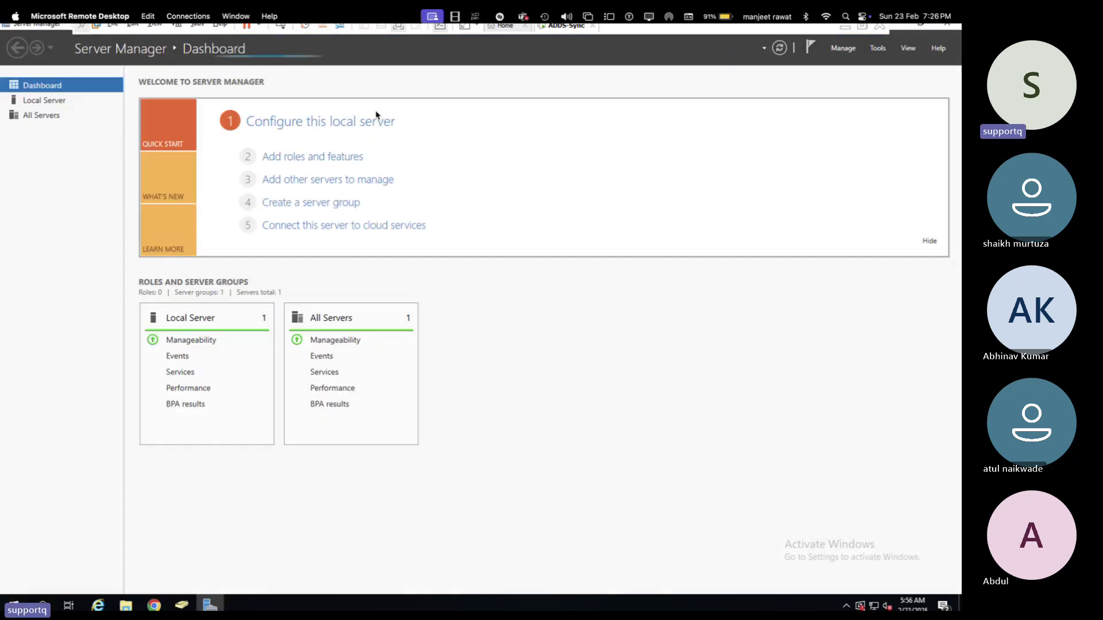
- Show the Local Server properties in Server Manager, then switch back to the Entra admin center
click(877, 50)
click(576, 325)
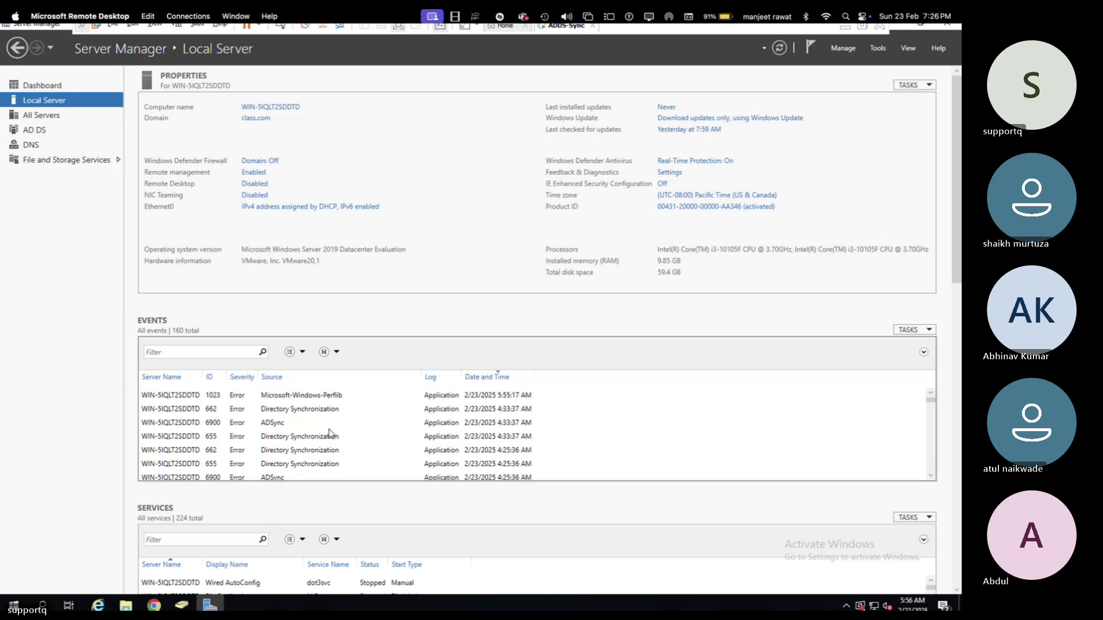
key(super+Tab)
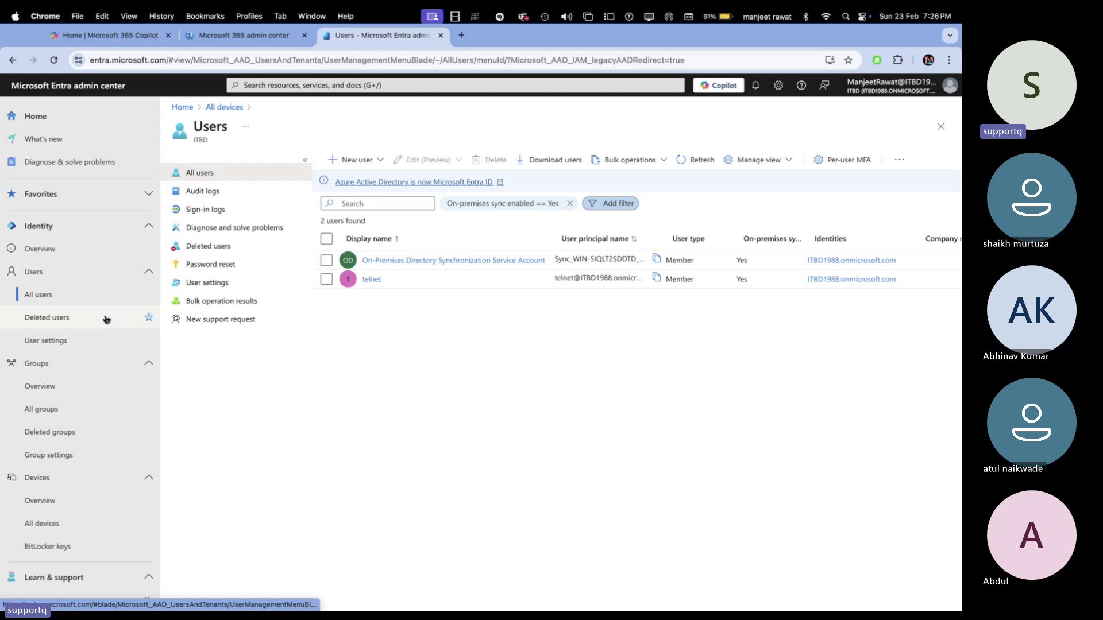
- Open Settings > Domain names to list custom domains including teachmecloud.net, then return to the remote desktop
scroll(68, 435, down, 5)
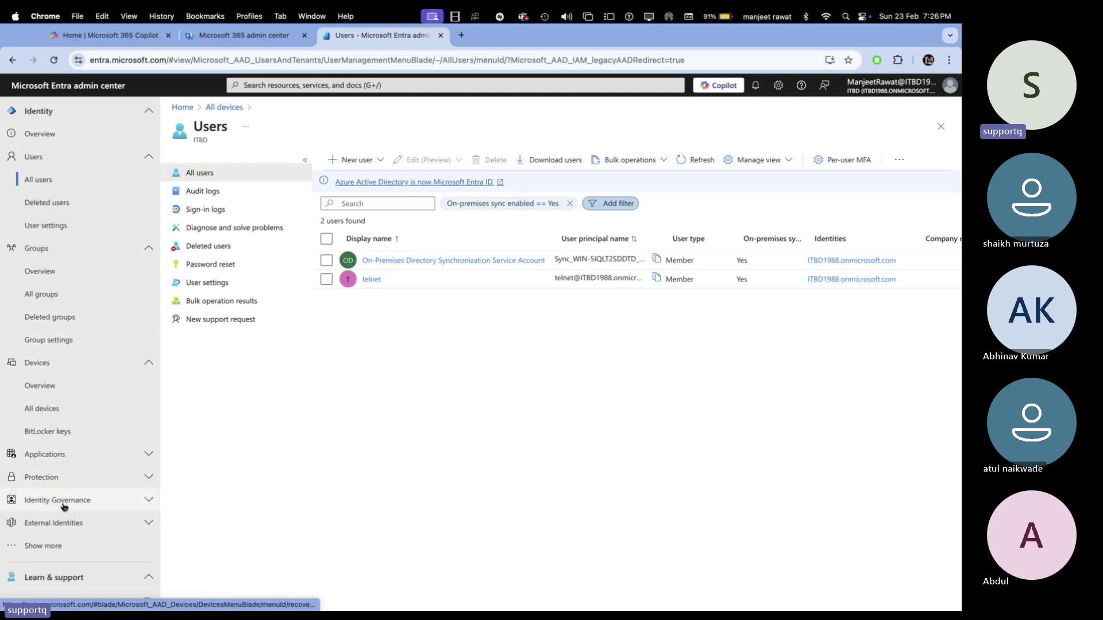
scroll(65, 515, down, 2)
scroll(65, 515, down, 1)
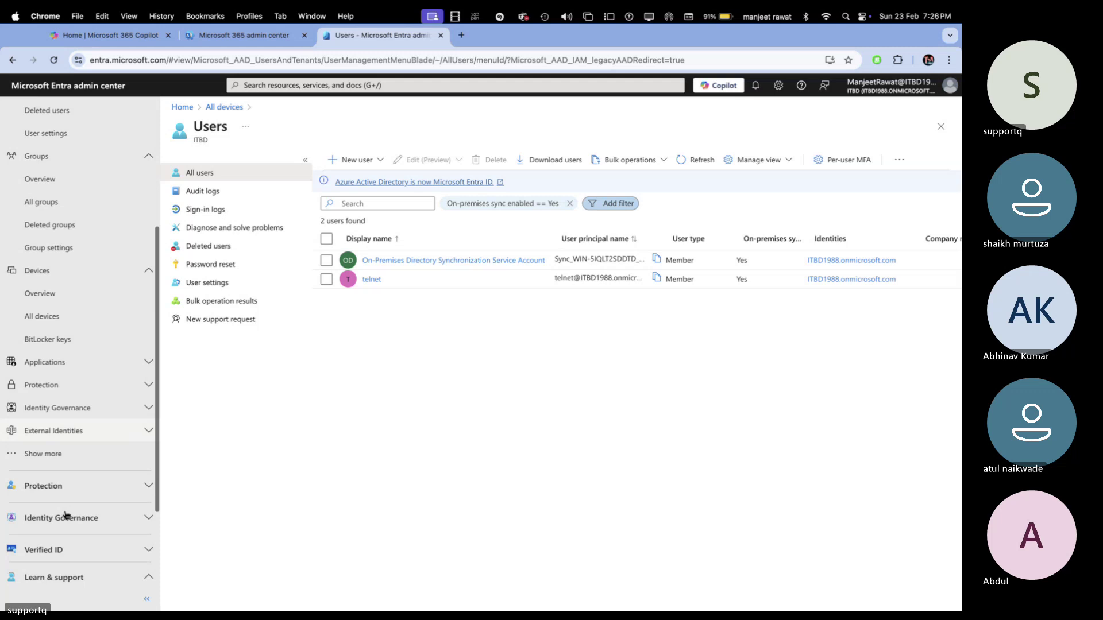
click(52, 453)
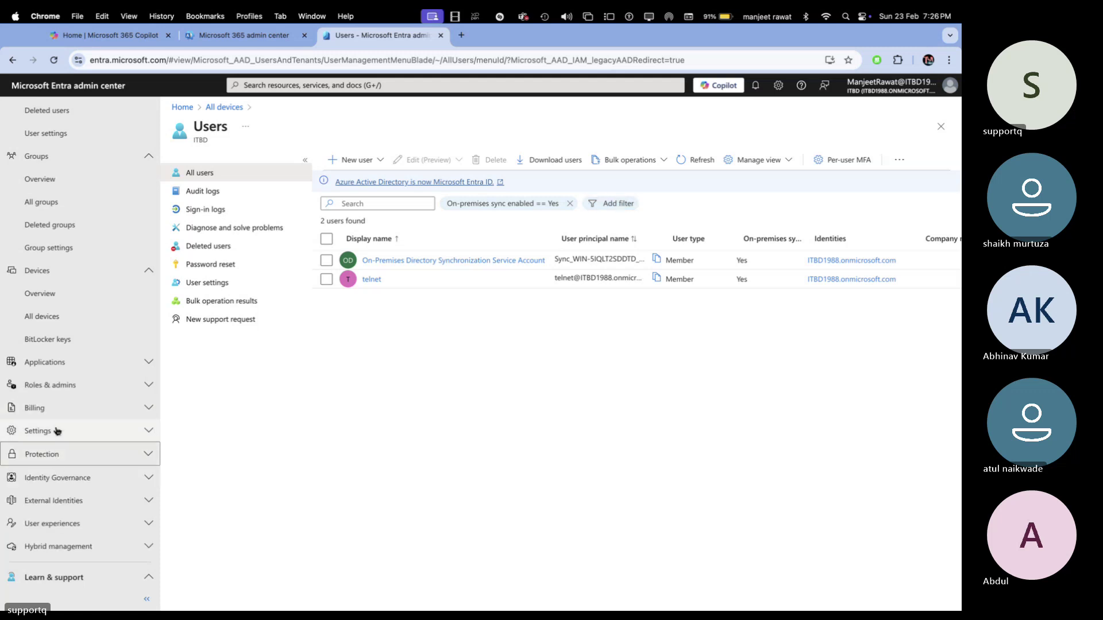
click(56, 432)
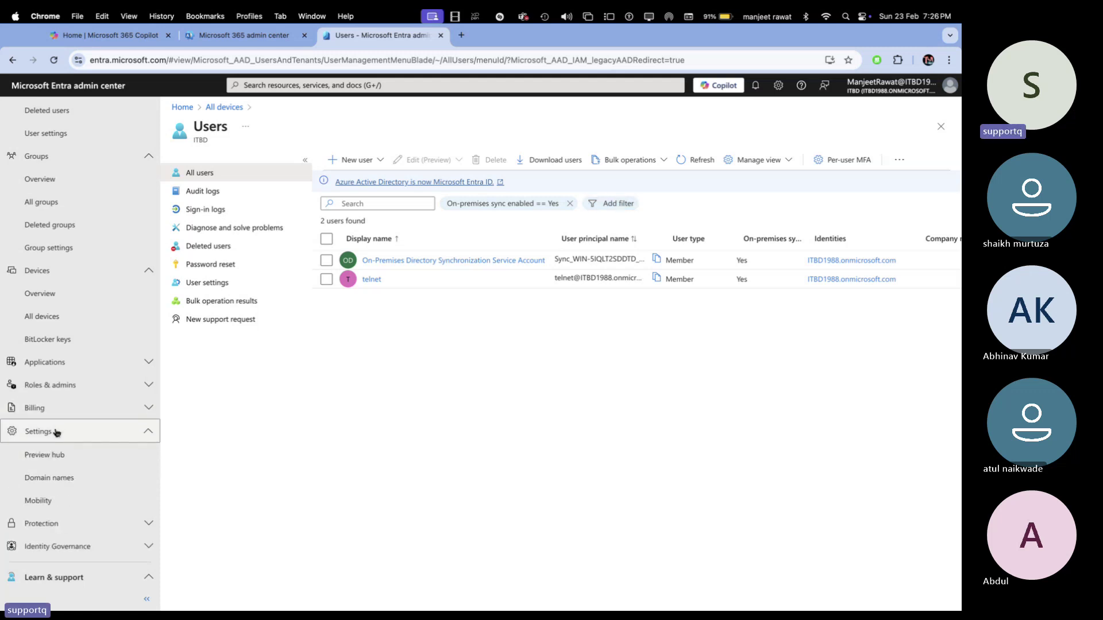
click(43, 487)
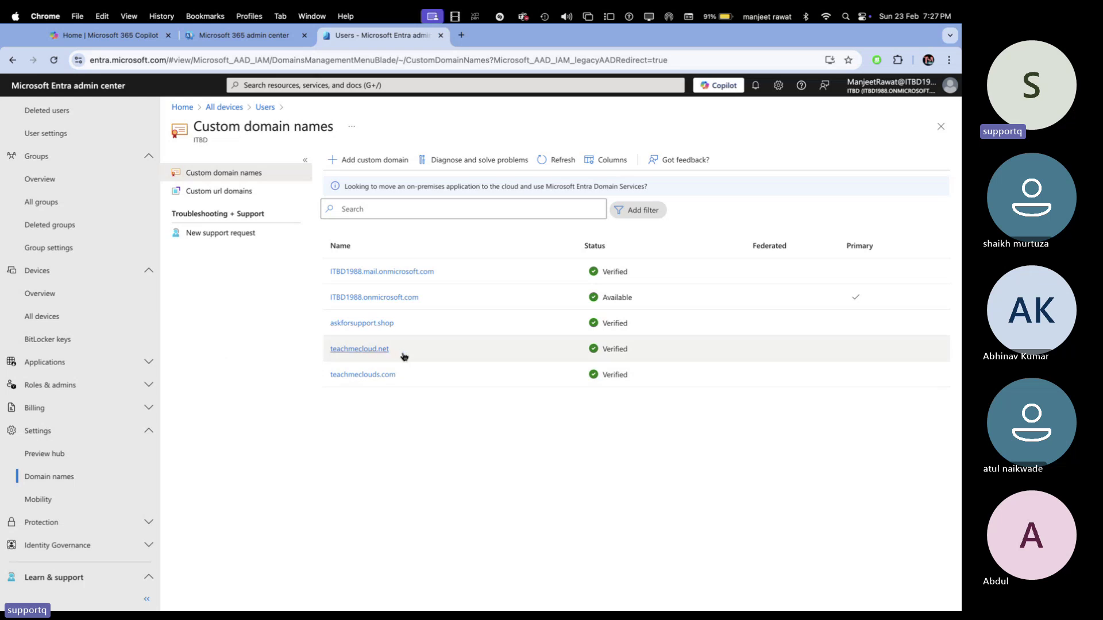
key(ctrl+Right)
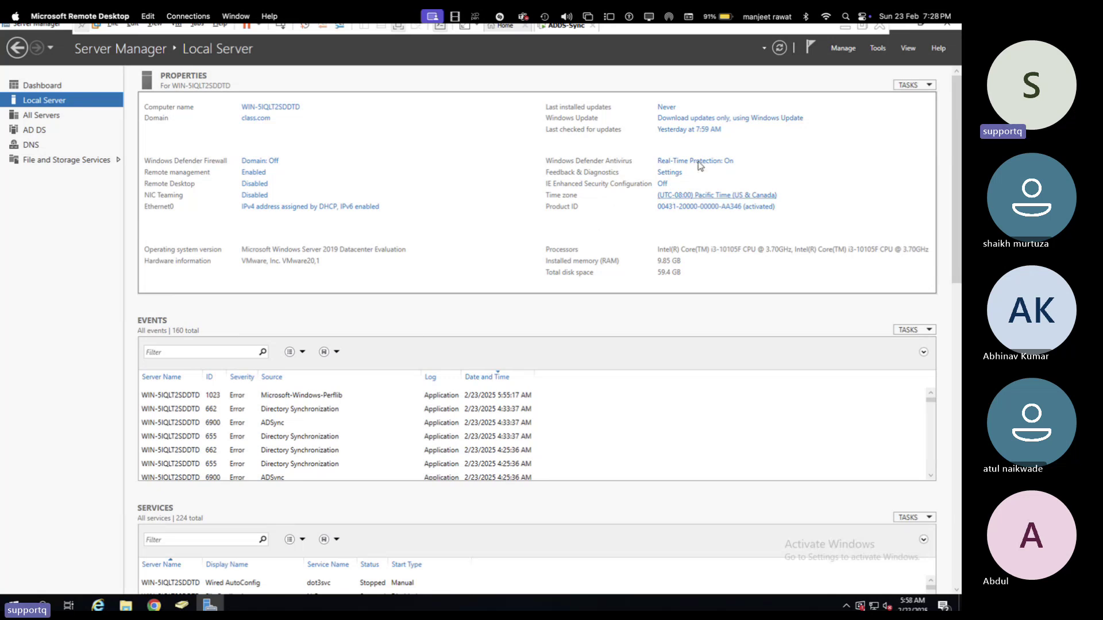
click(878, 49)
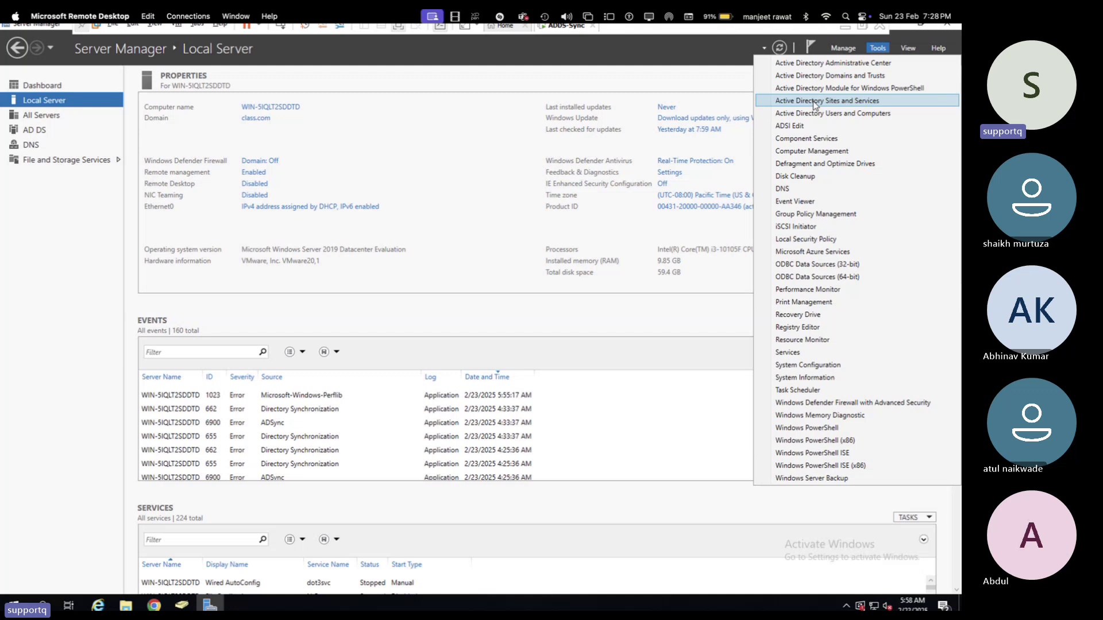
click(815, 102)
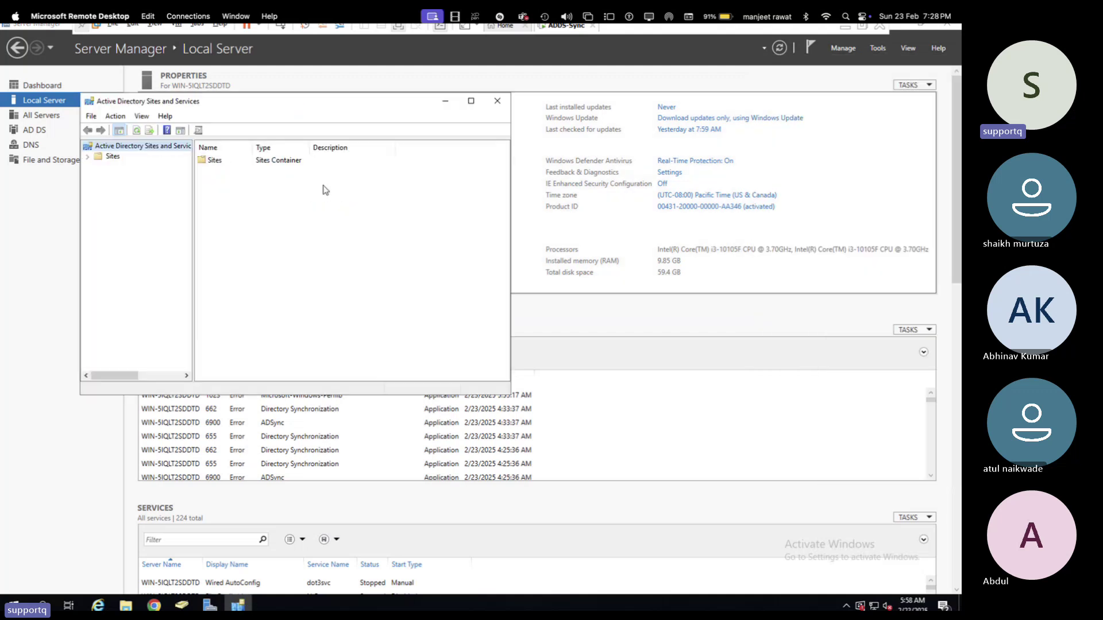
click(470, 101)
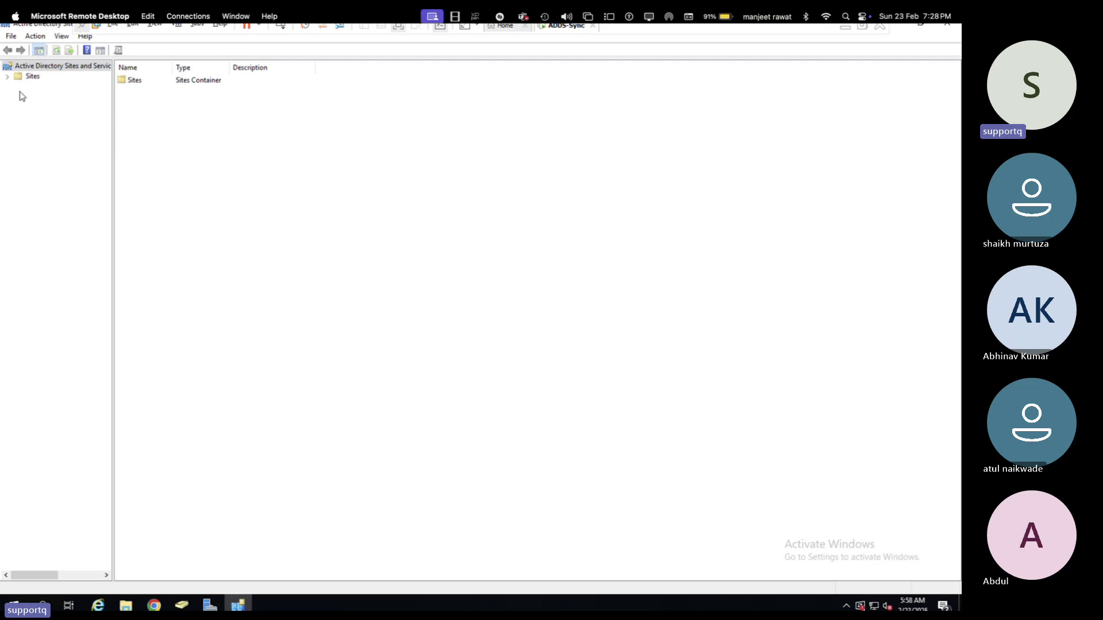
click(7, 76)
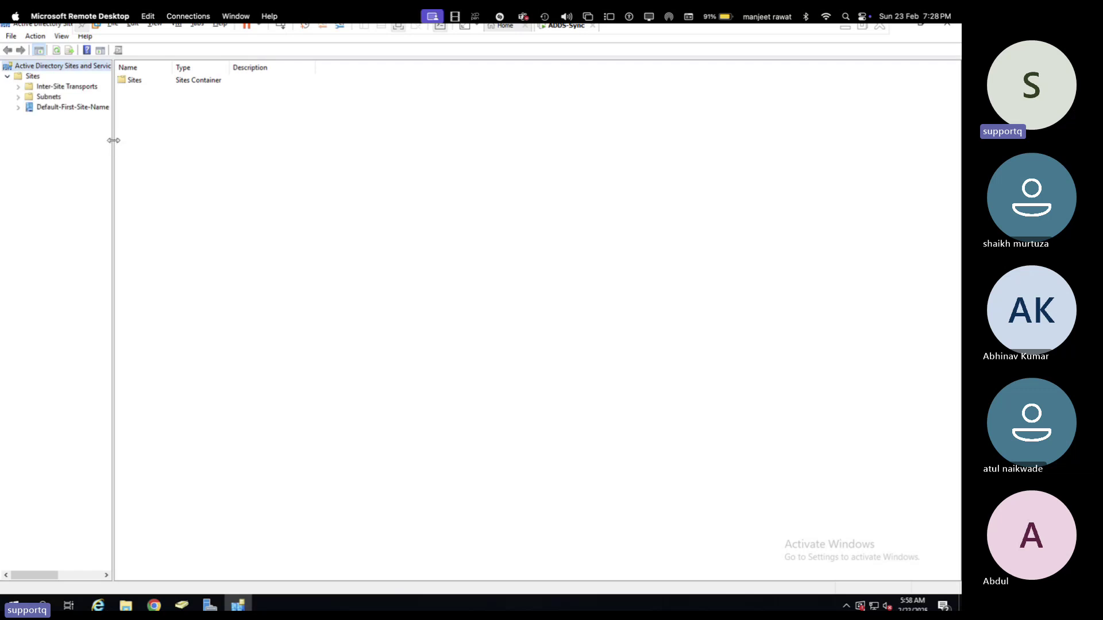
drag(114, 141, 245, 147)
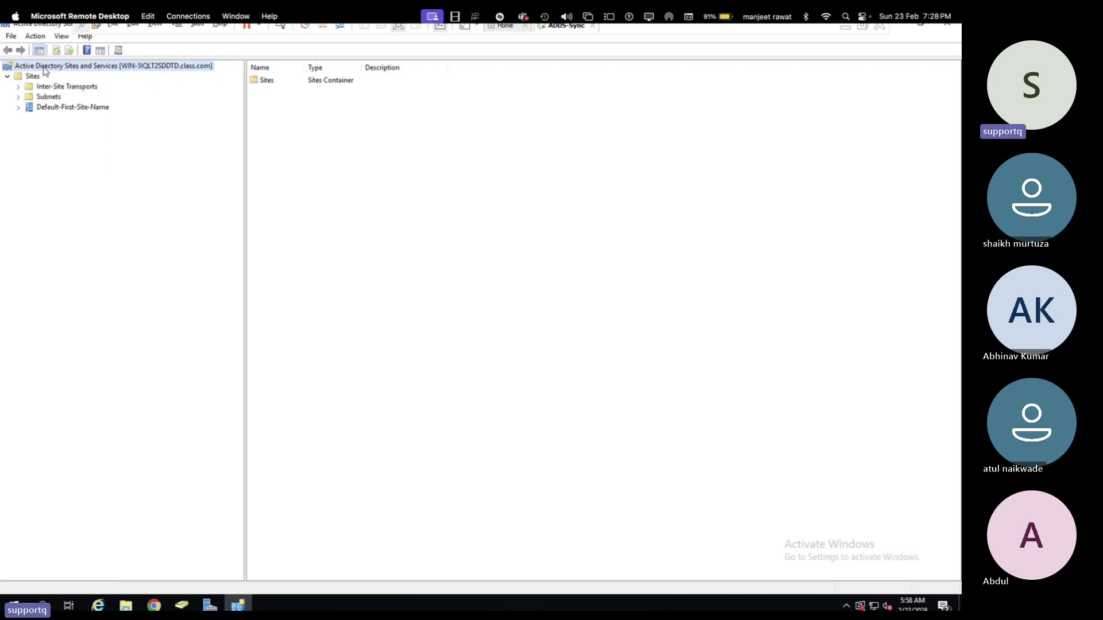
right_click(45, 70)
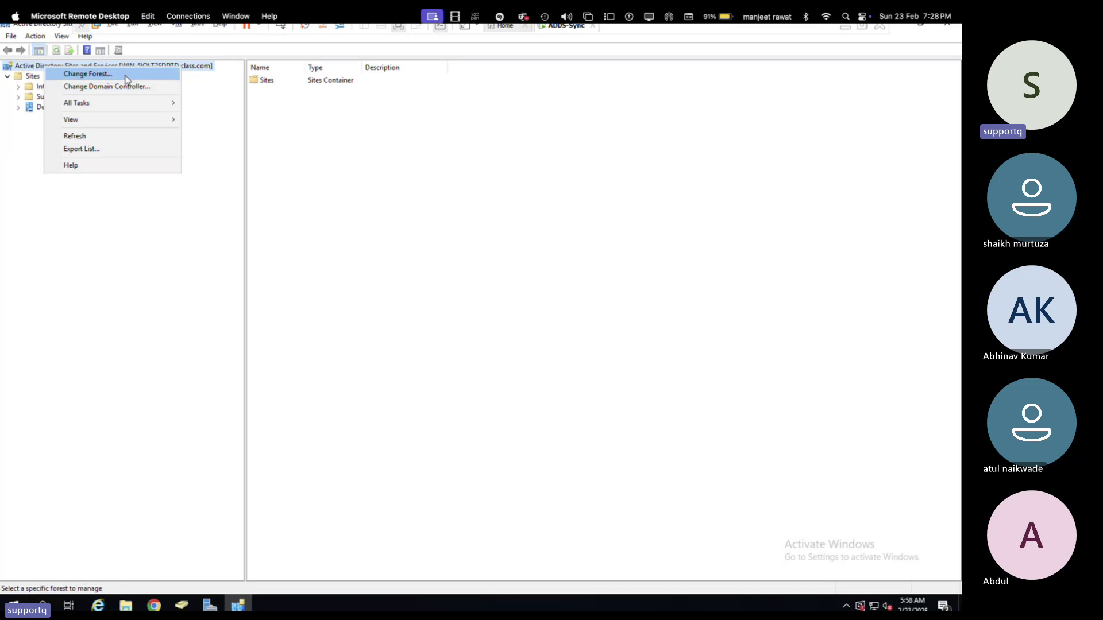
click(74, 241)
click(32, 78)
right_click(31, 82)
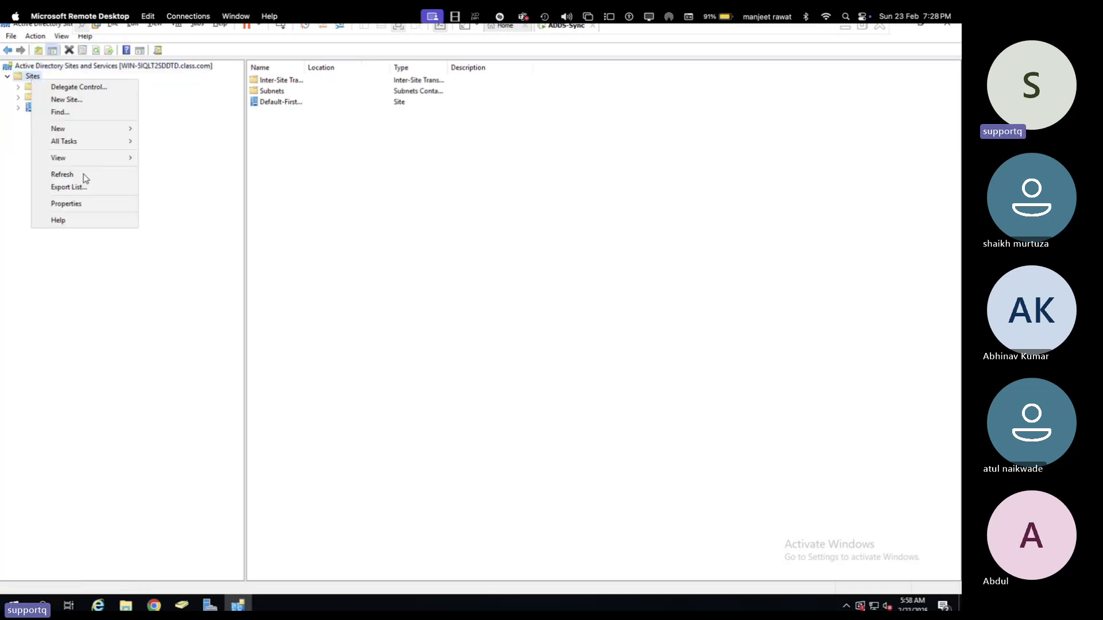
click(81, 205)
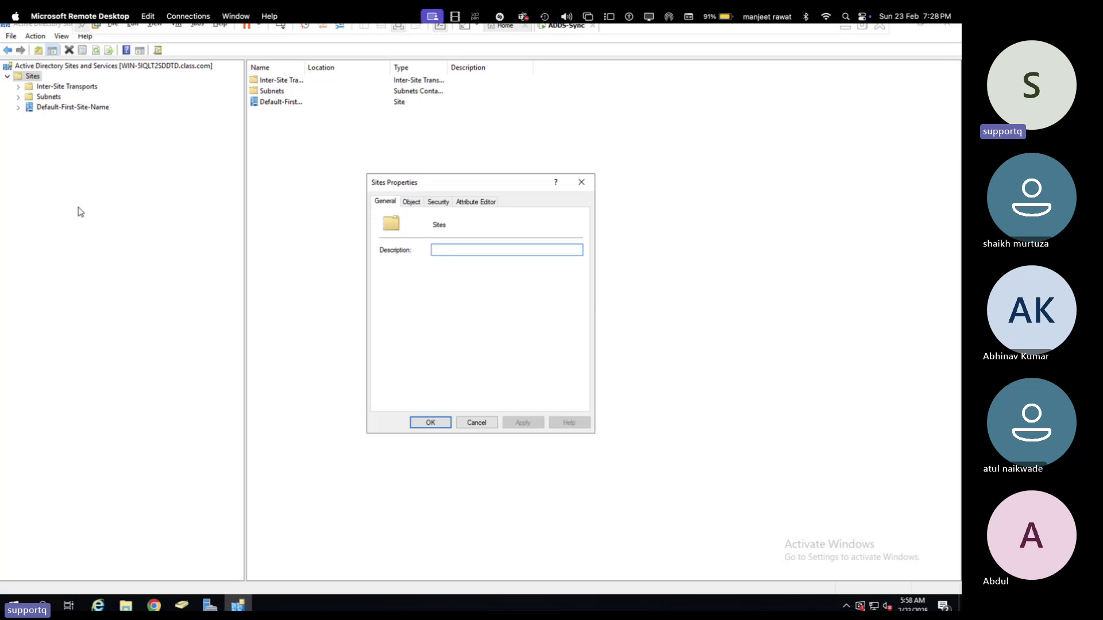
key(Escape)
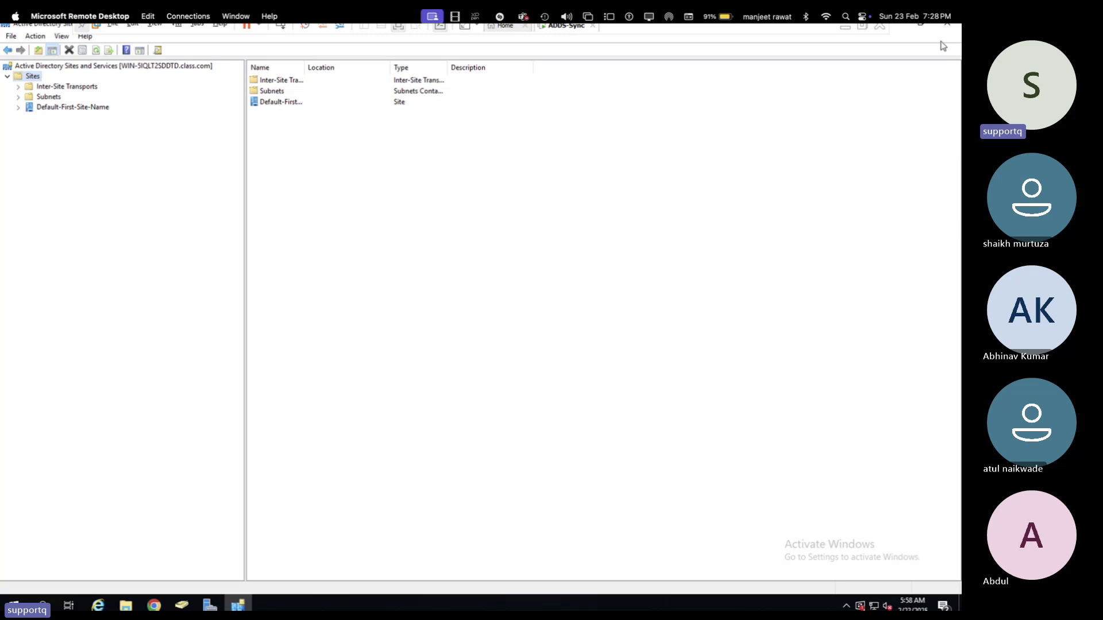
click(948, 31)
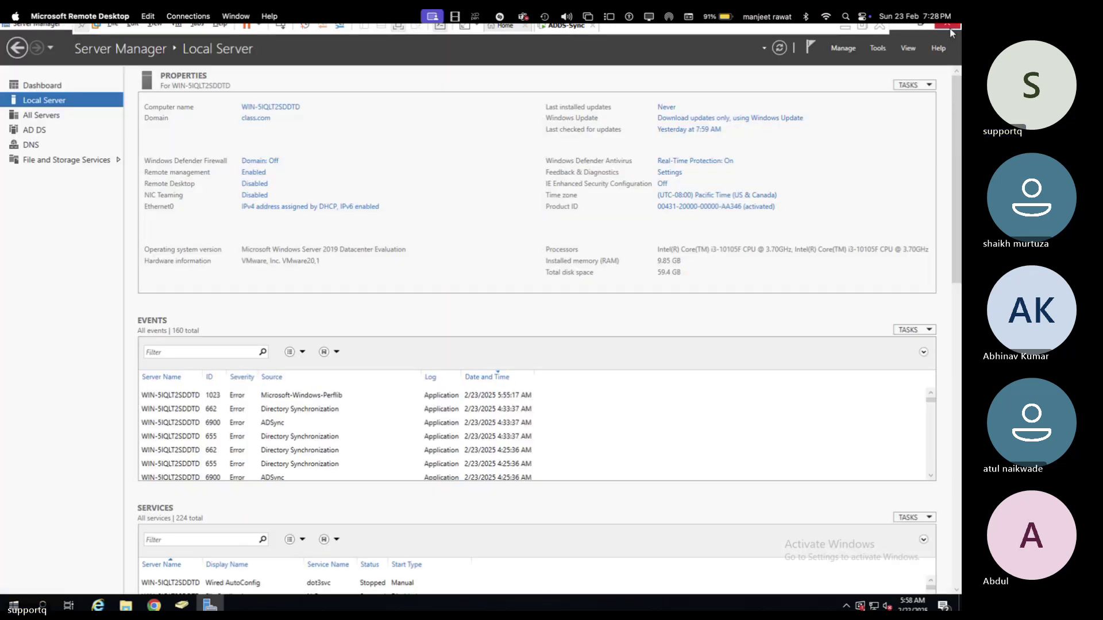
- Open Active Directory Domains and Trusts and check the class.com domain properties
click(878, 47)
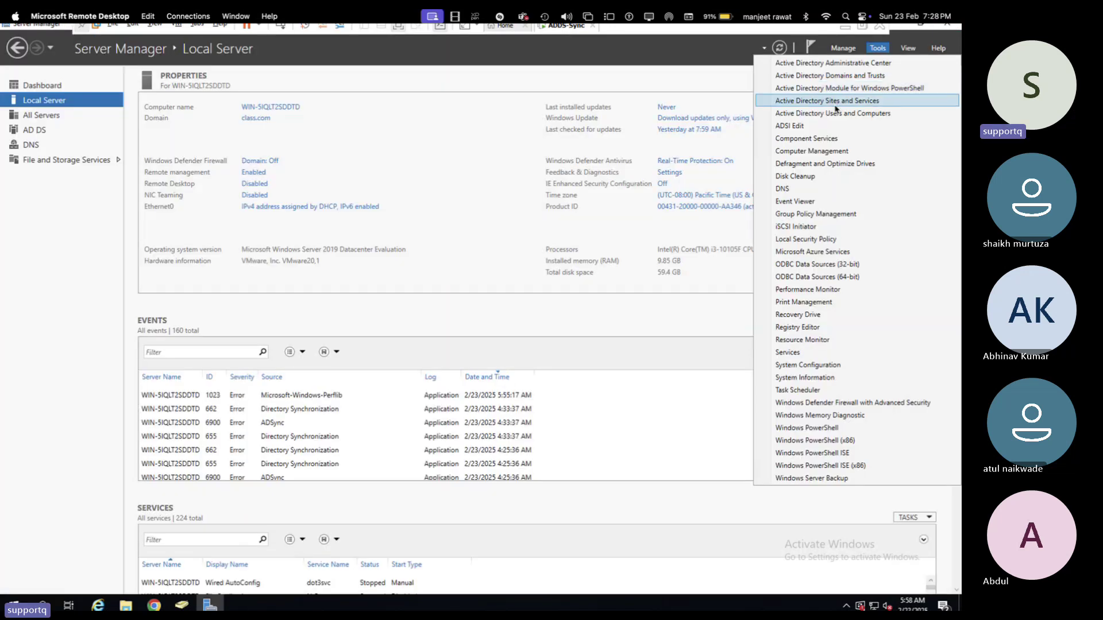
click(832, 75)
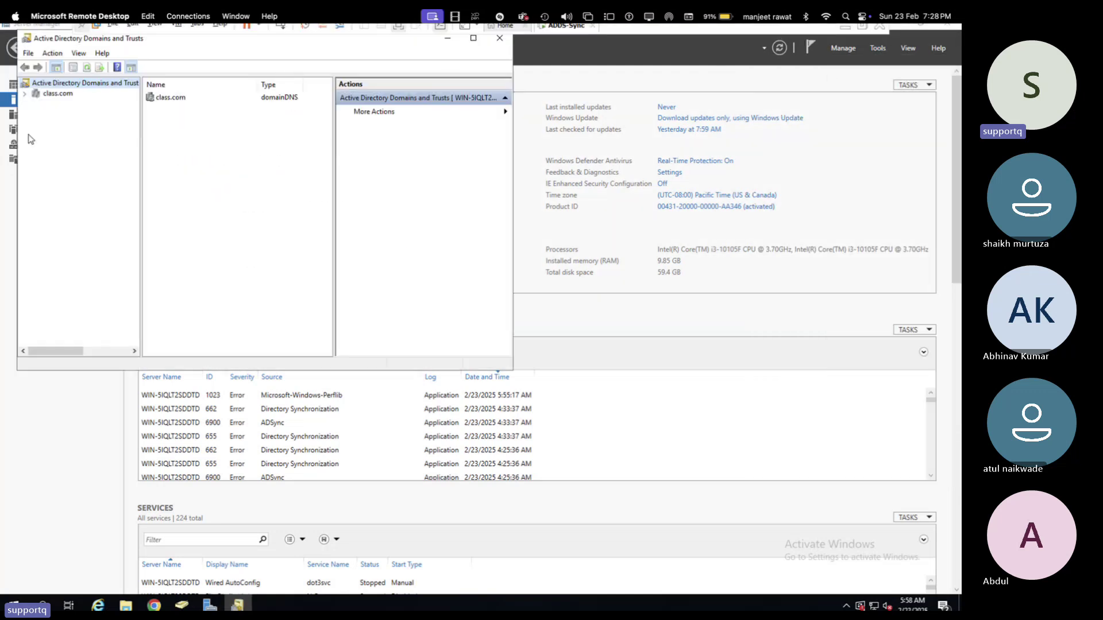
click(51, 95)
right_click(50, 98)
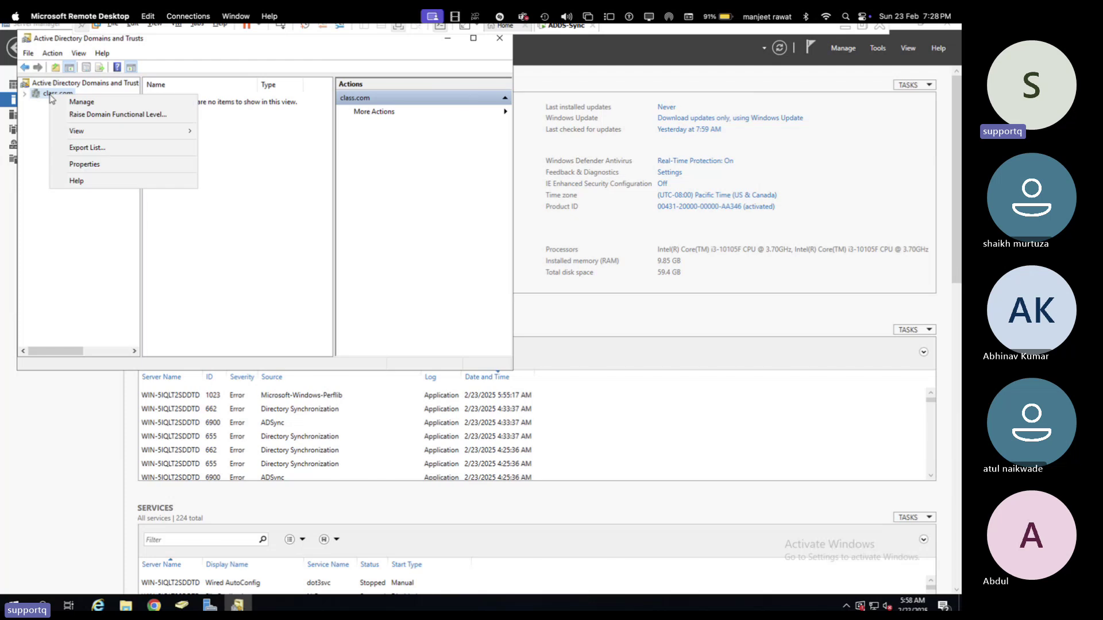
click(88, 165)
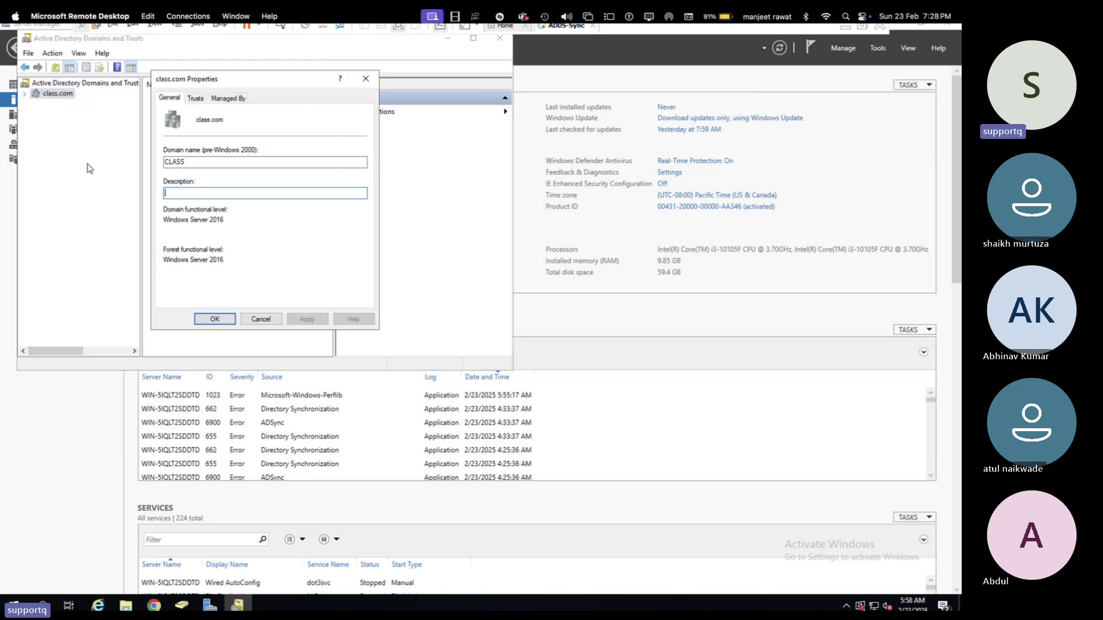
click(367, 82)
- Add teachmecloud.net as an alternative UPN suffix and apply it
click(93, 86)
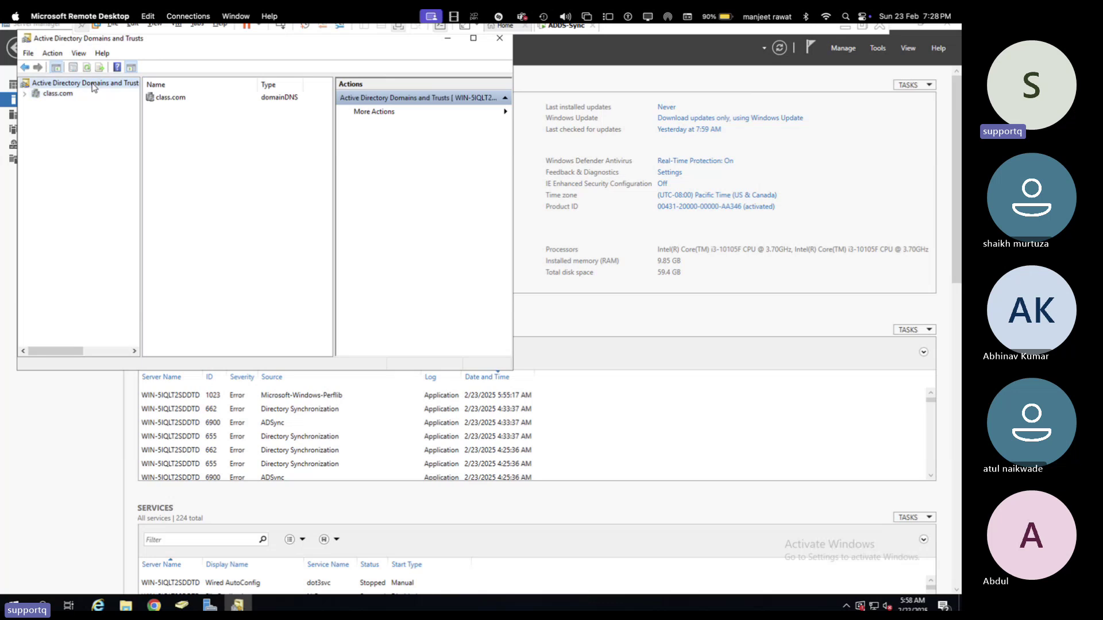
right_click(94, 86)
click(138, 191)
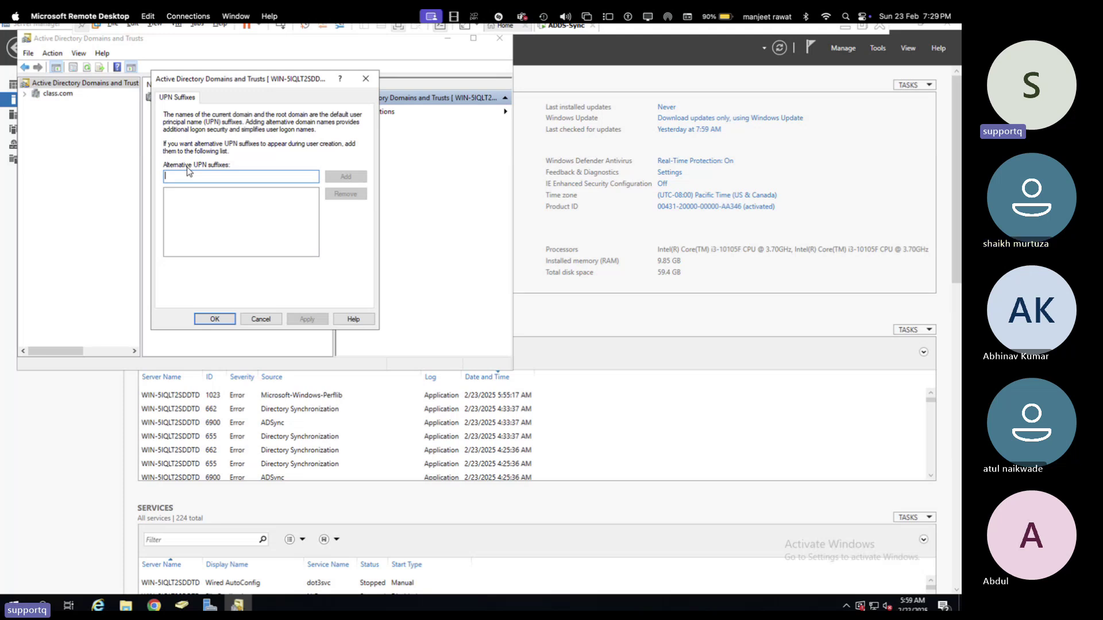
text(teachmecl)
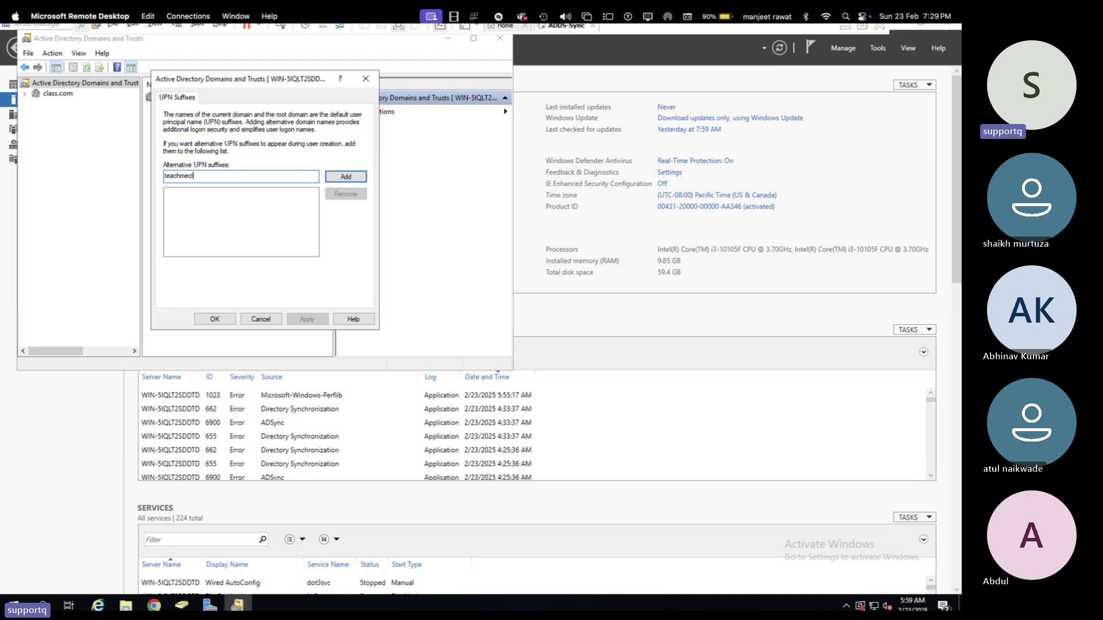
text(oud.net)
click(330, 180)
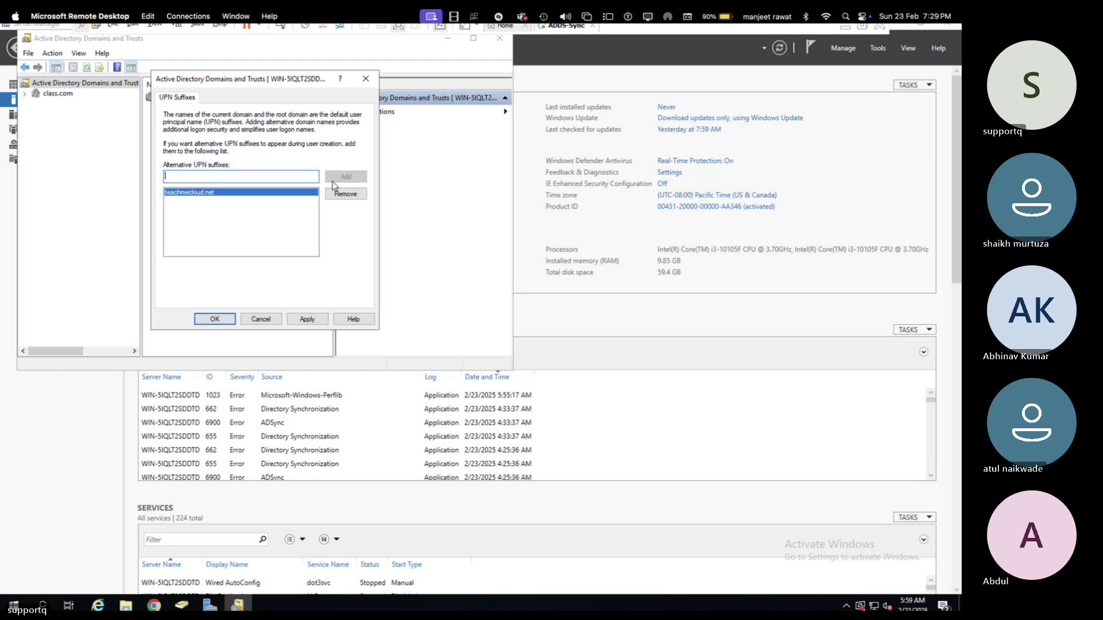
click(307, 320)
click(218, 321)
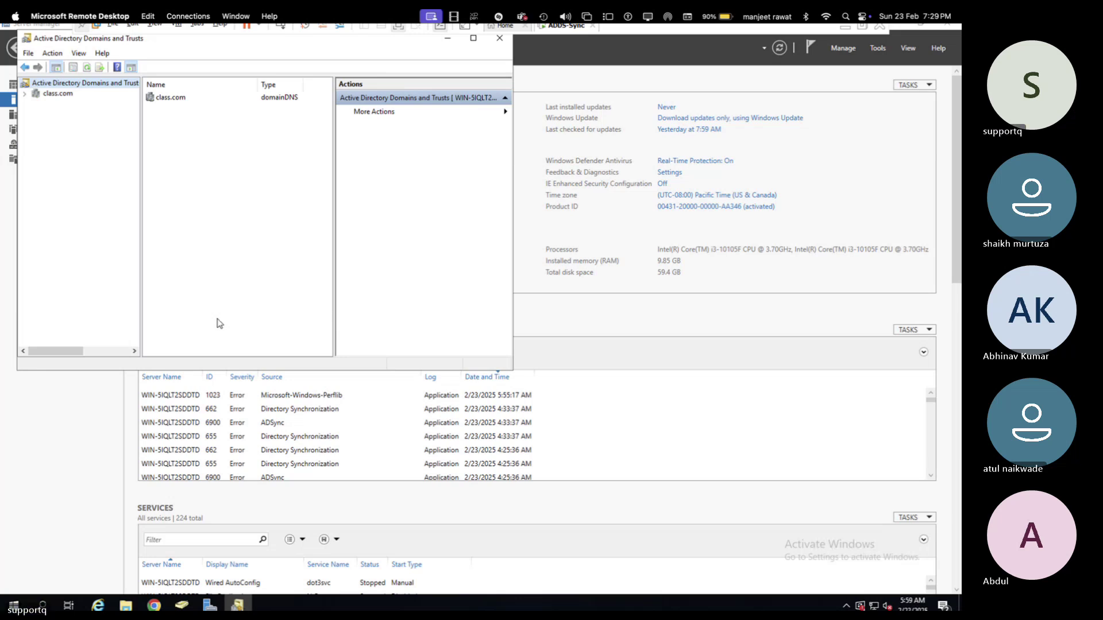
- Close Domains and Trusts and launch Active Directory Users and Computers from Tools
click(499, 39)
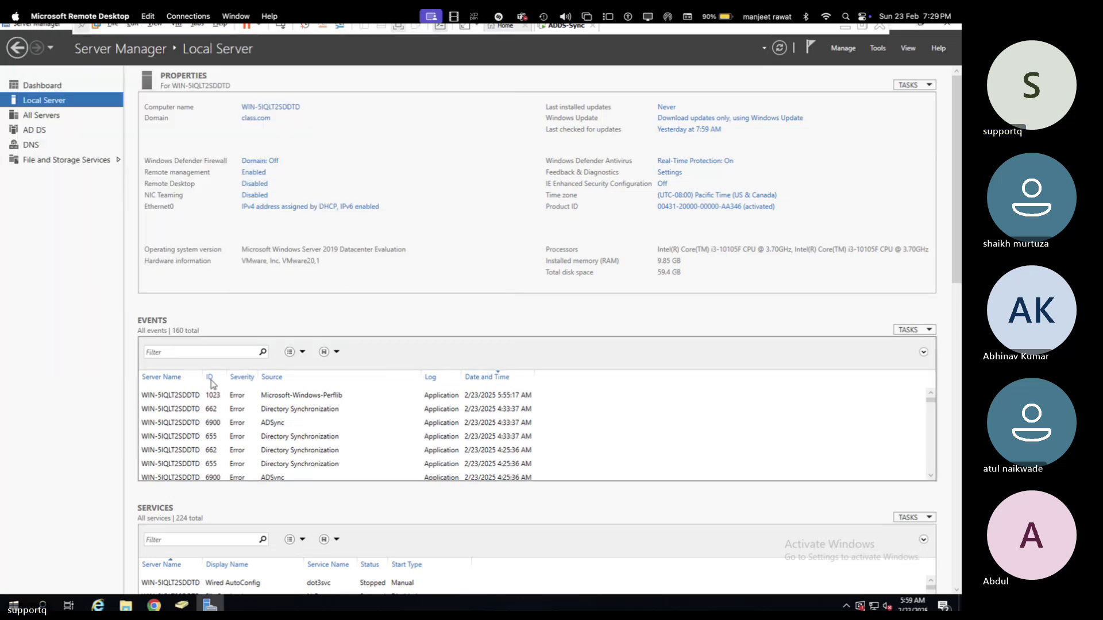
click(875, 49)
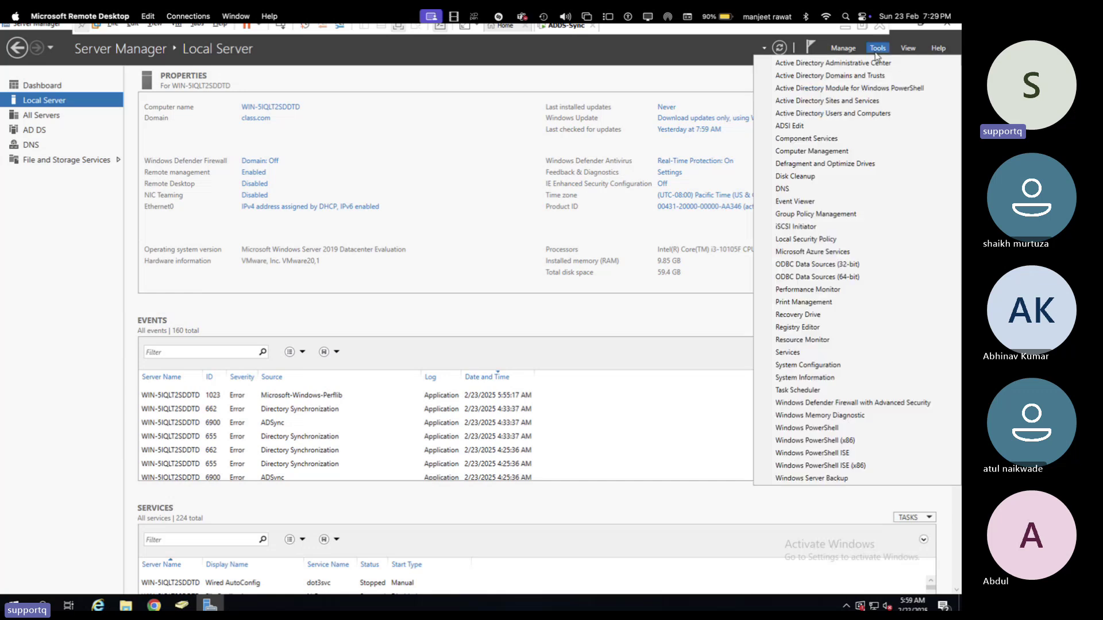
click(825, 114)
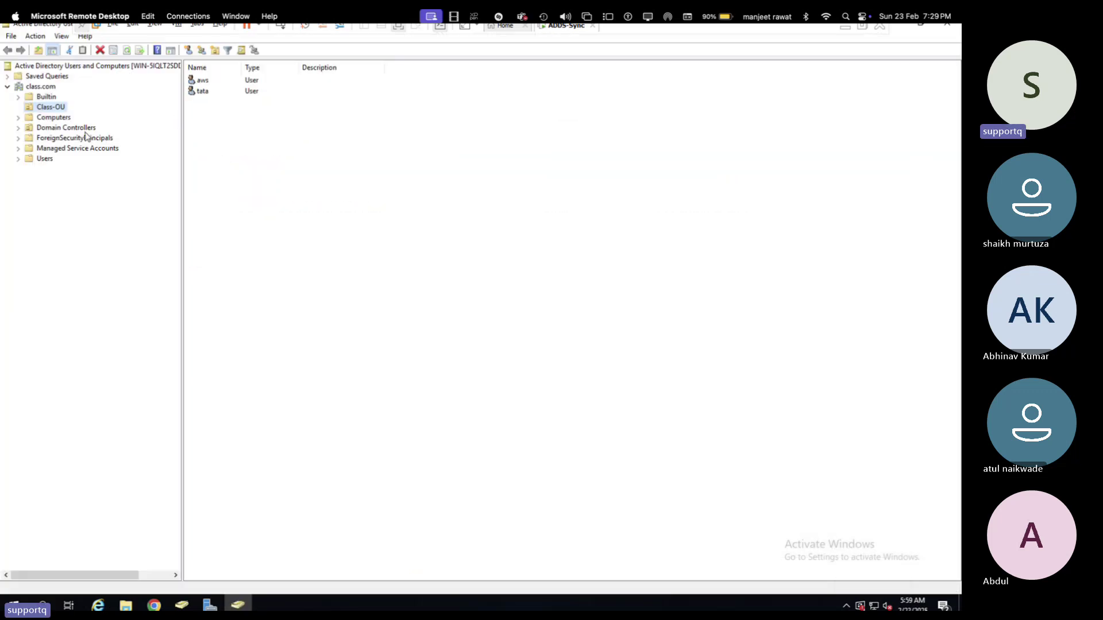
- Move aws and tata from Class-OU into the Users container, then view Users
drag(200, 116, 203, 68)
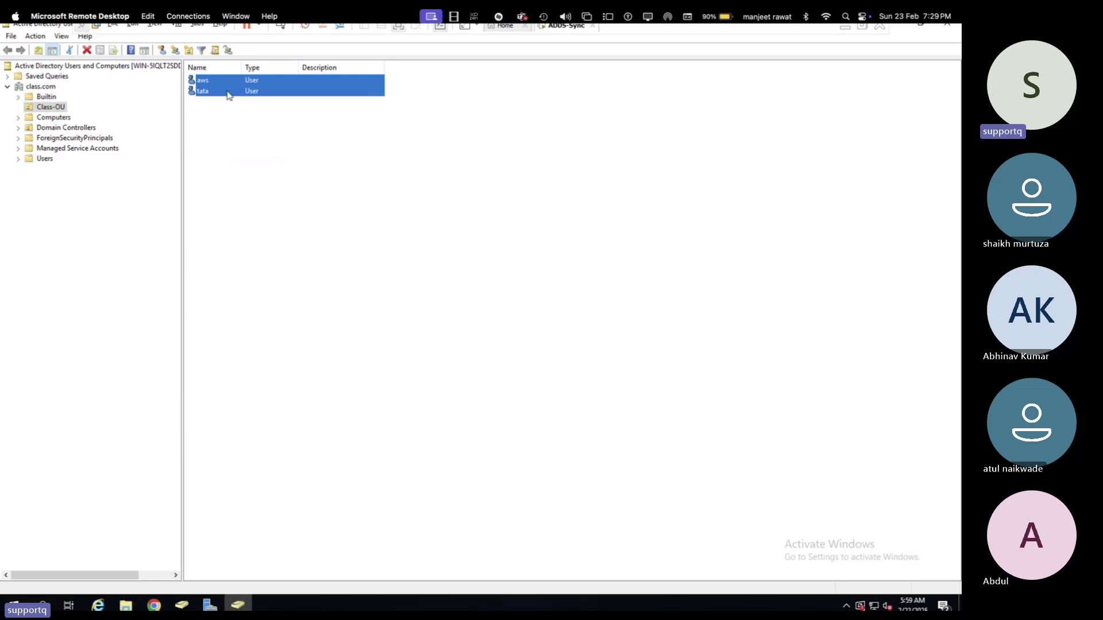
right_click(228, 92)
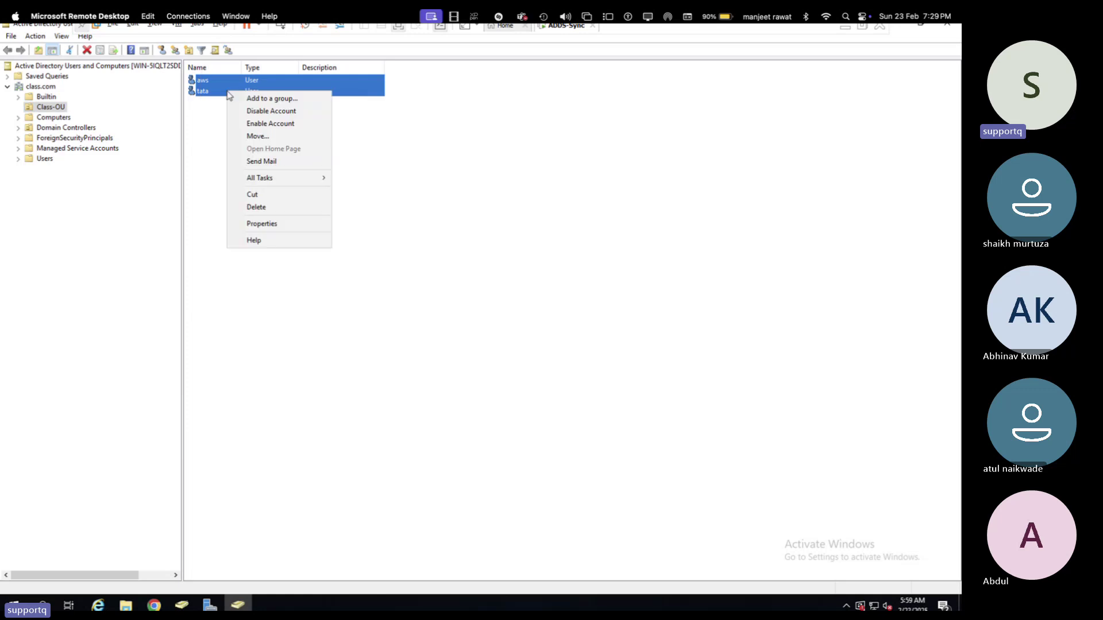
click(268, 138)
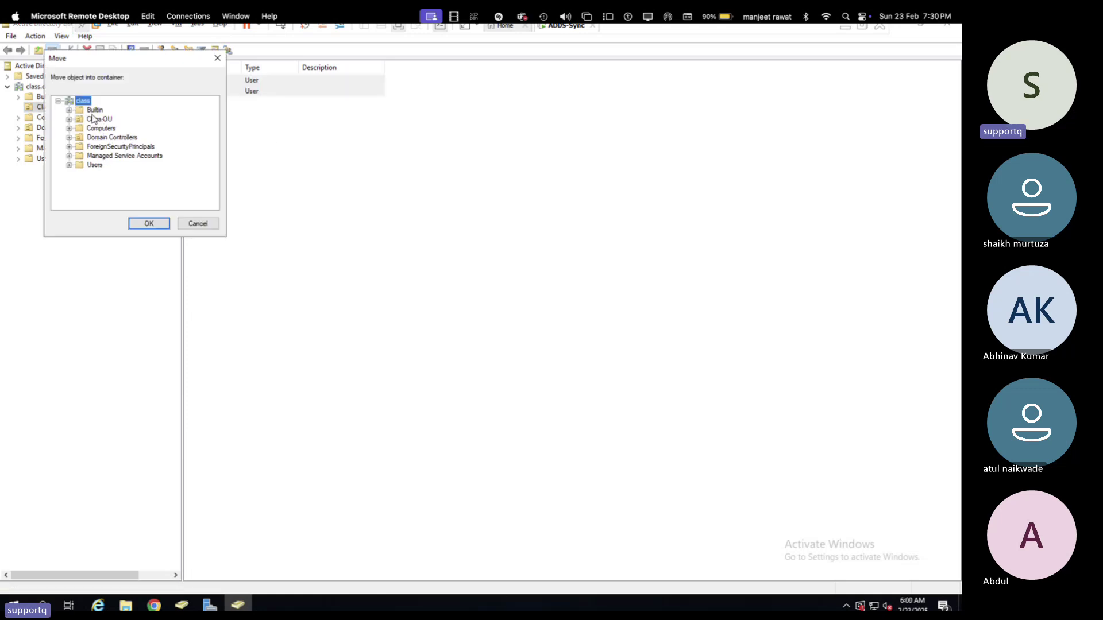
click(94, 165)
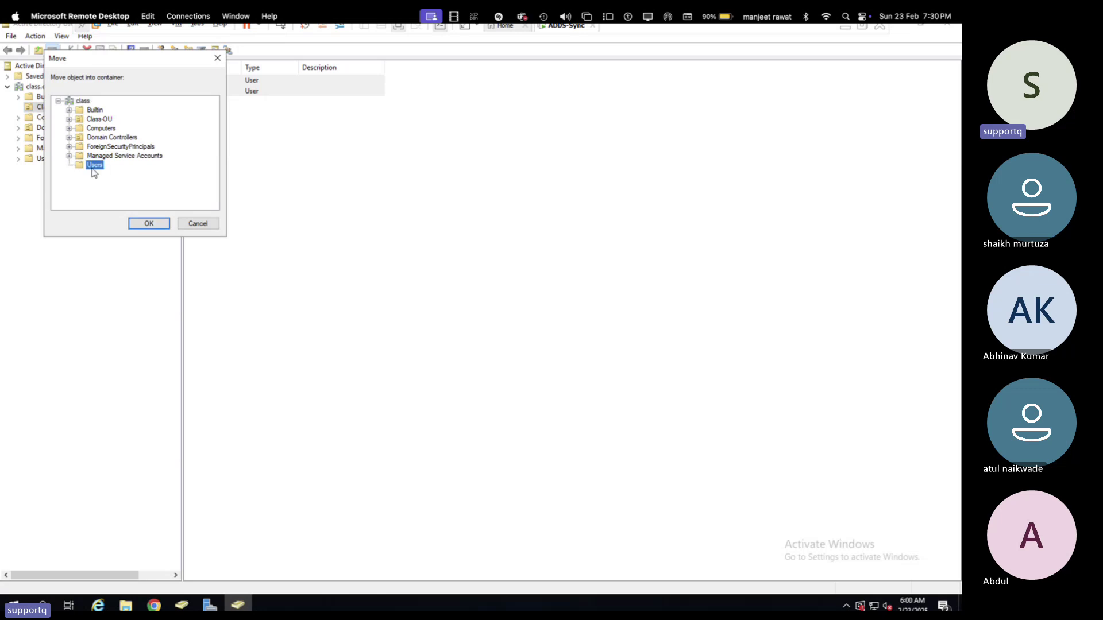
click(149, 224)
click(45, 160)
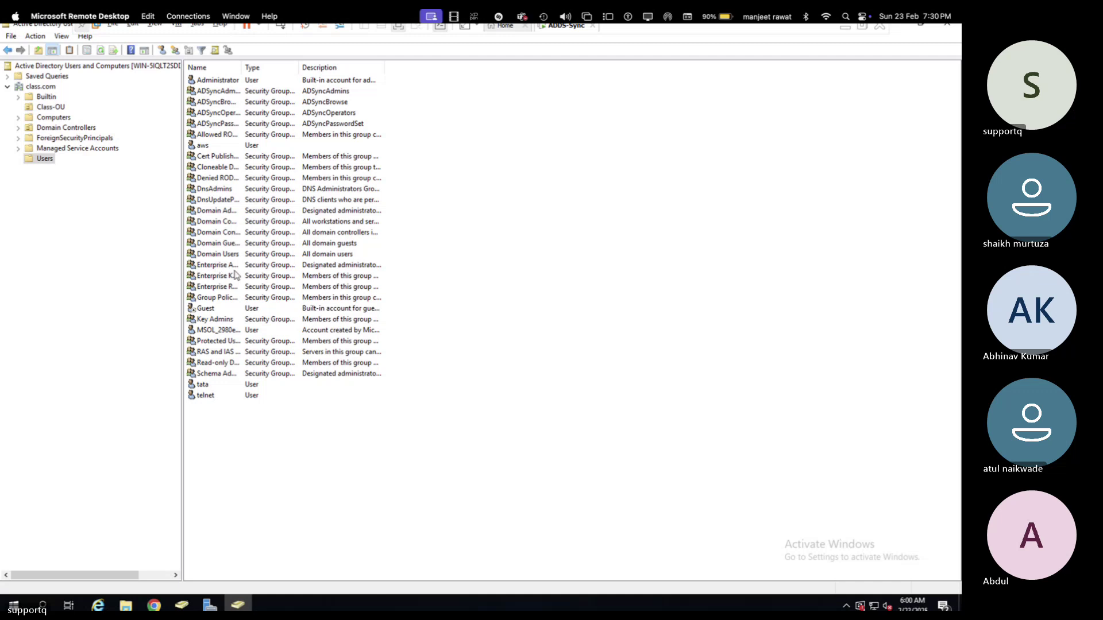
drag(220, 424, 209, 385)
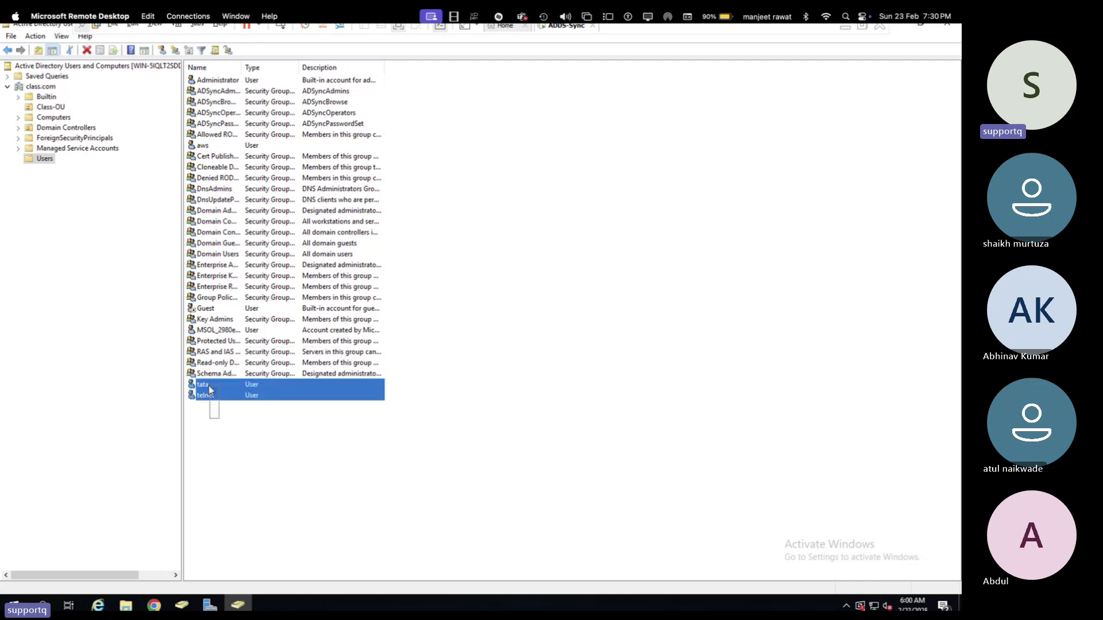
right_click(202, 400)
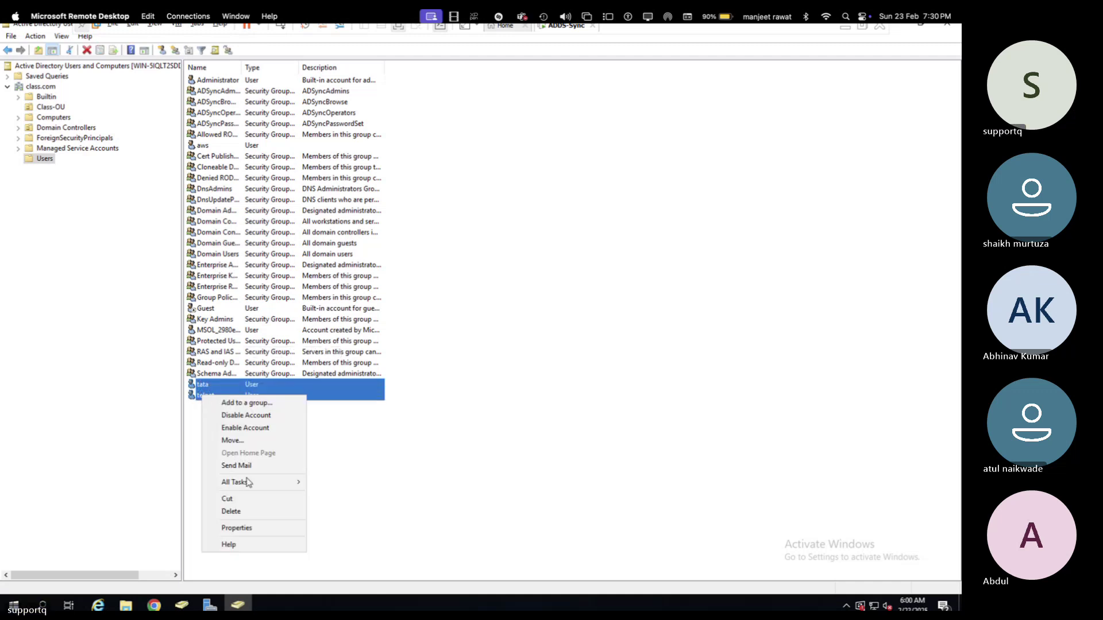
click(244, 528)
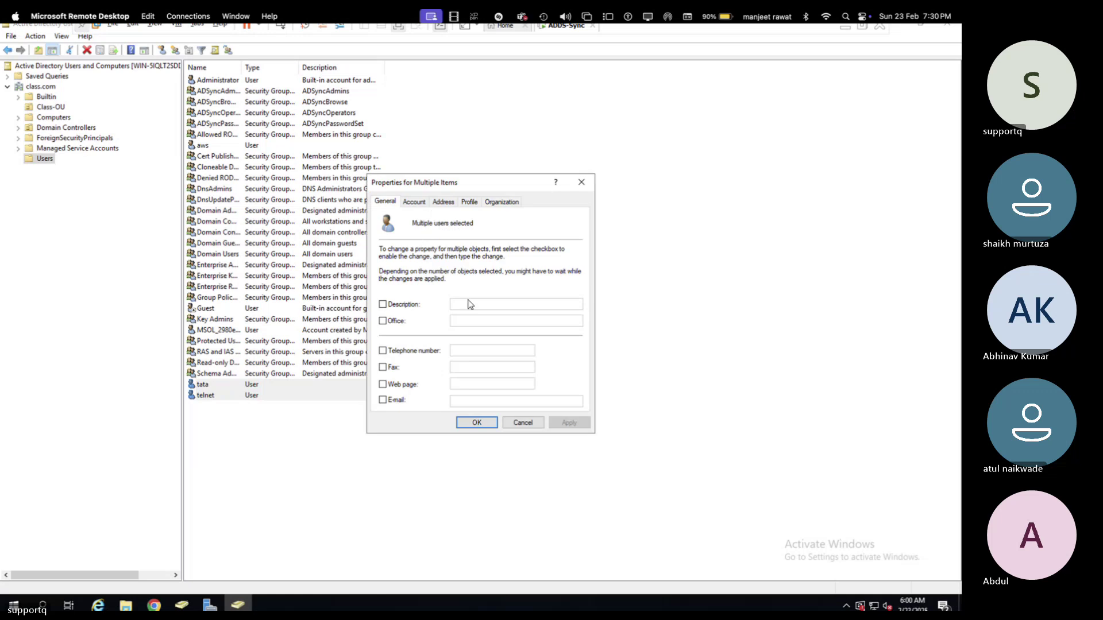
click(414, 201)
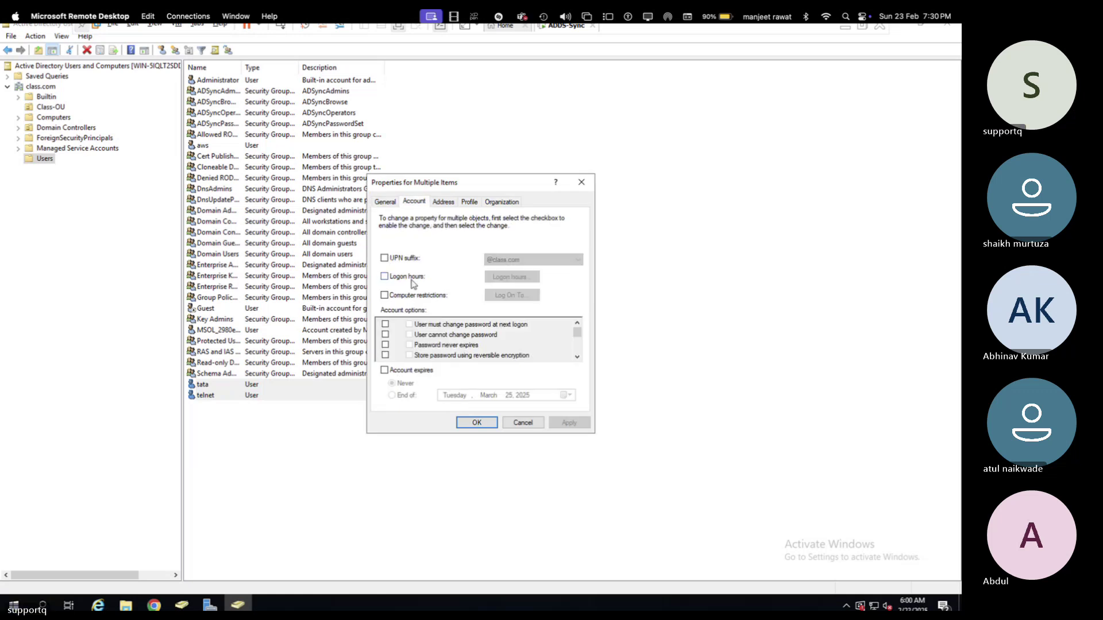
click(384, 258)
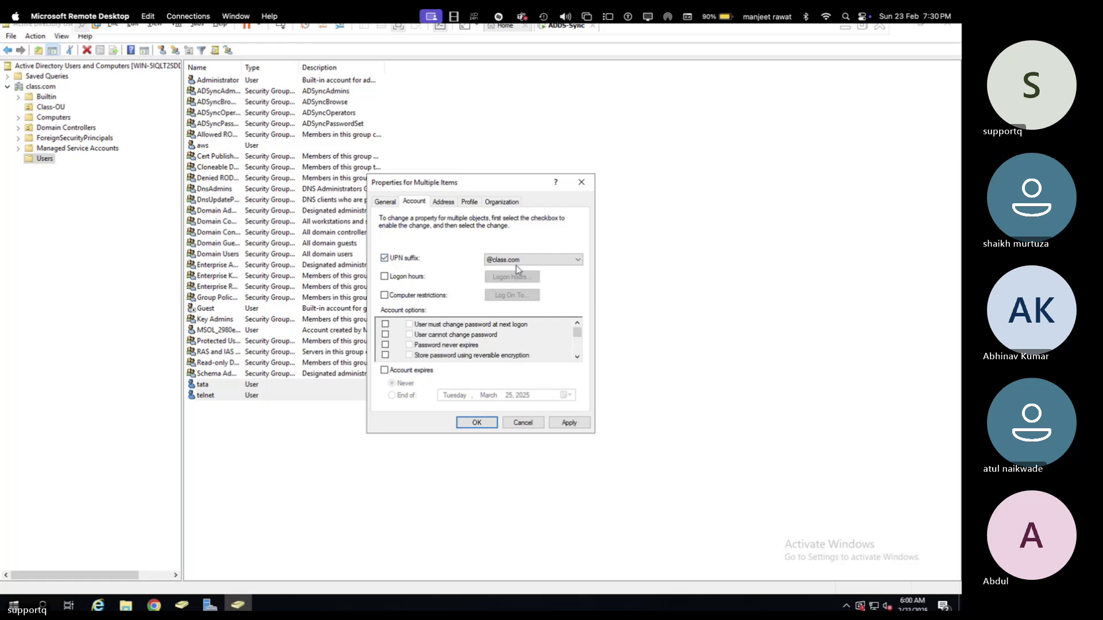
click(516, 262)
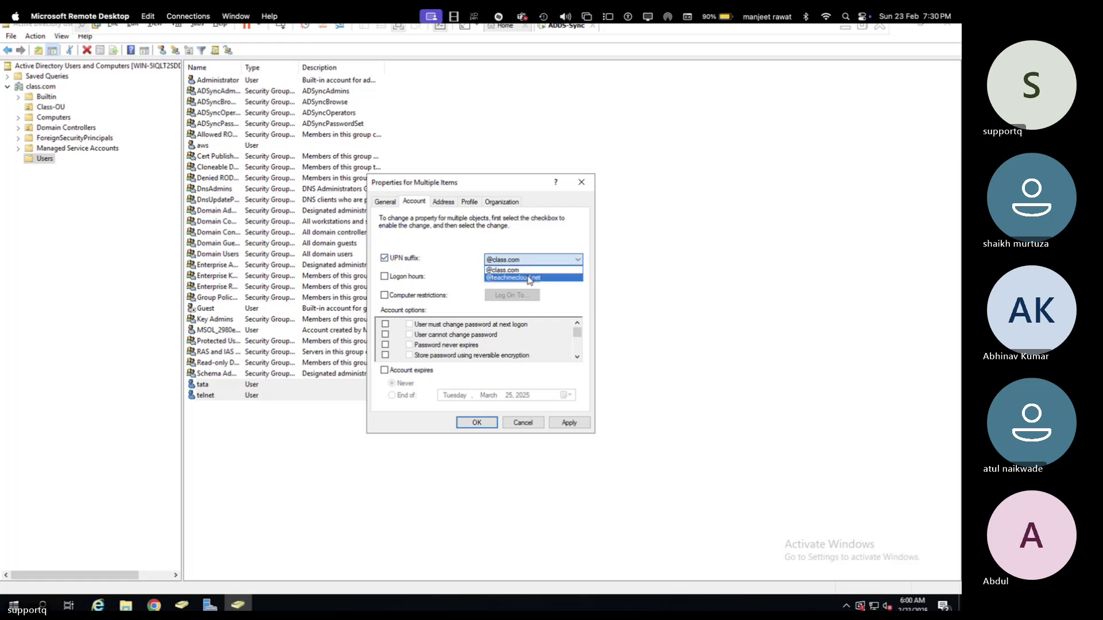
click(529, 278)
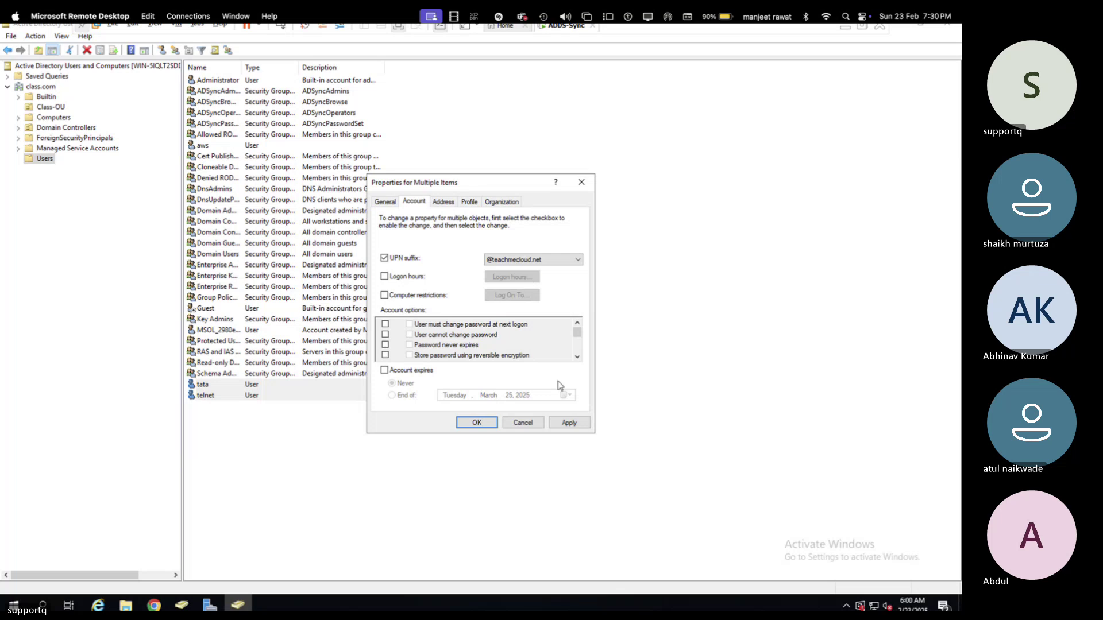
click(571, 425)
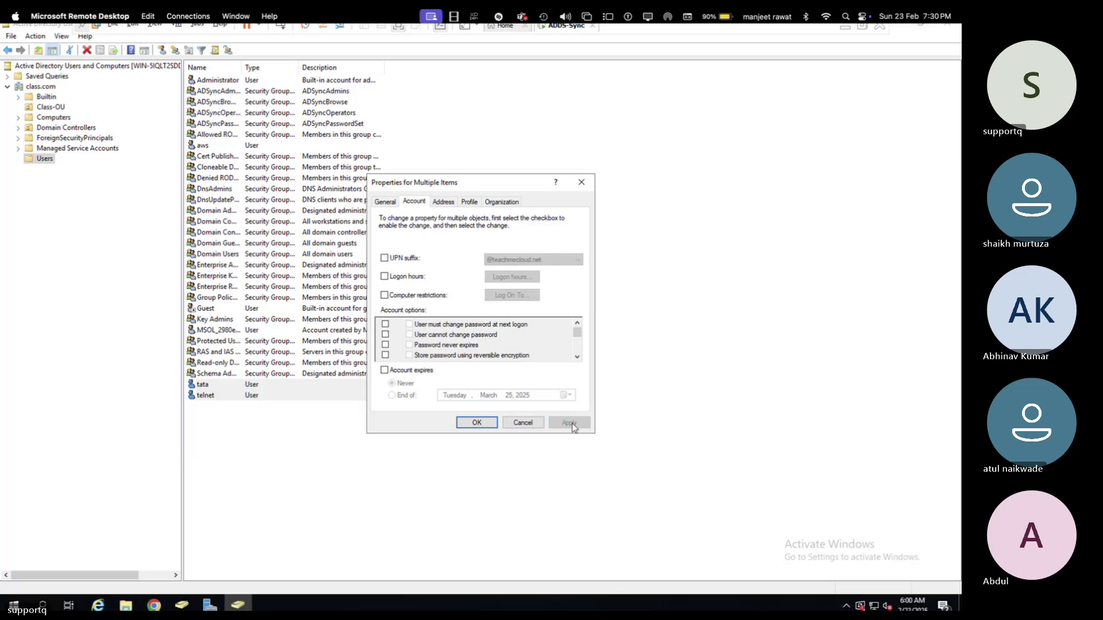
click(484, 425)
click(216, 145)
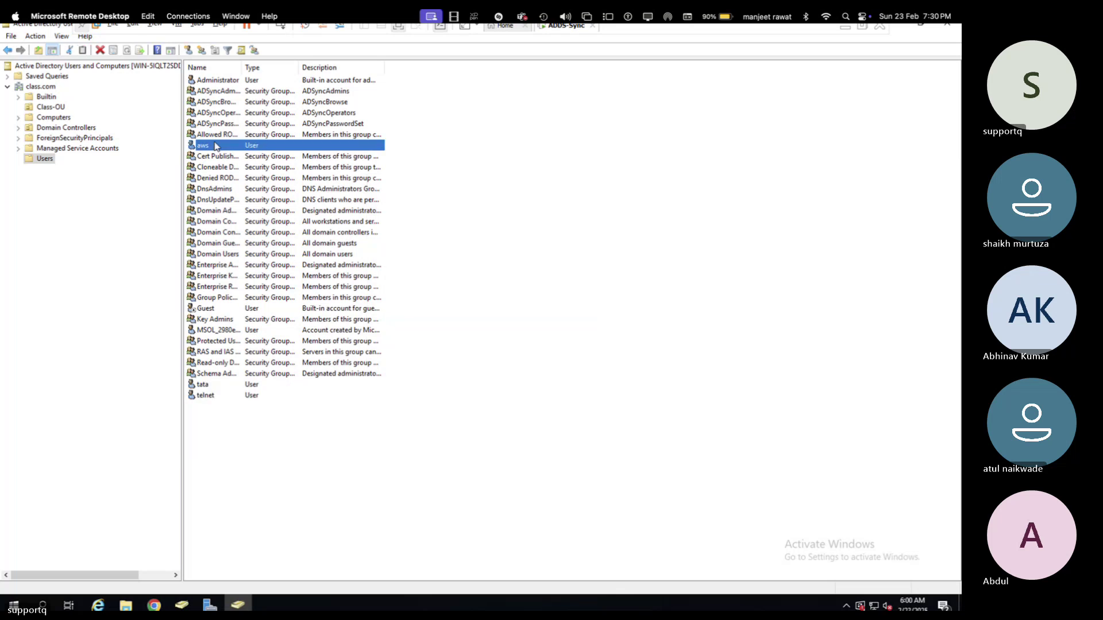
right_click(216, 146)
click(276, 298)
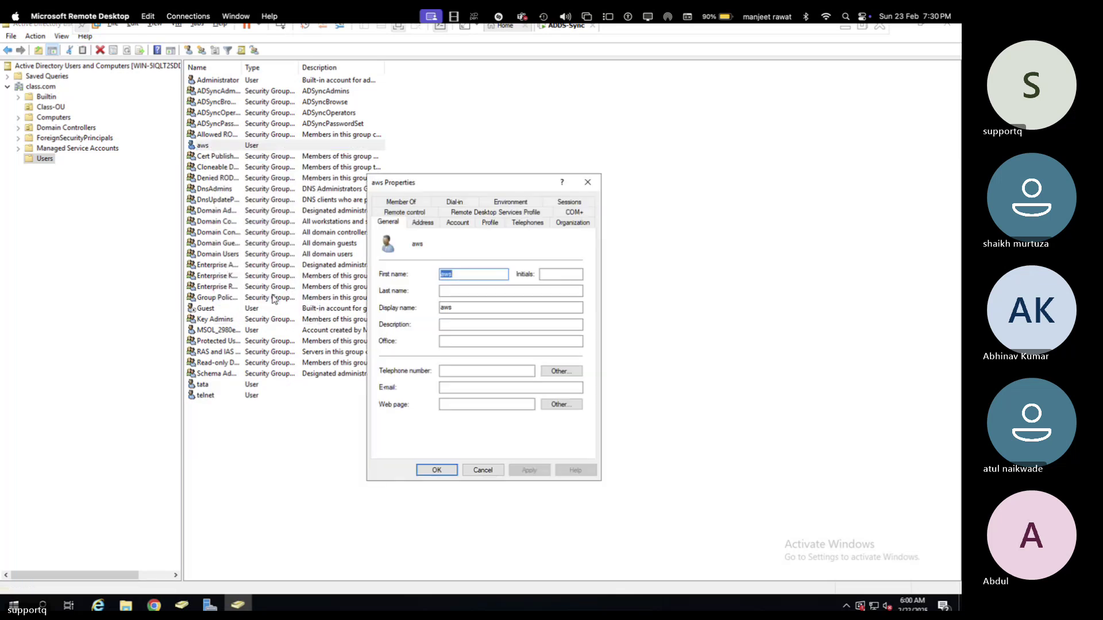
click(458, 223)
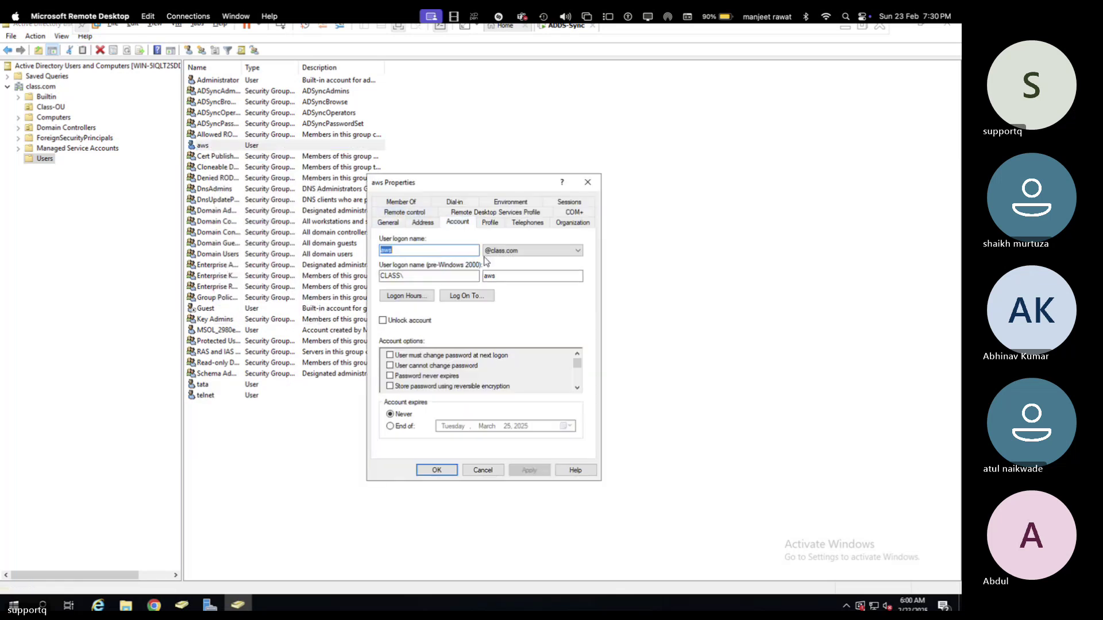
click(501, 259)
click(514, 271)
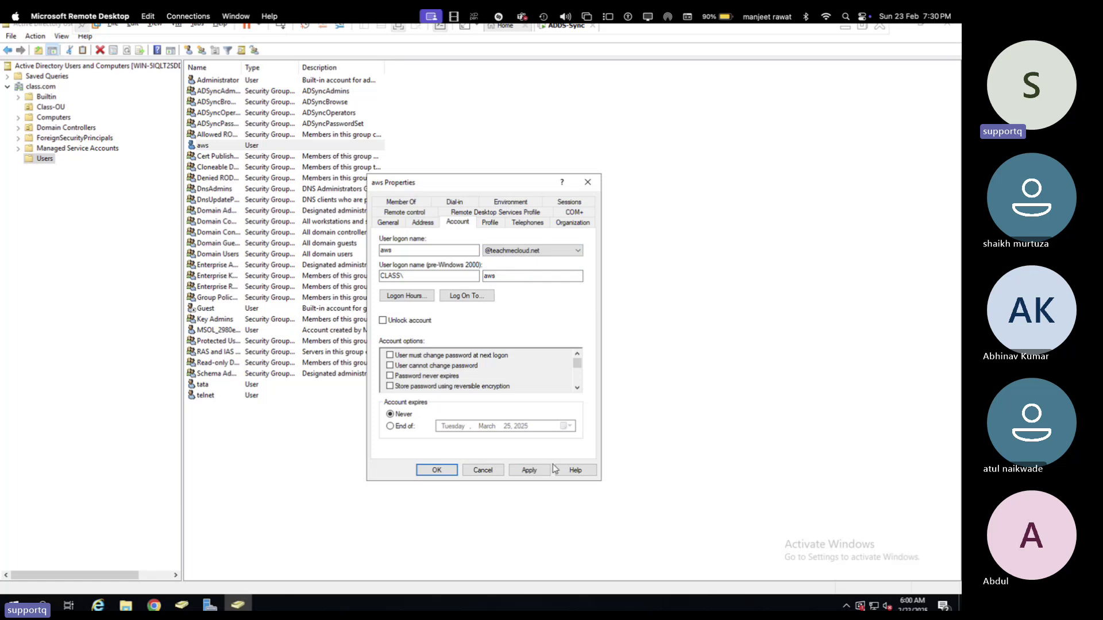
click(529, 470)
click(435, 469)
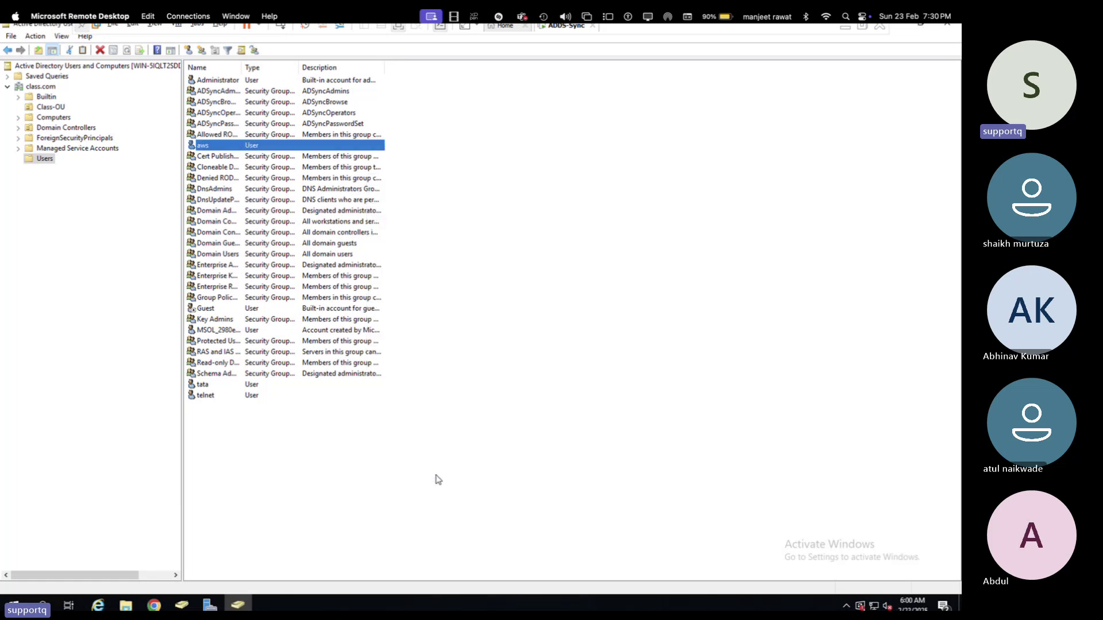
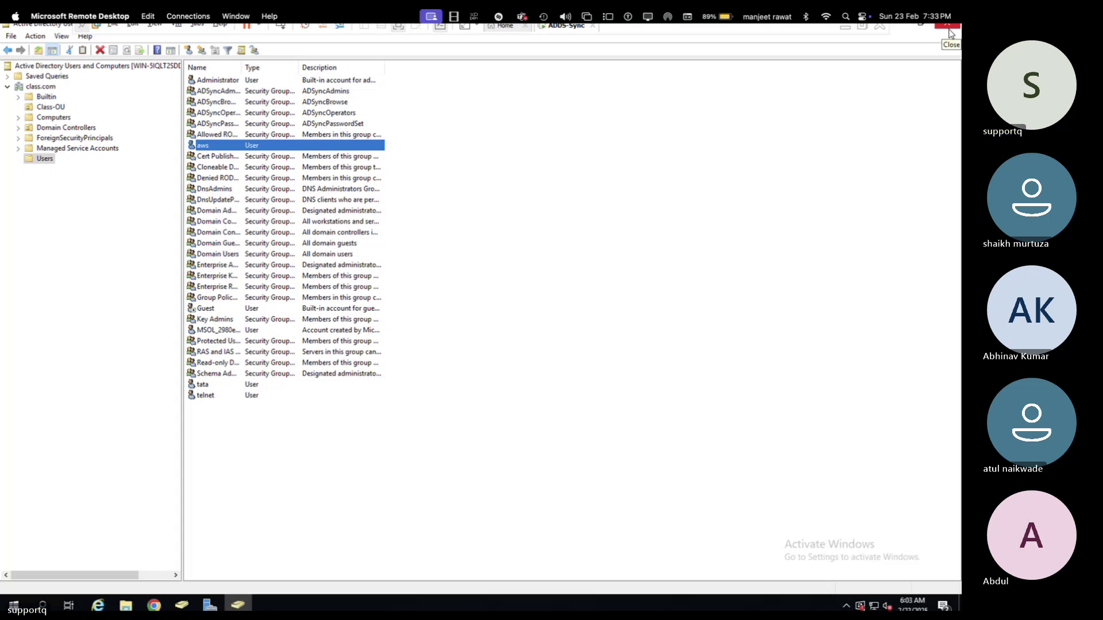
- Close ADUC and Server Manager, relaunch Azure AD Connect and choose Customize synchronization options
click(948, 28)
click(948, 28)
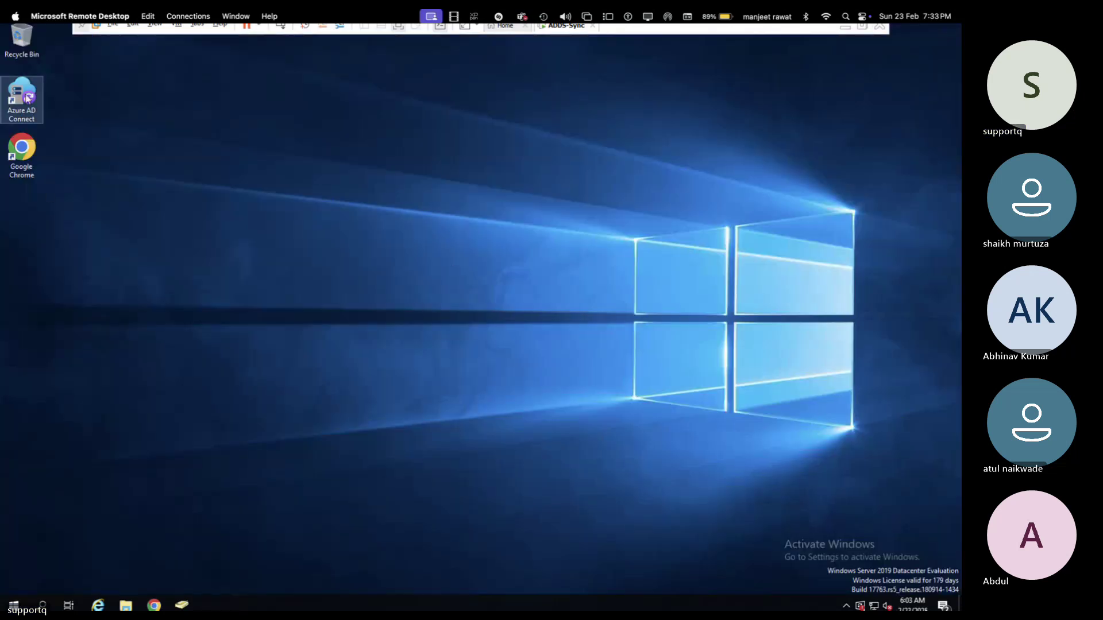
double_click(27, 98)
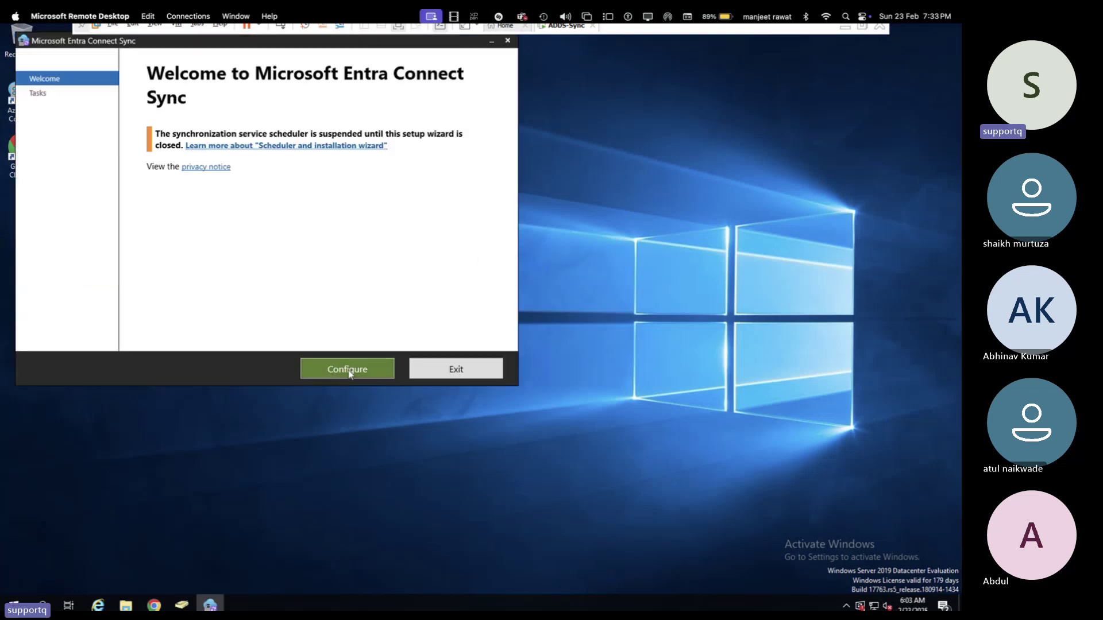
click(347, 368)
click(248, 174)
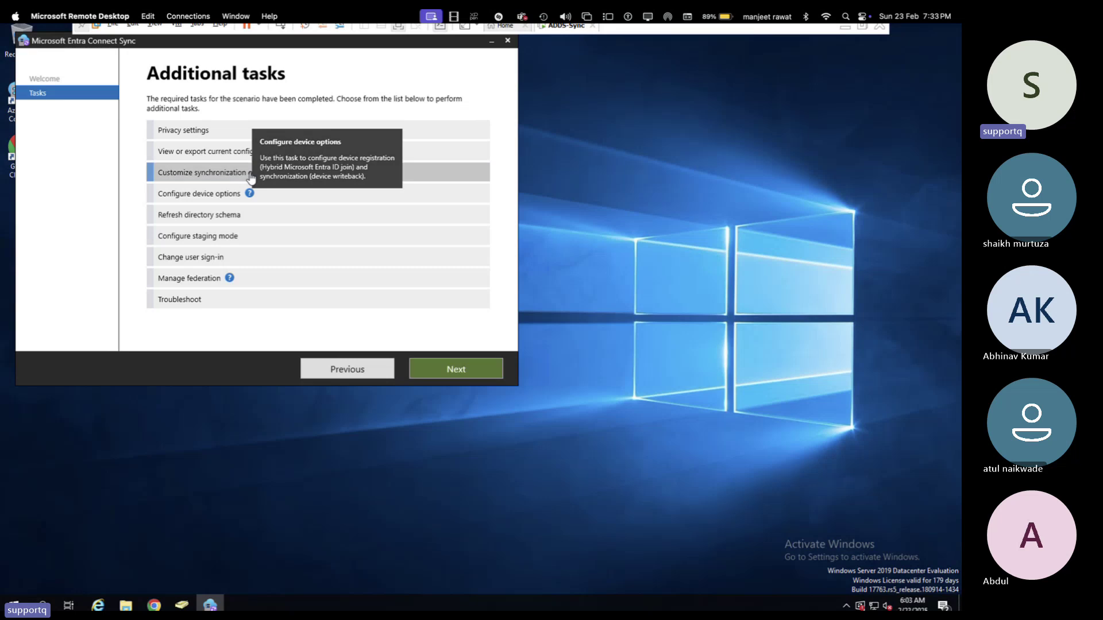
- Sign in to Entra ID as the administrator account, re-entering the password after the error
click(446, 374)
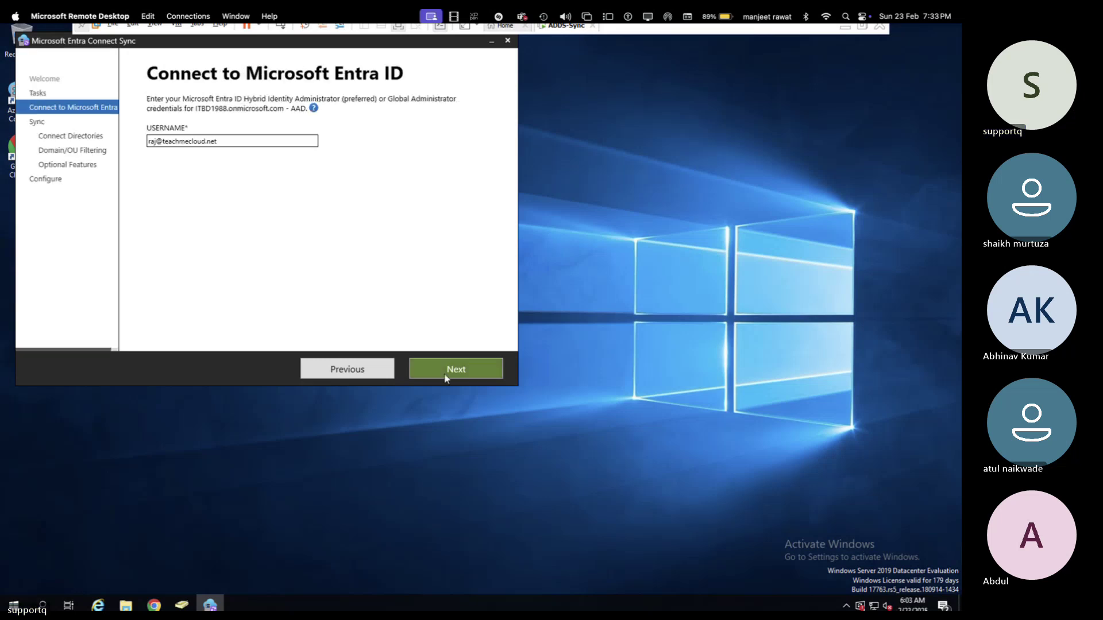
click(446, 369)
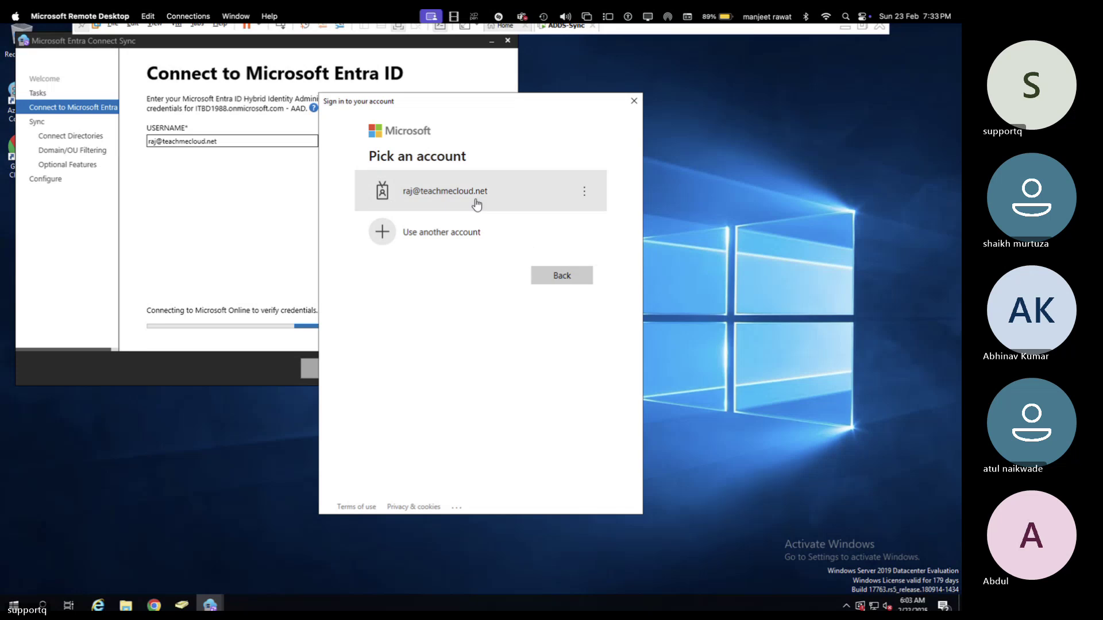
click(475, 203)
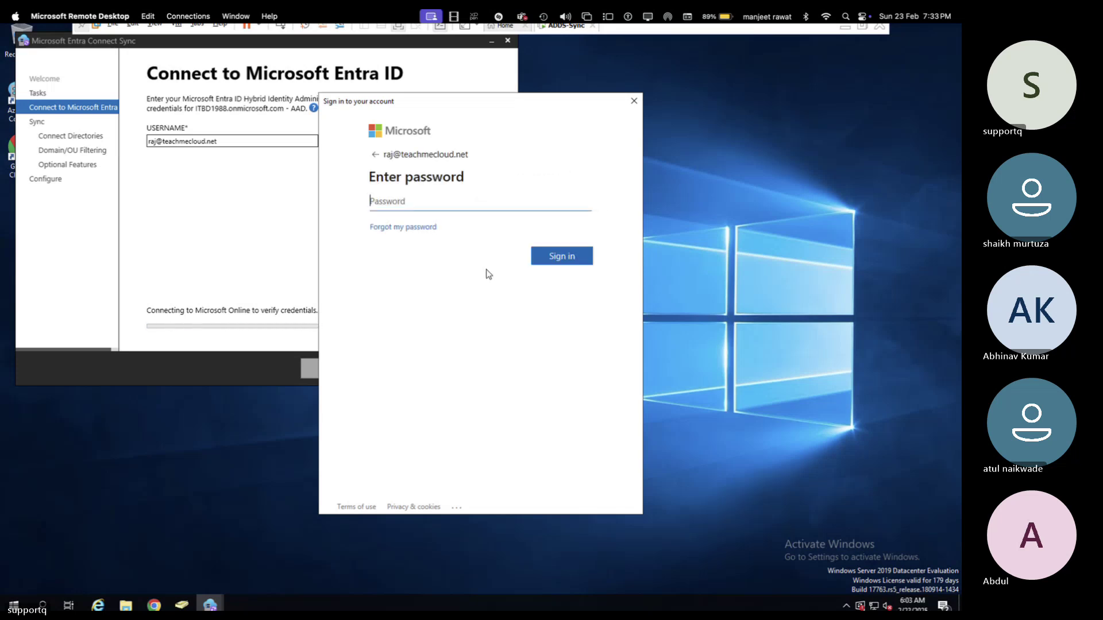
text(**********)
key(Tab)
key(Return)
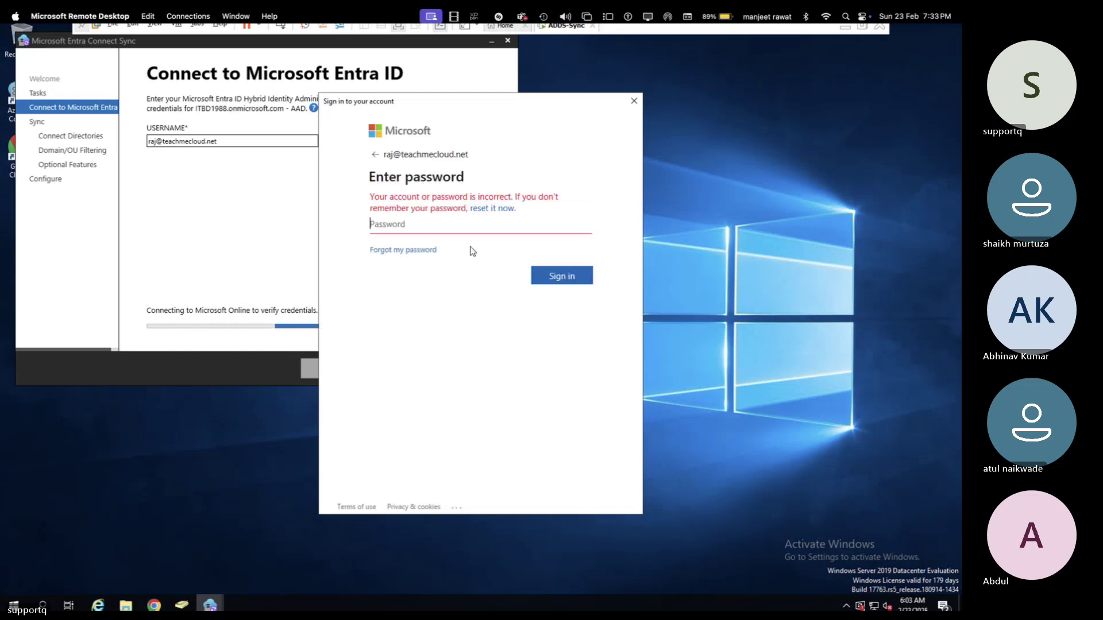
text(**********)
key(Return)
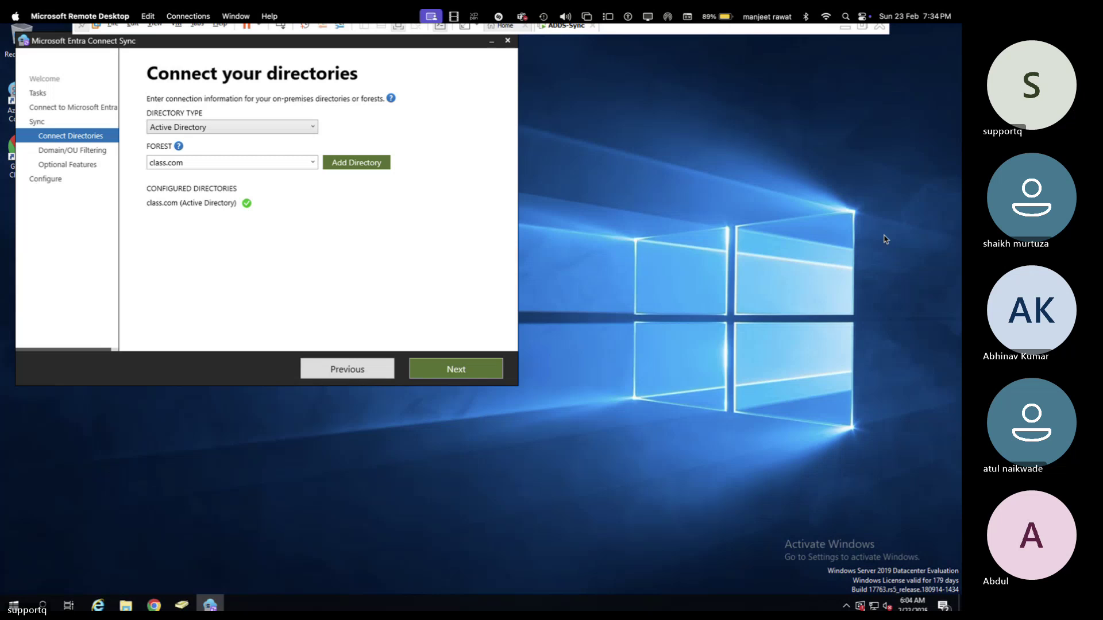
- Keep class.com, default domain/OU filtering and optional features, then run Configure to start syncing
click(456, 371)
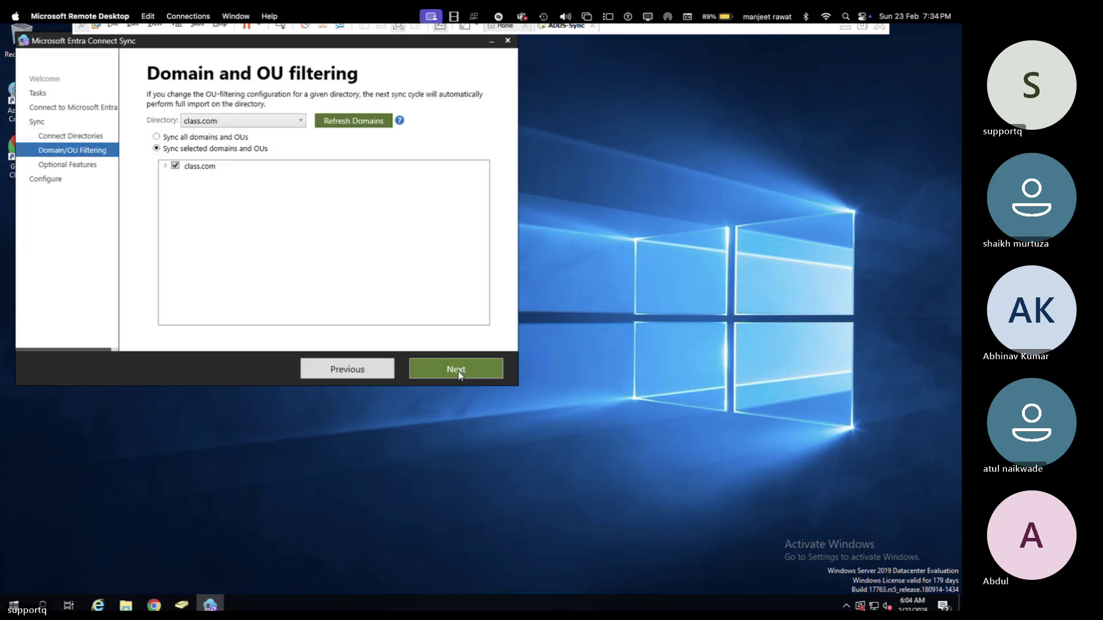
click(459, 373)
click(458, 373)
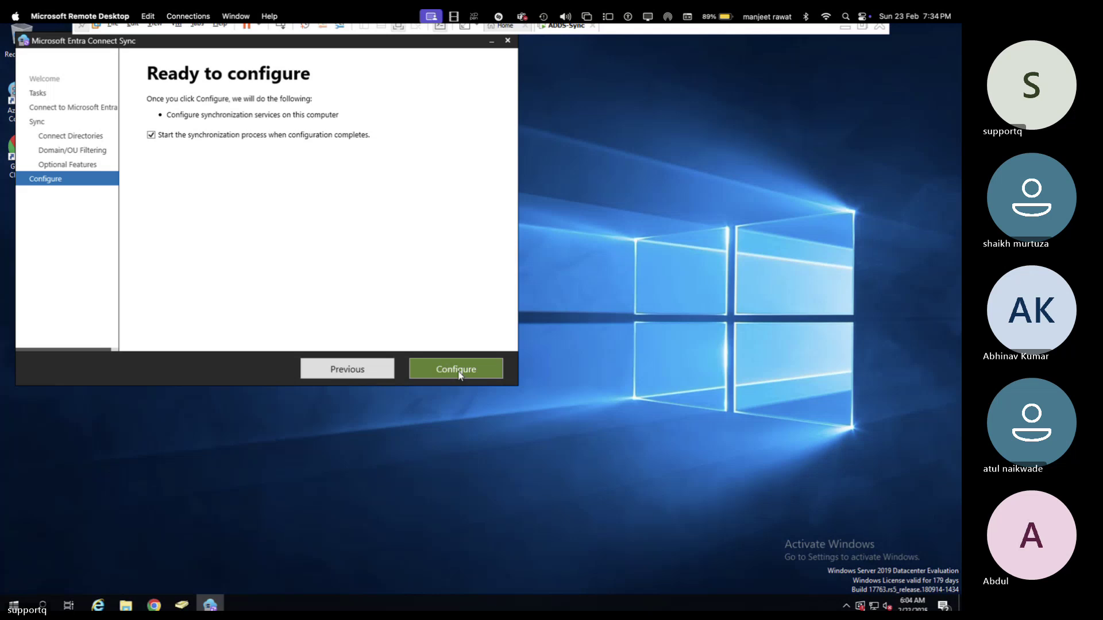
click(459, 374)
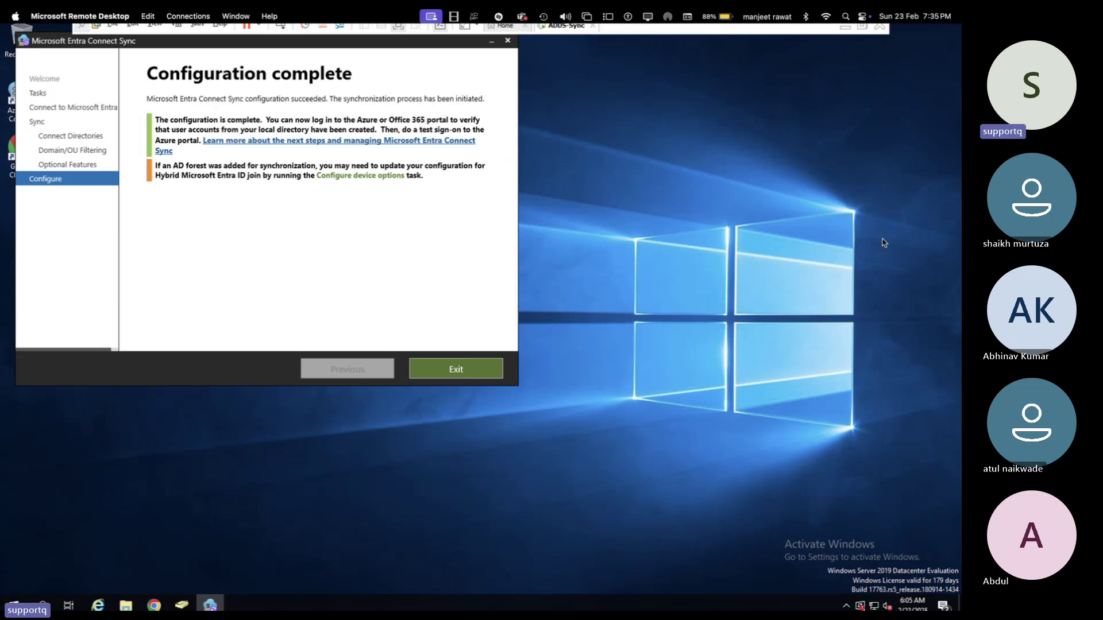
- Exit the finished wizard and open All users in the Entra admin center
click(475, 371)
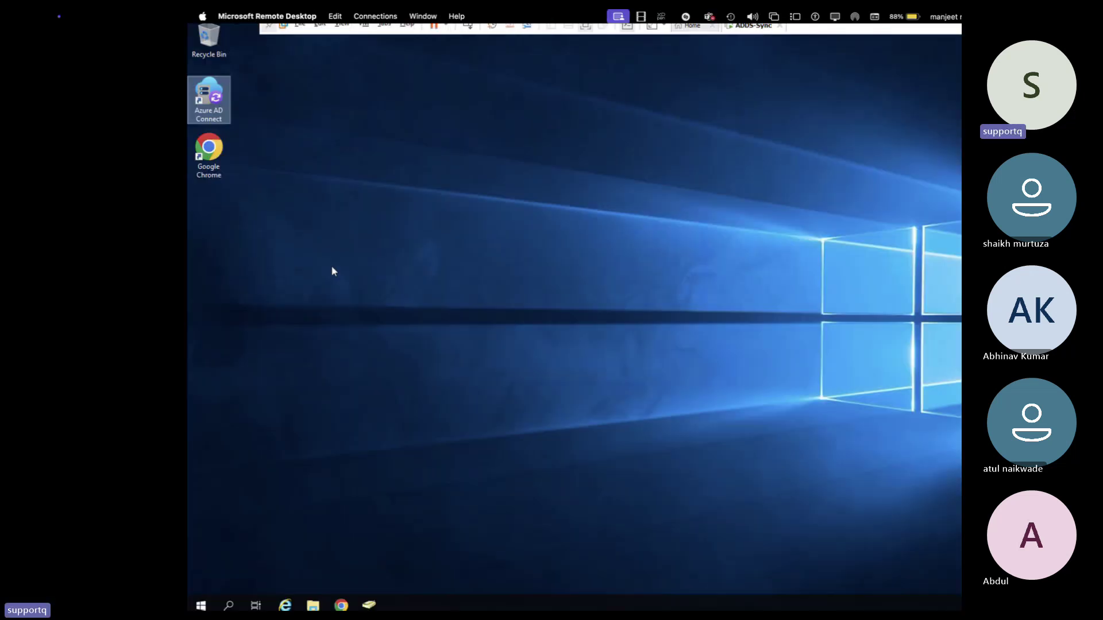
key(super+Tab)
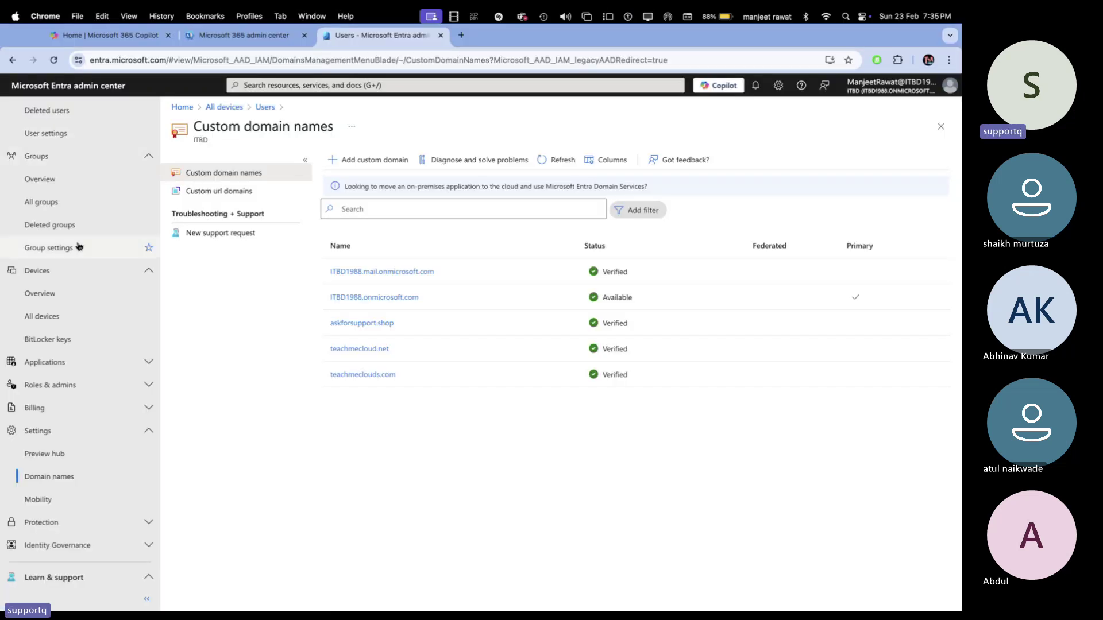
scroll(79, 247, up, 4)
click(42, 295)
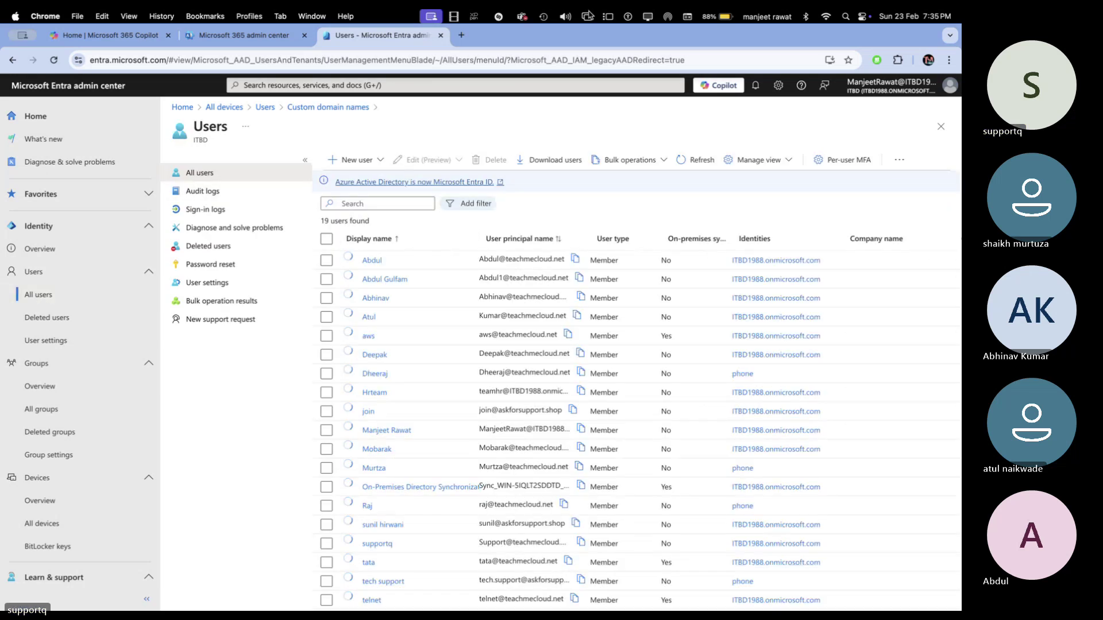
- Filter users by On-premises sync enabled, leaving aws, tata, telnet and the sync account
click(469, 204)
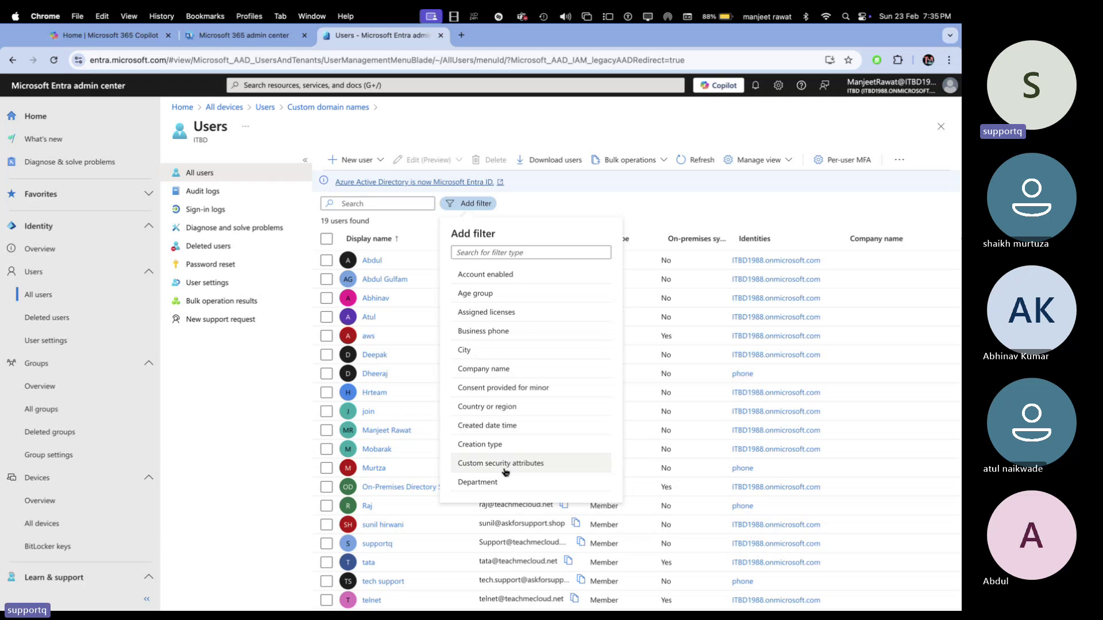
scroll(506, 468, down, 6)
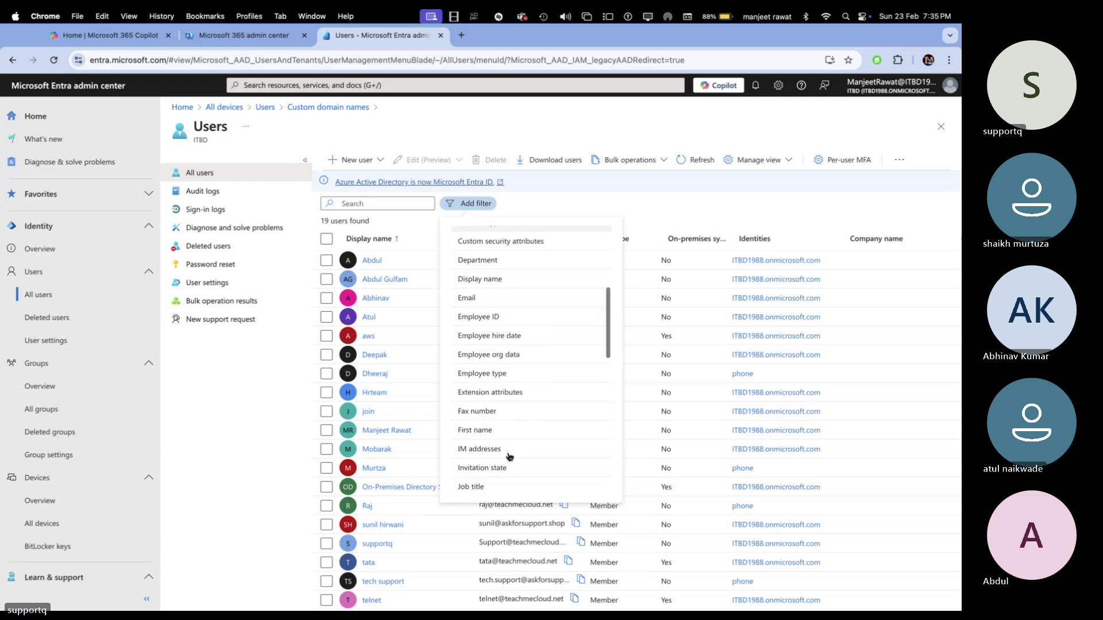
scroll(508, 457, down, 6)
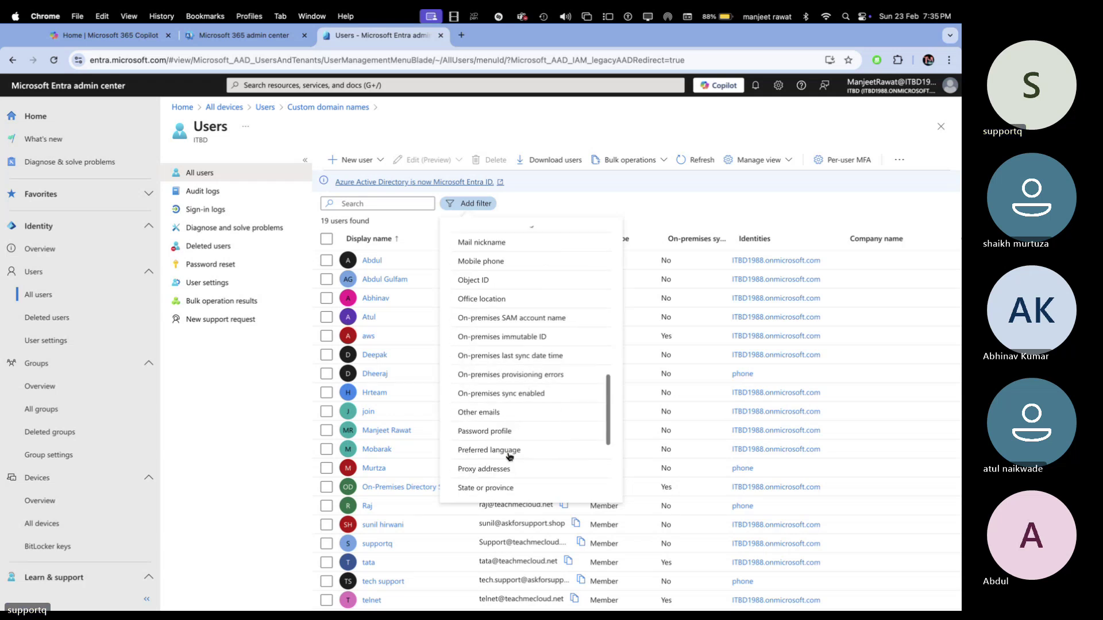
scroll(508, 456, up, 3)
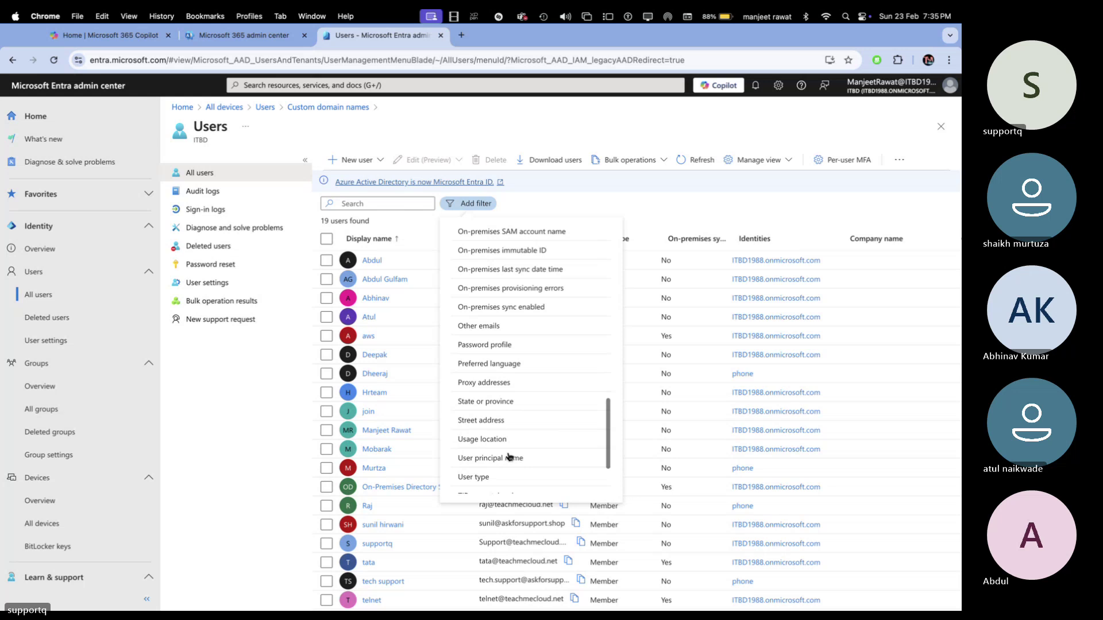
click(503, 309)
click(474, 342)
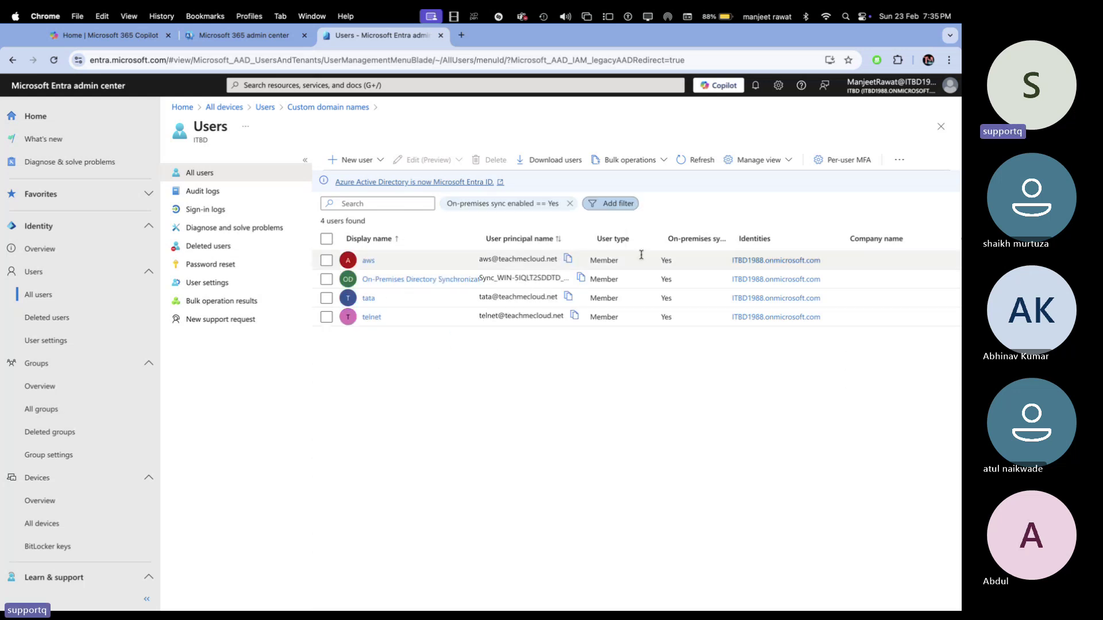
- Widen the User principal name column to reveal full UPNs, then leave the browser space
drag(588, 229, 703, 230)
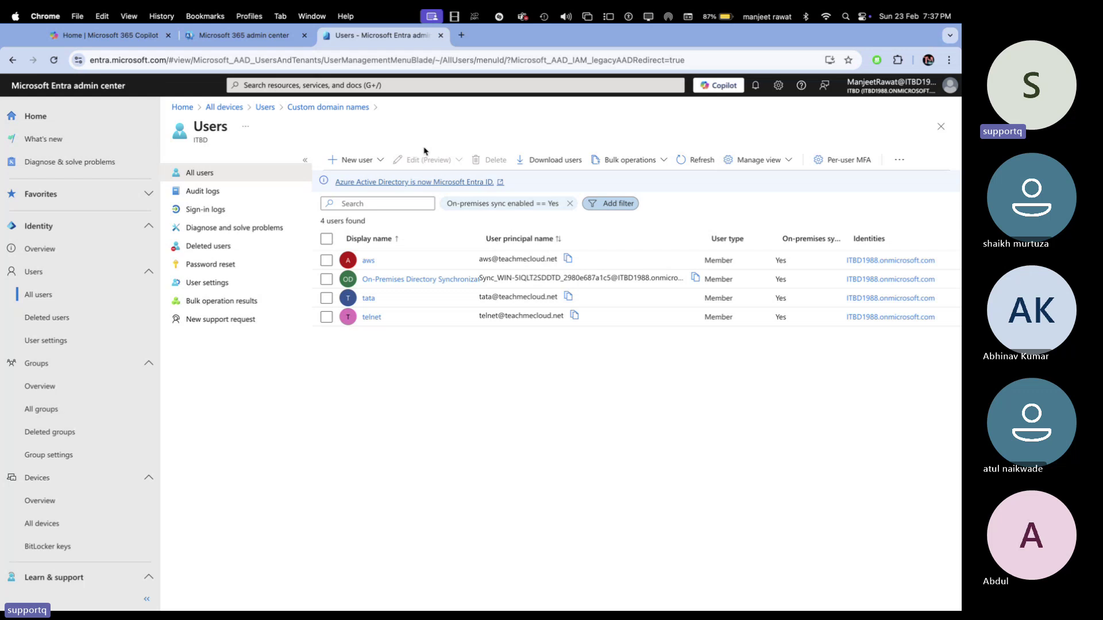
key(ctrl+Right)
key(ctrl+Left)
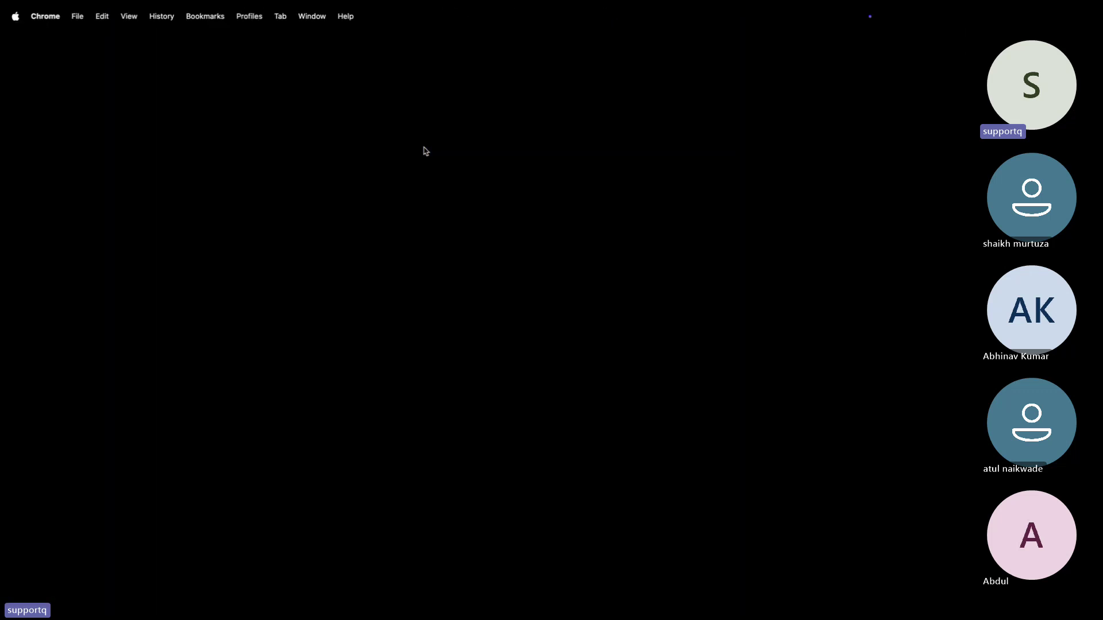
- Red-tick items 1–4, 6 and 7 of the sync-features list and set 0.7 mm pen thickness
key(ctrl+Left)
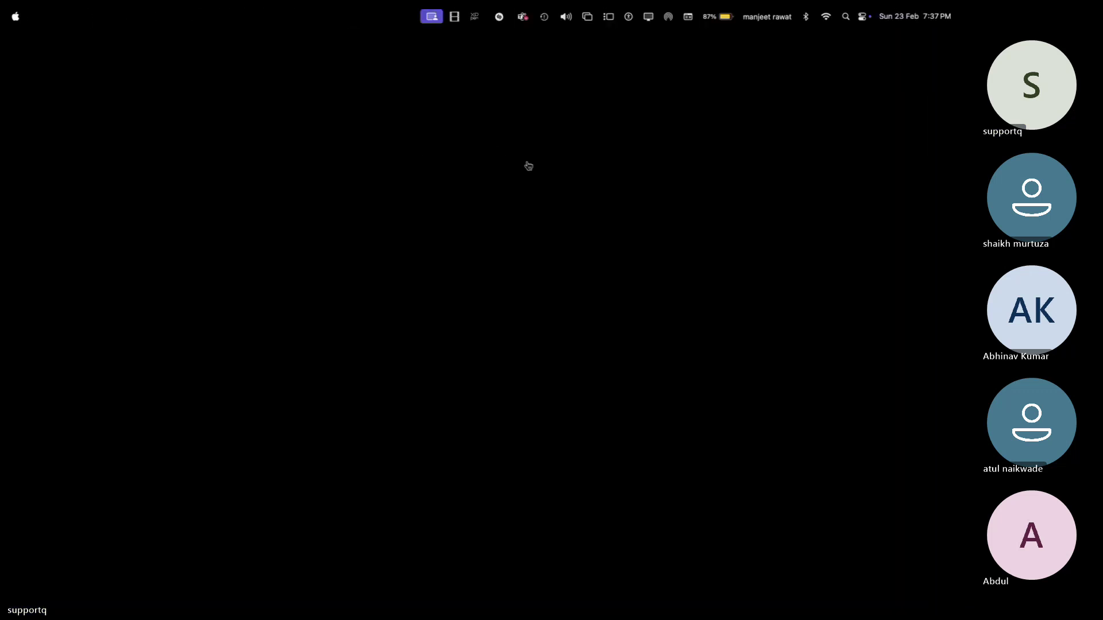
key(ctrl+Right)
key(ctrl+Right)
key(ctrl+Right)
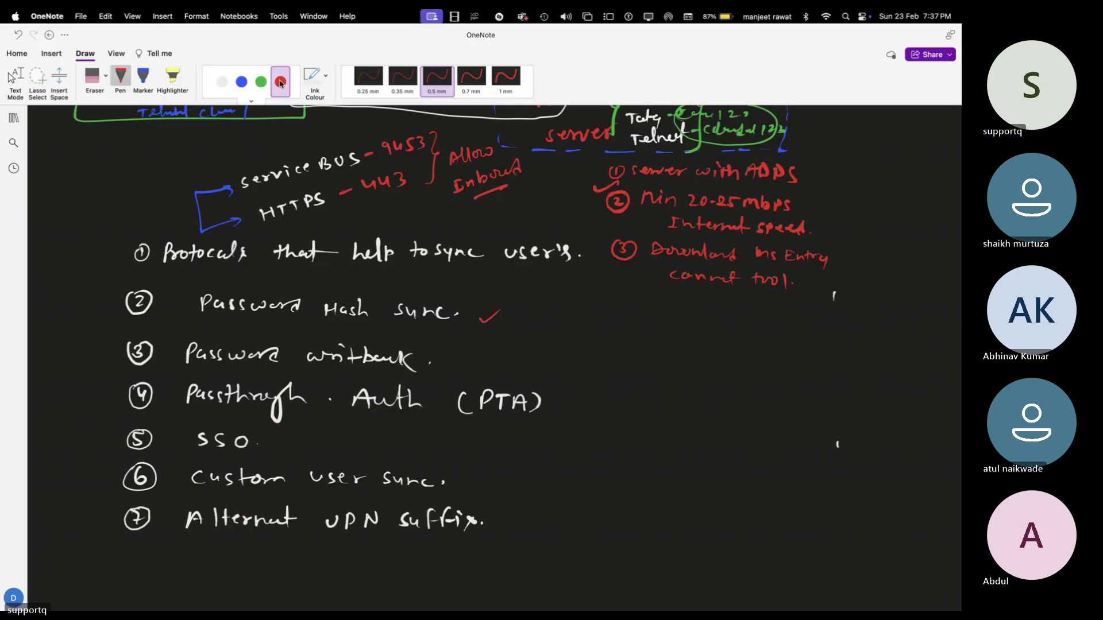
drag(118, 240, 134, 227)
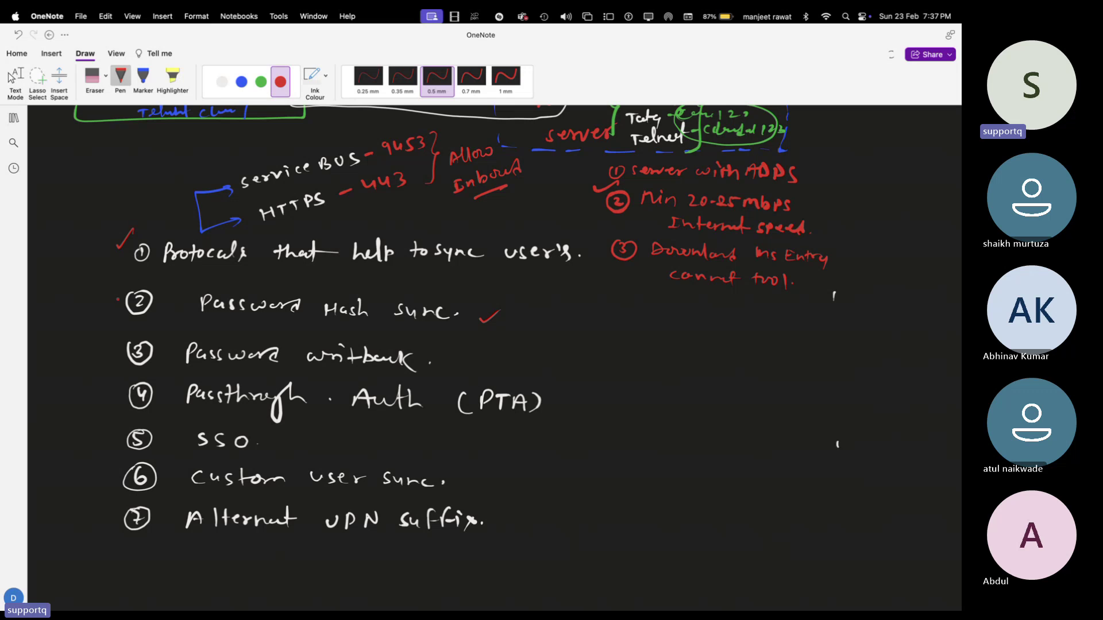
drag(112, 297, 131, 289)
drag(106, 347, 128, 339)
drag(110, 399, 127, 386)
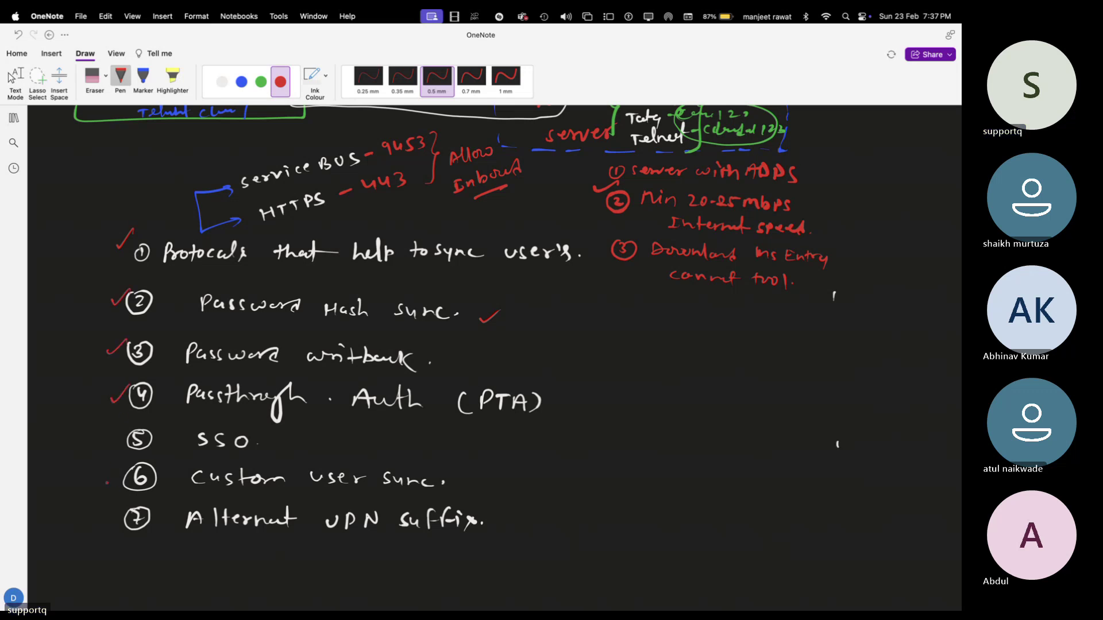
drag(108, 484, 122, 469)
drag(106, 520, 122, 504)
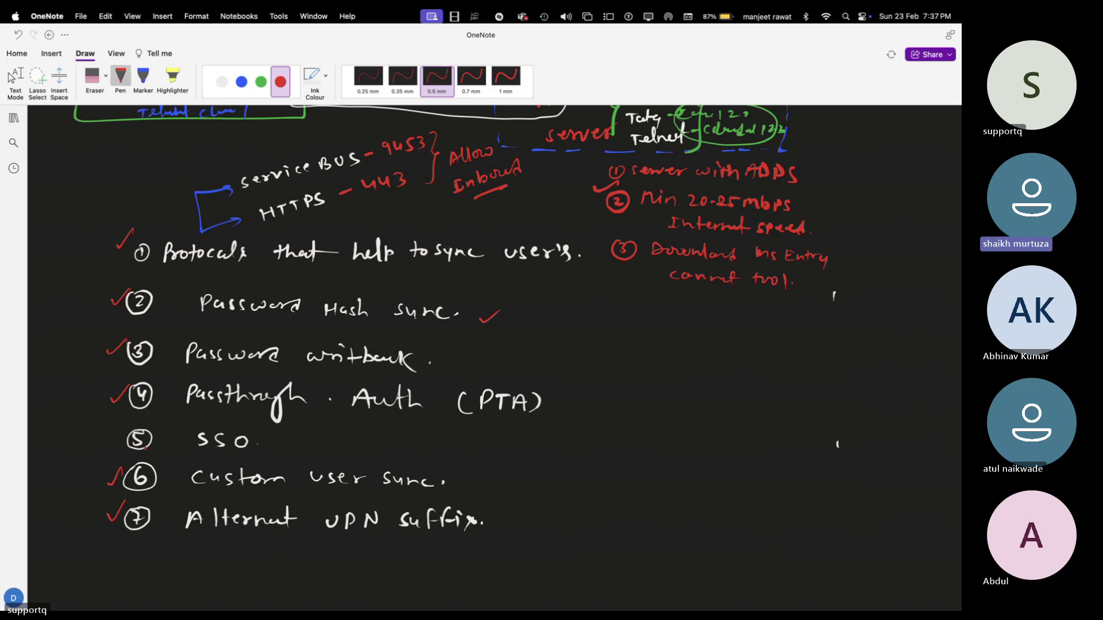
click(471, 76)
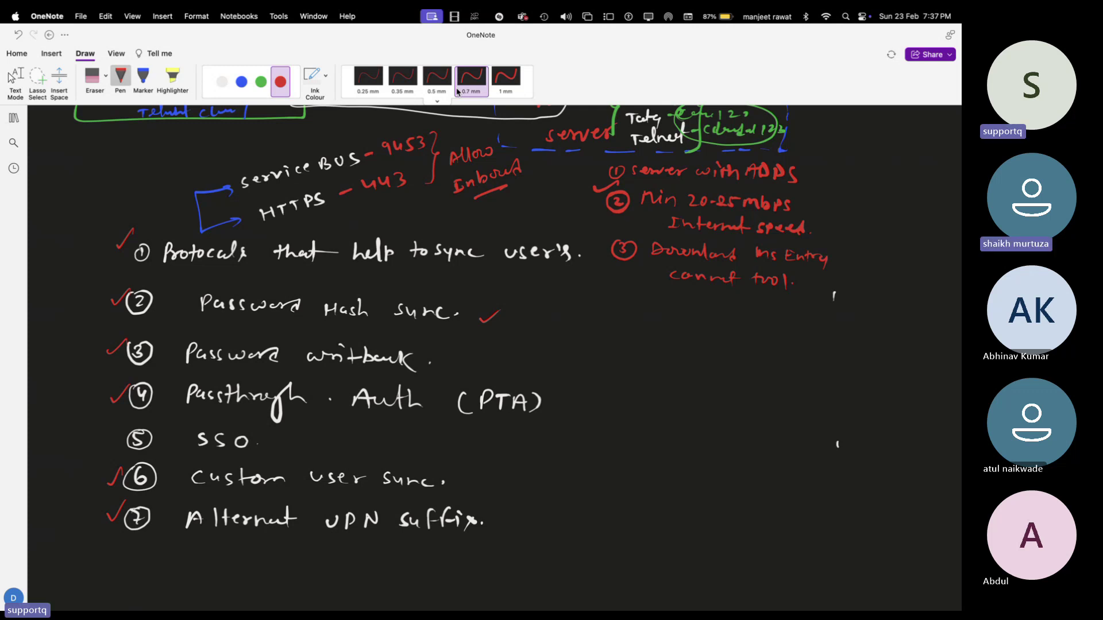
key(ctrl+Left)
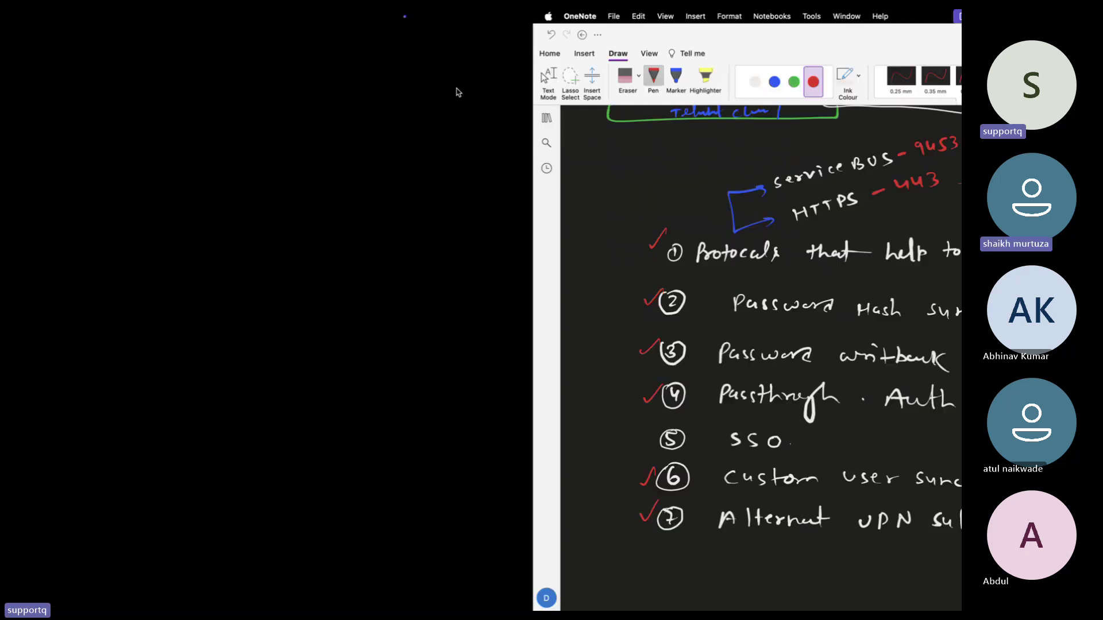
- Relaunch Azure AD Connect on the remote server and select the Change user sign-in task
click(12, 102)
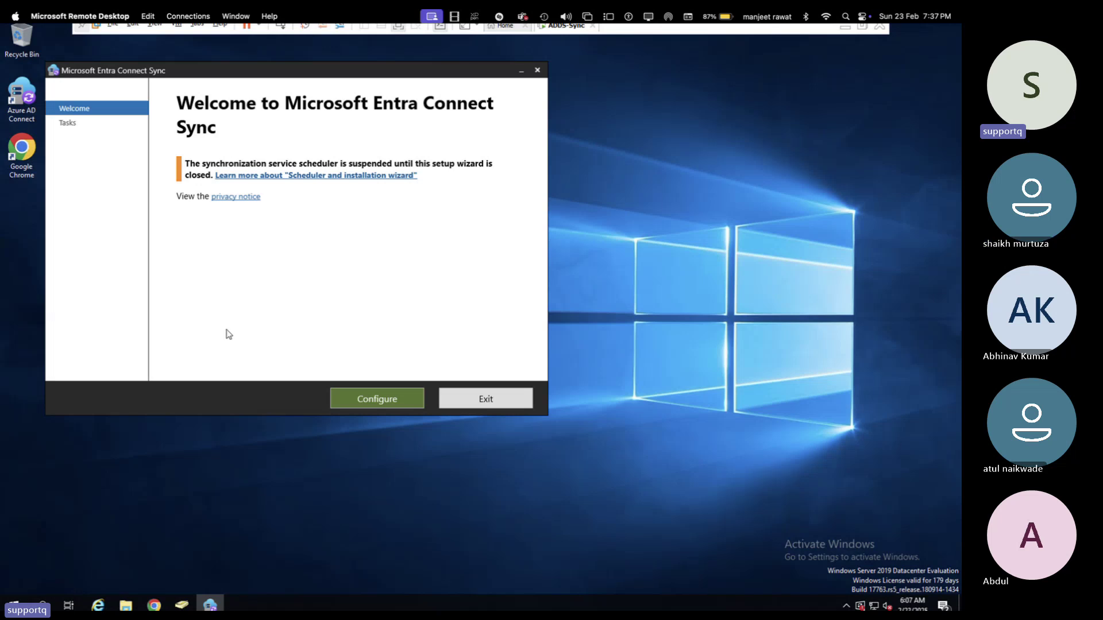
click(367, 405)
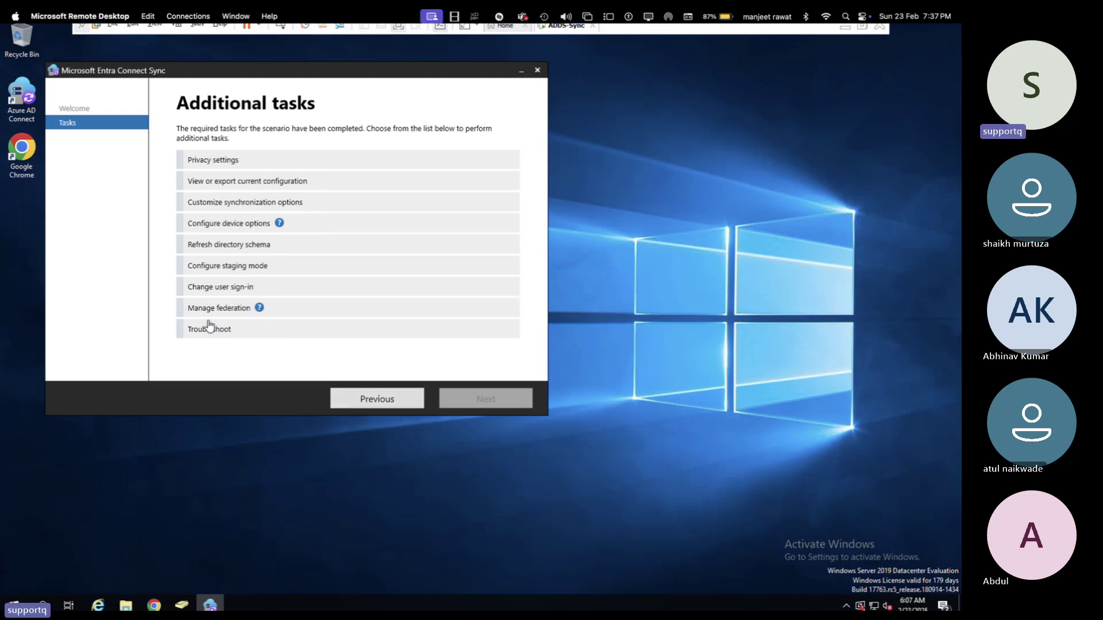
click(213, 268)
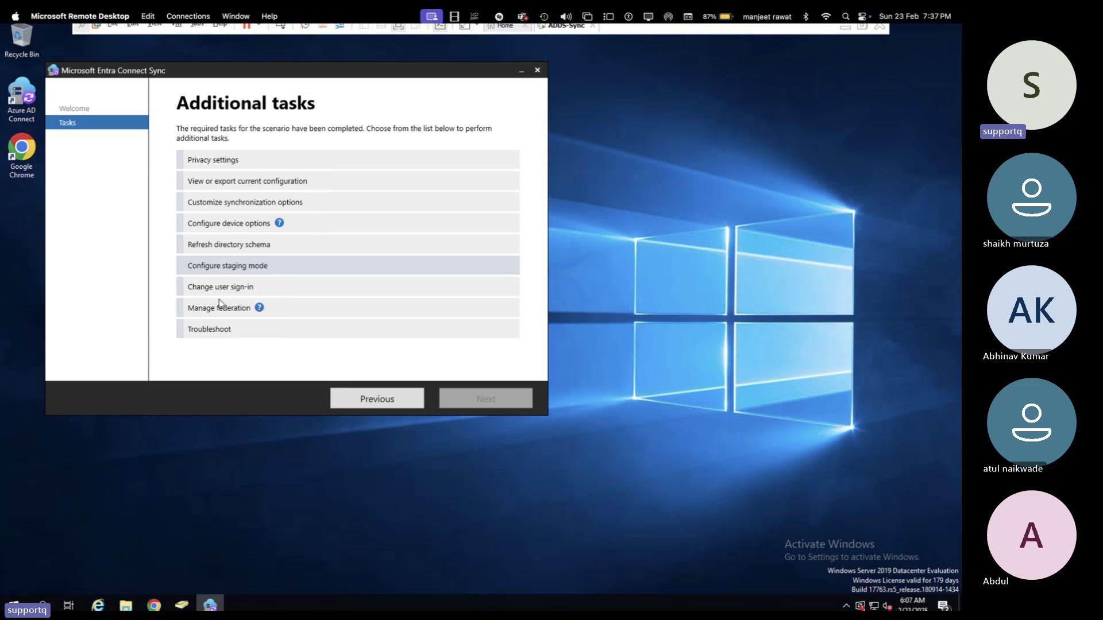
click(218, 298)
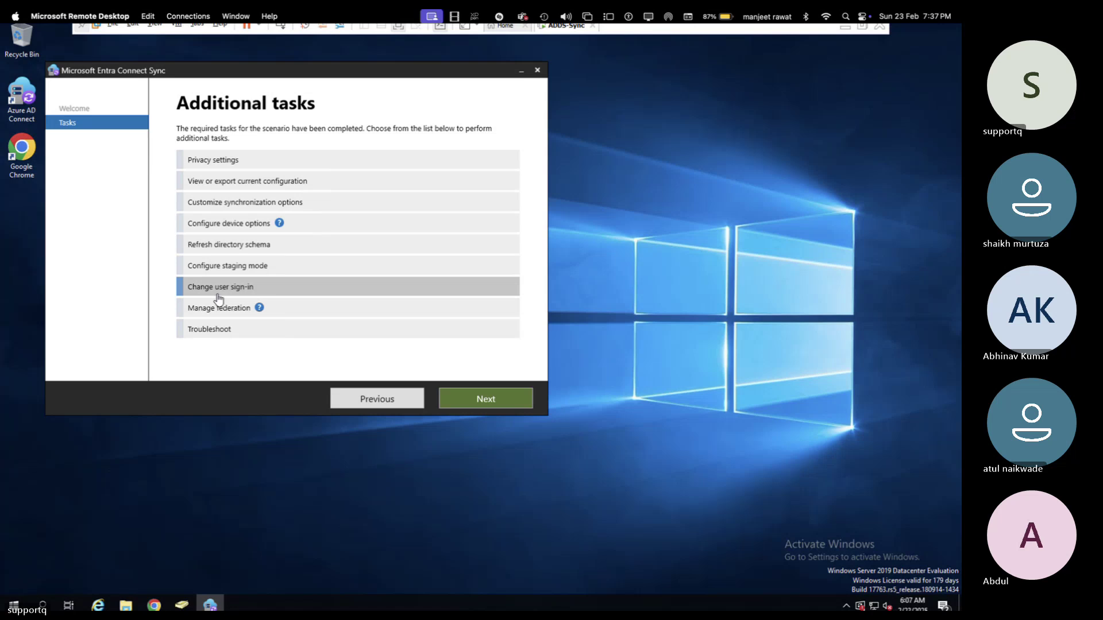
- Sign in to Entra ID with the prefilled administrator account and its password
click(505, 401)
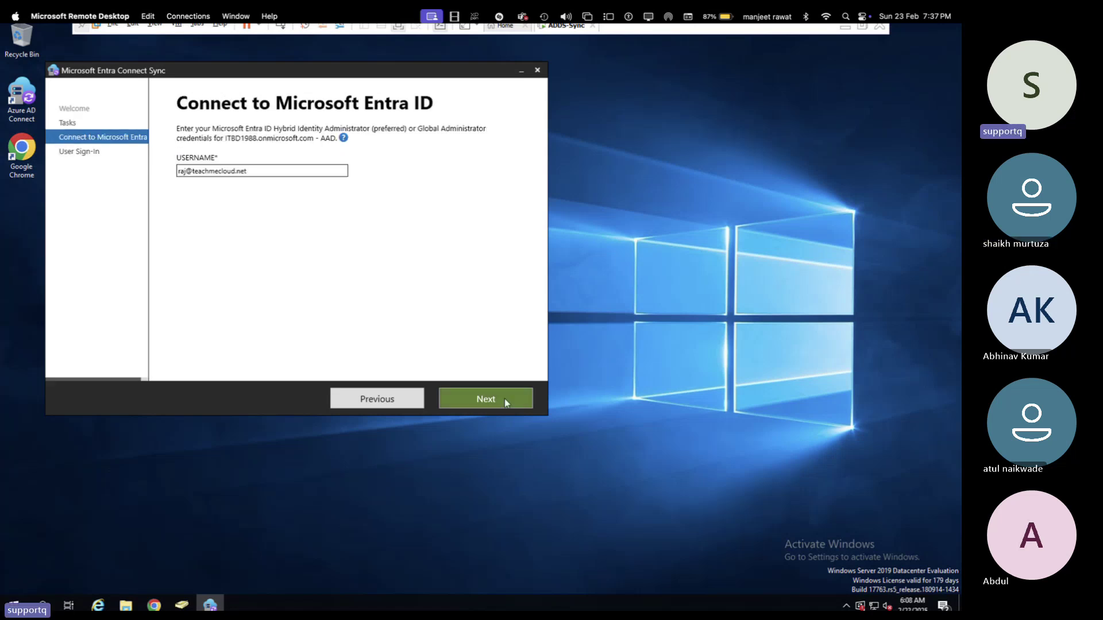
click(504, 399)
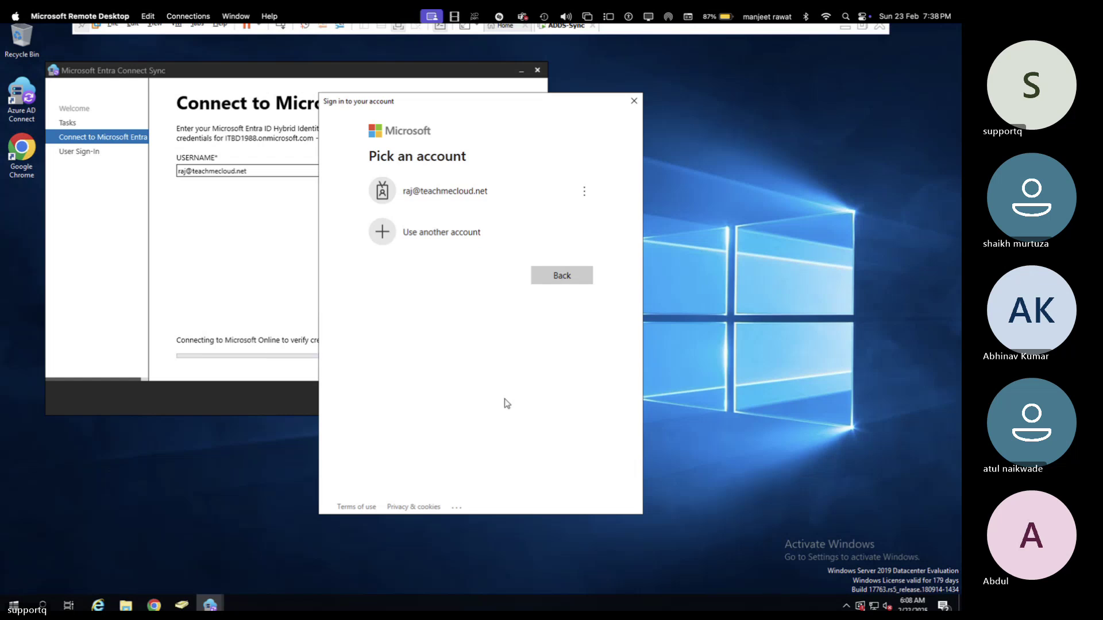
click(458, 208)
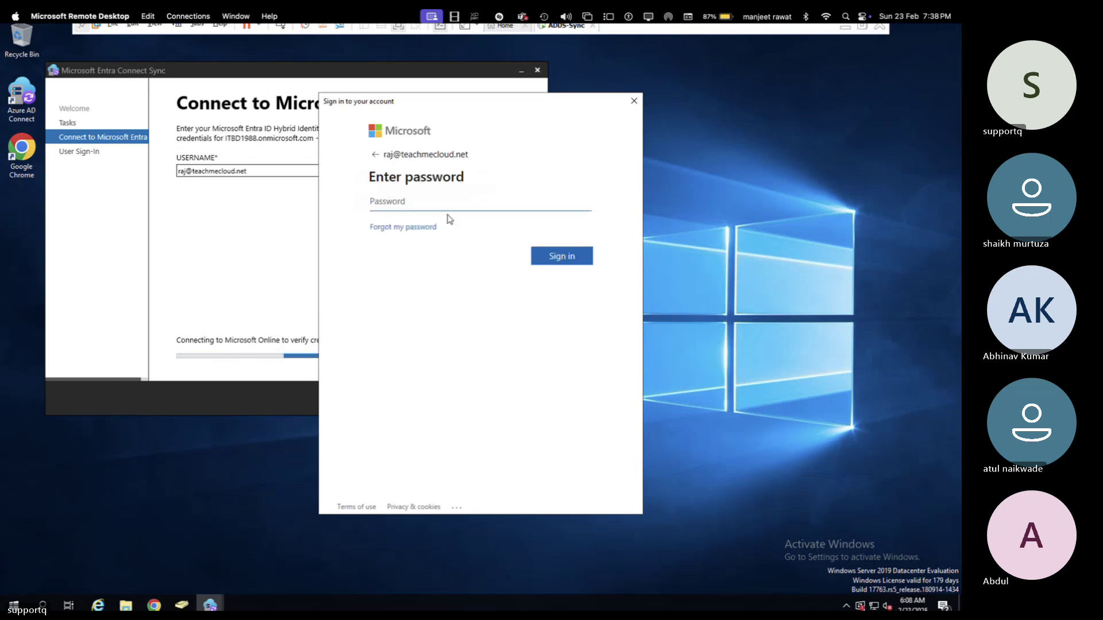
text(**********)
key(Return)
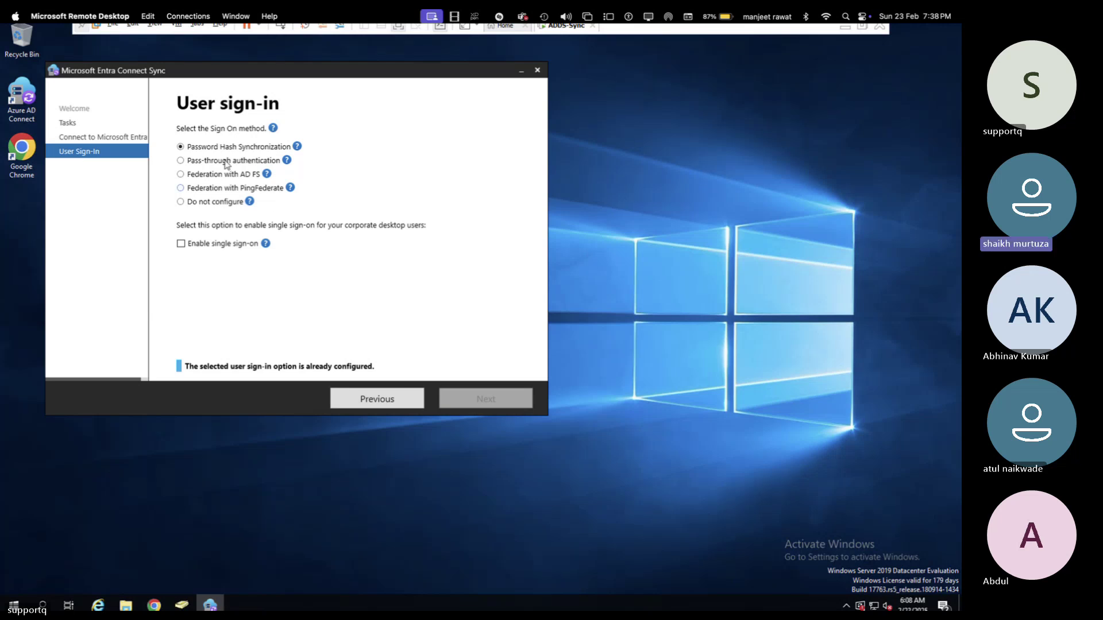
- Select Pass-through authentication with Enable single sign-on unchecked, then return to the admin center
click(200, 164)
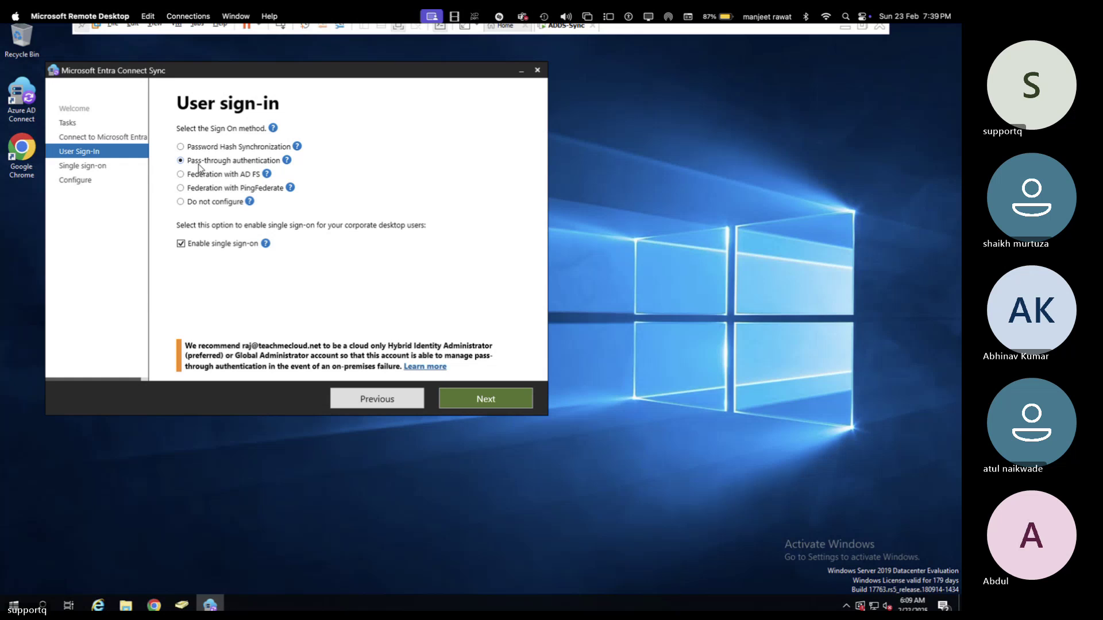
click(181, 244)
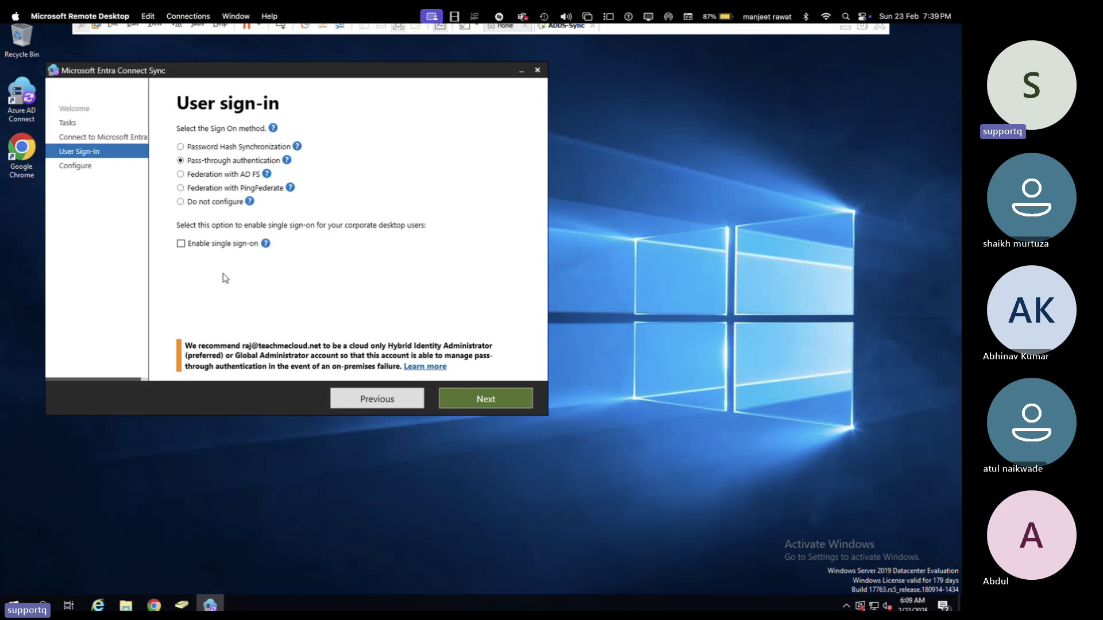
key(ctrl+Left)
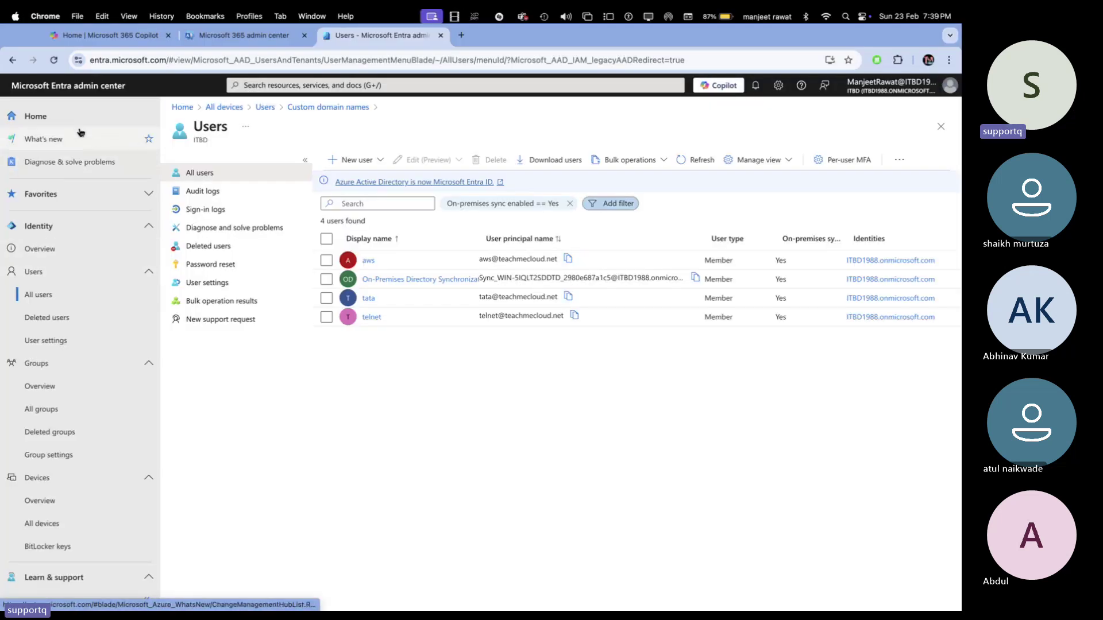
- From Identity Overview, open the Microsoft Entra Connect page to check sync and pass-through authentication status
click(46, 244)
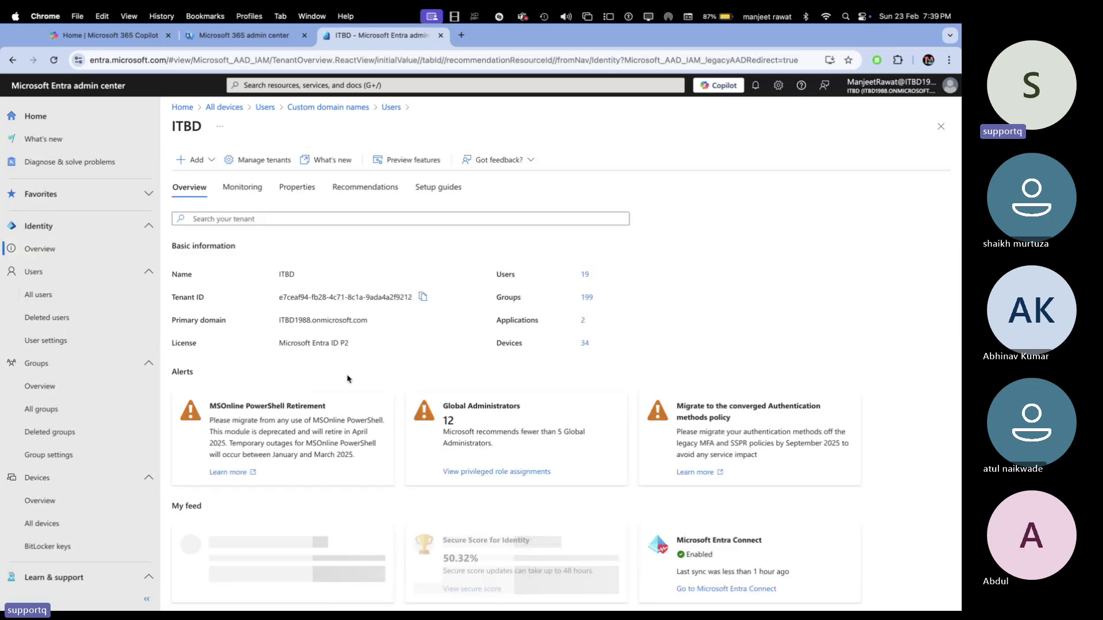
scroll(363, 473, down, 5)
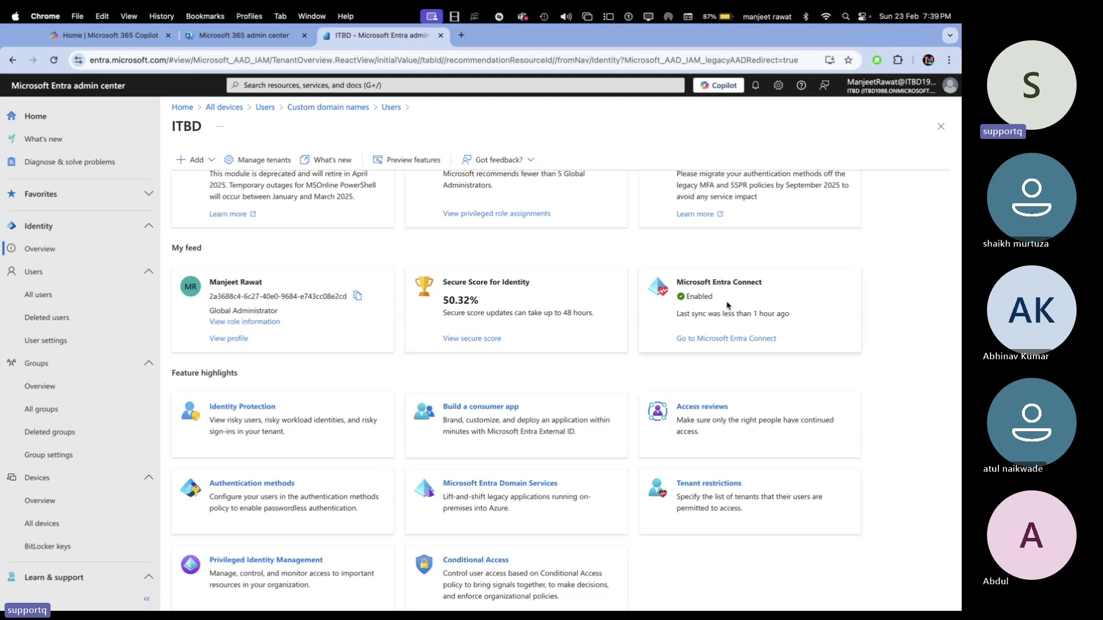
click(715, 340)
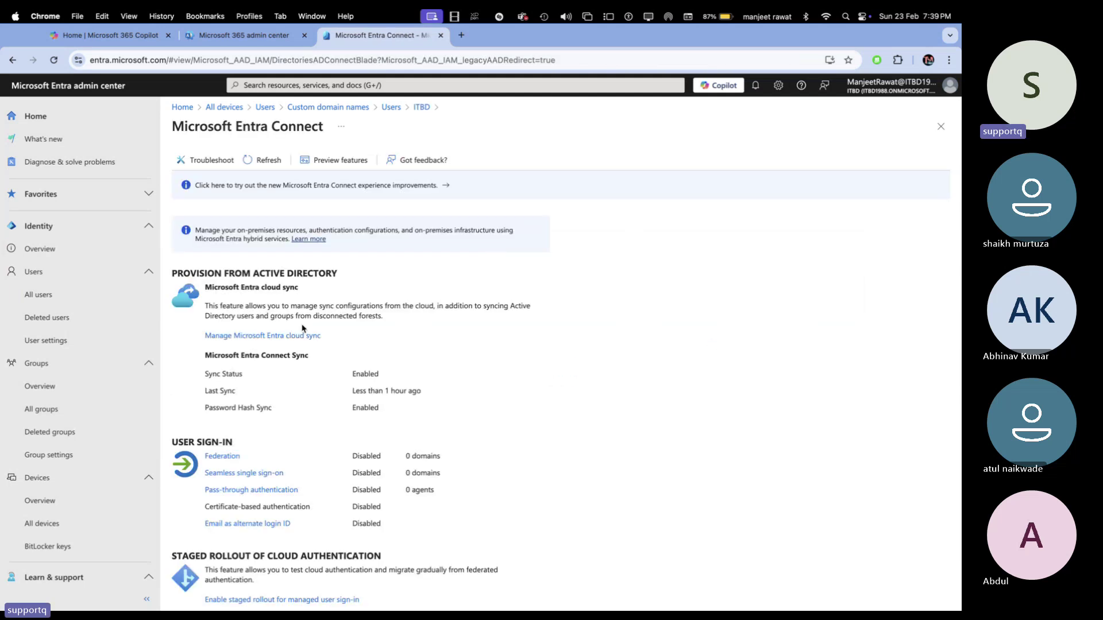
scroll(248, 454, down, 2)
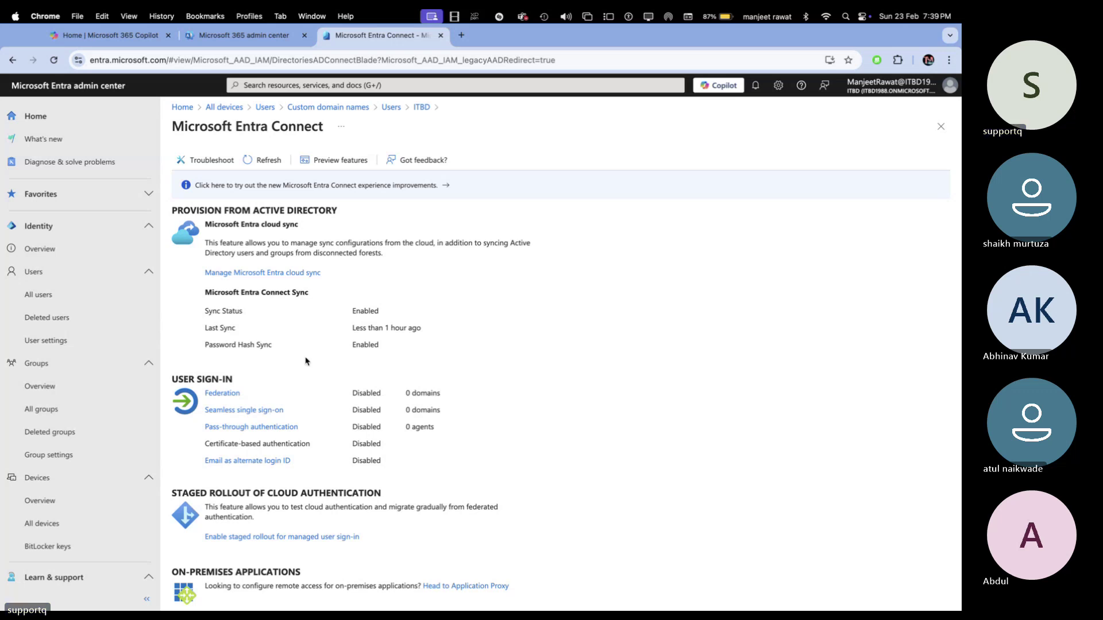
- Look over the seamless single sign-on details and custom domain names from the ITBD tenant overview
click(265, 409)
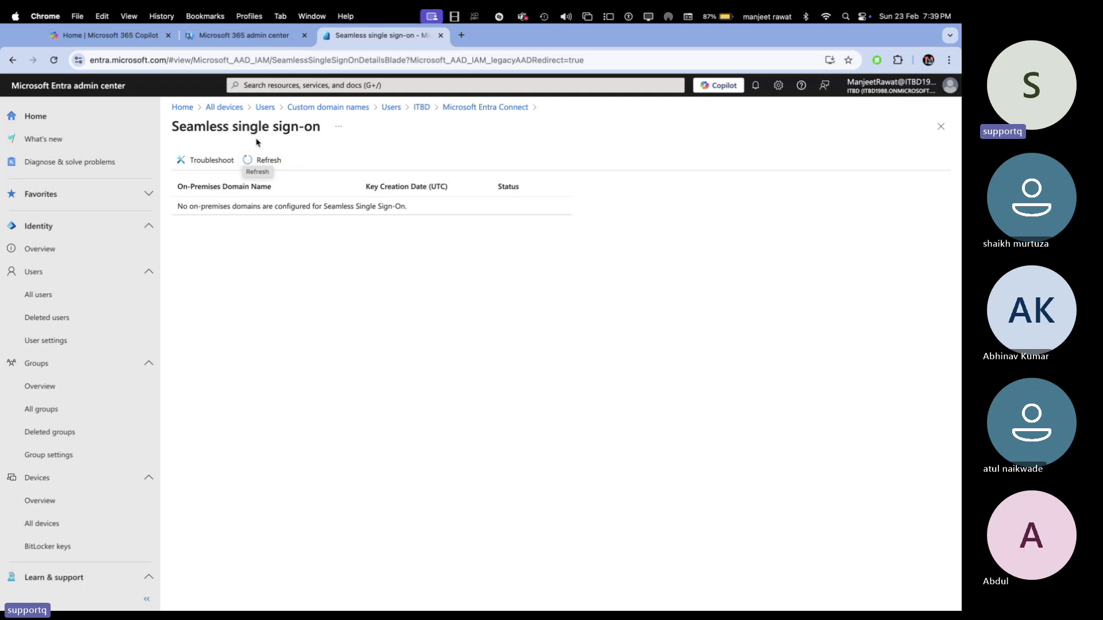
click(419, 108)
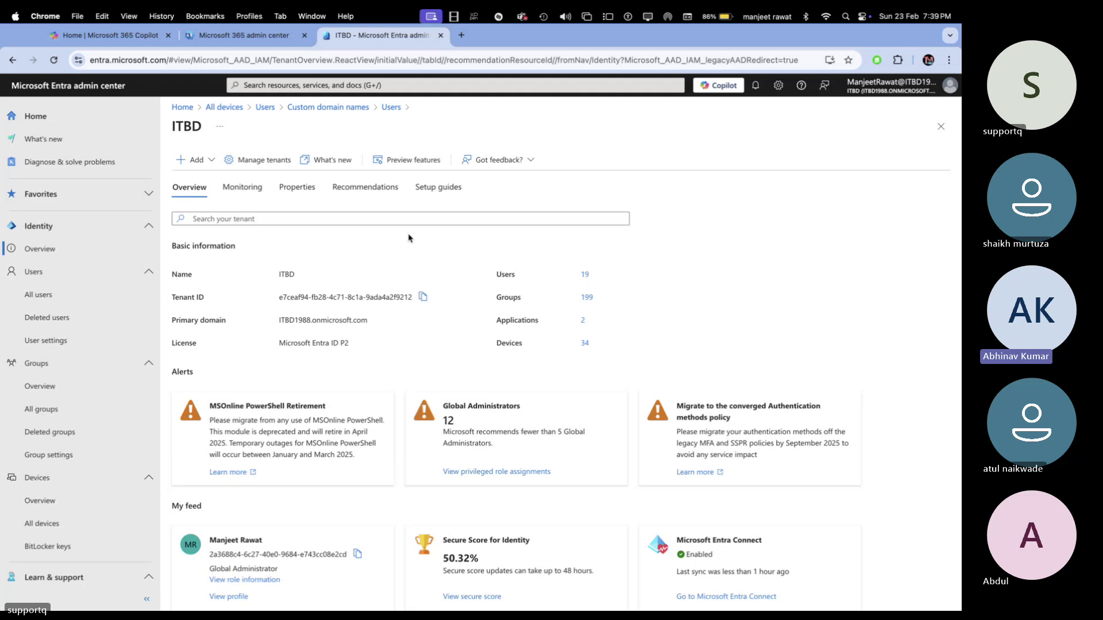
click(326, 108)
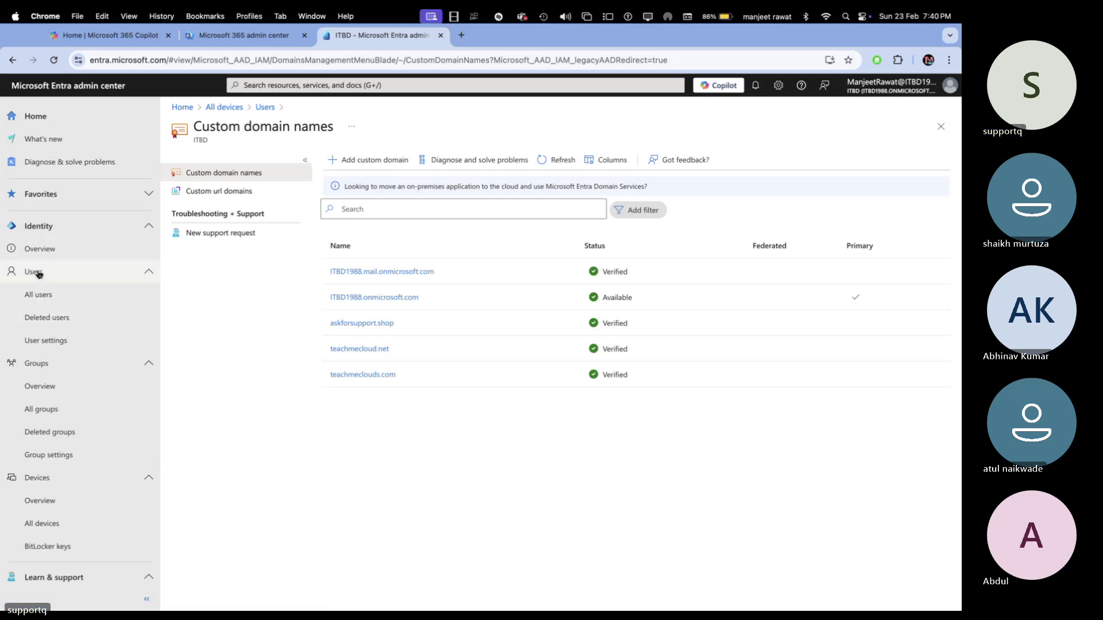
click(40, 247)
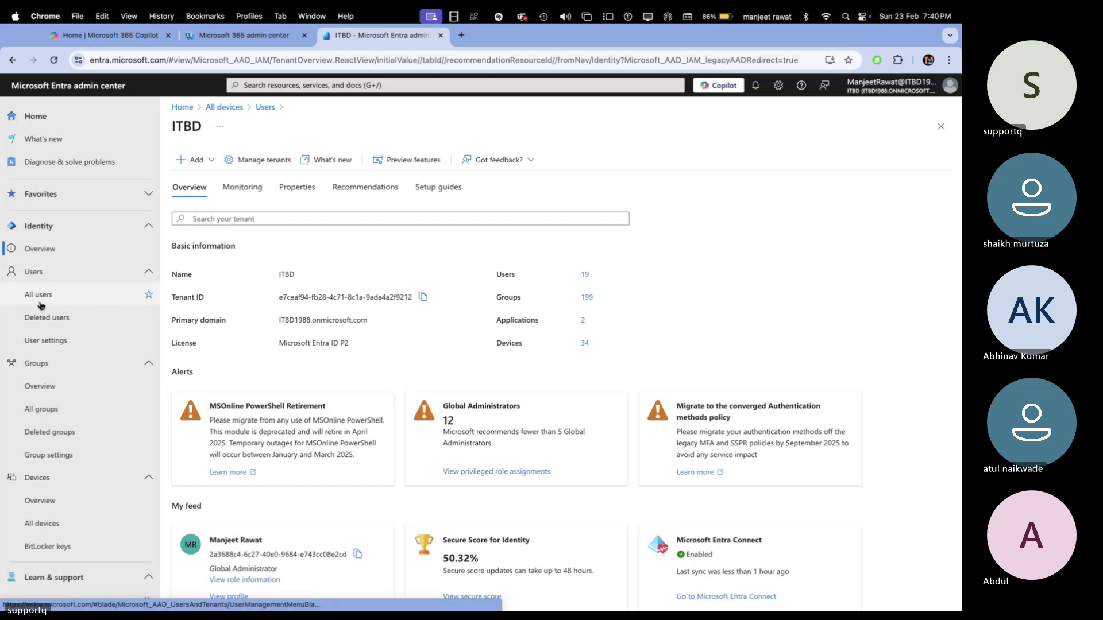
- Reload the tenant overview and review sync and user sign-in status on the Microsoft Entra Connect page
click(53, 249)
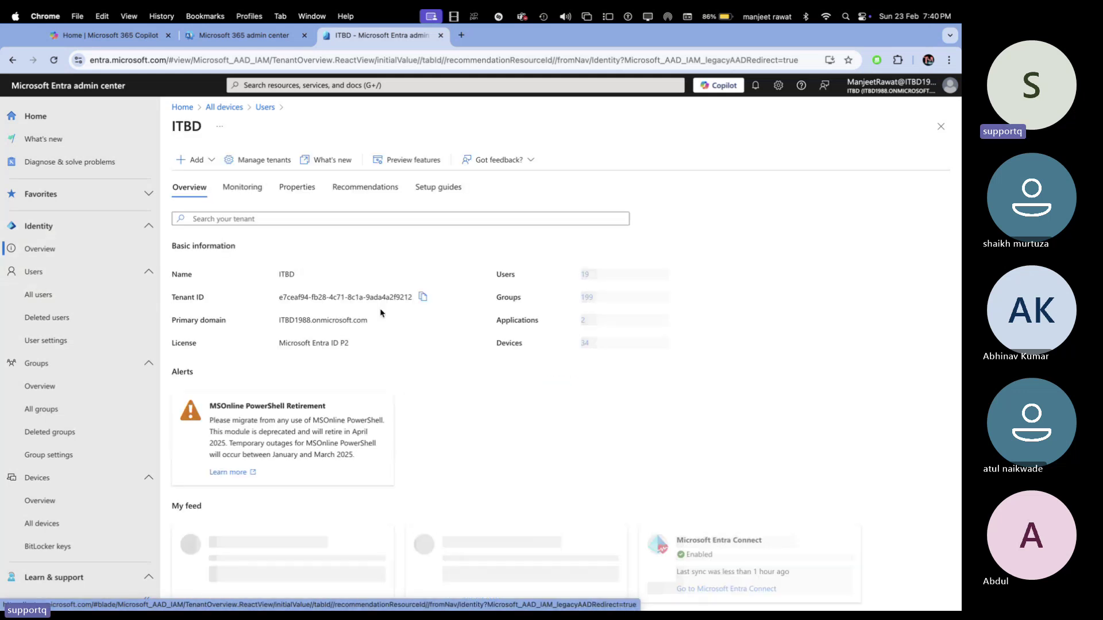
scroll(534, 433, down, 2)
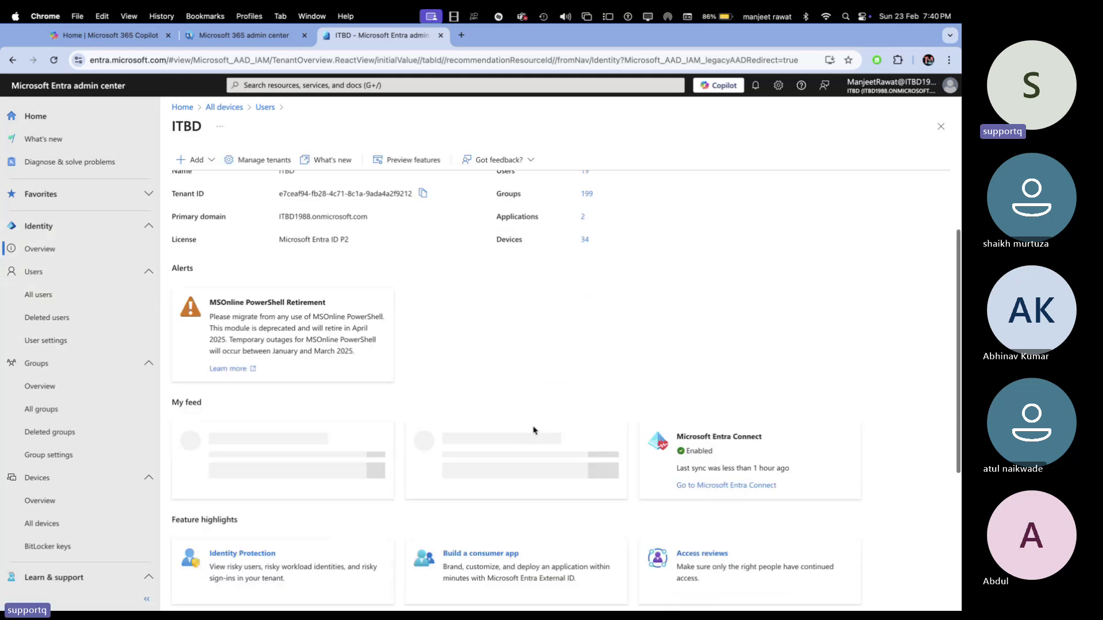
click(737, 484)
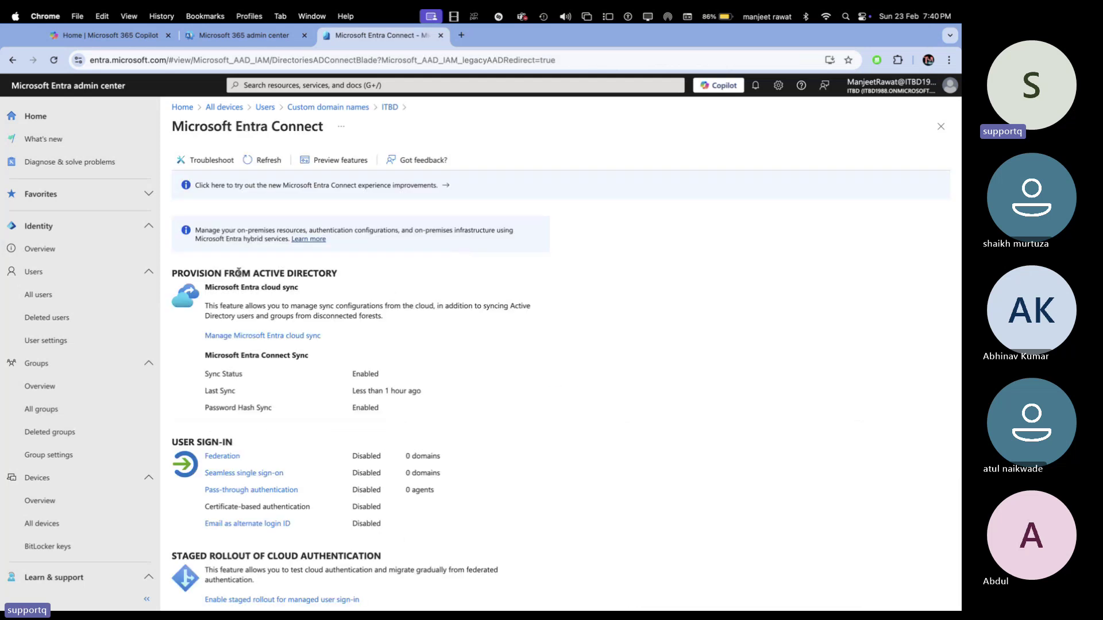
scroll(313, 411, down, 3)
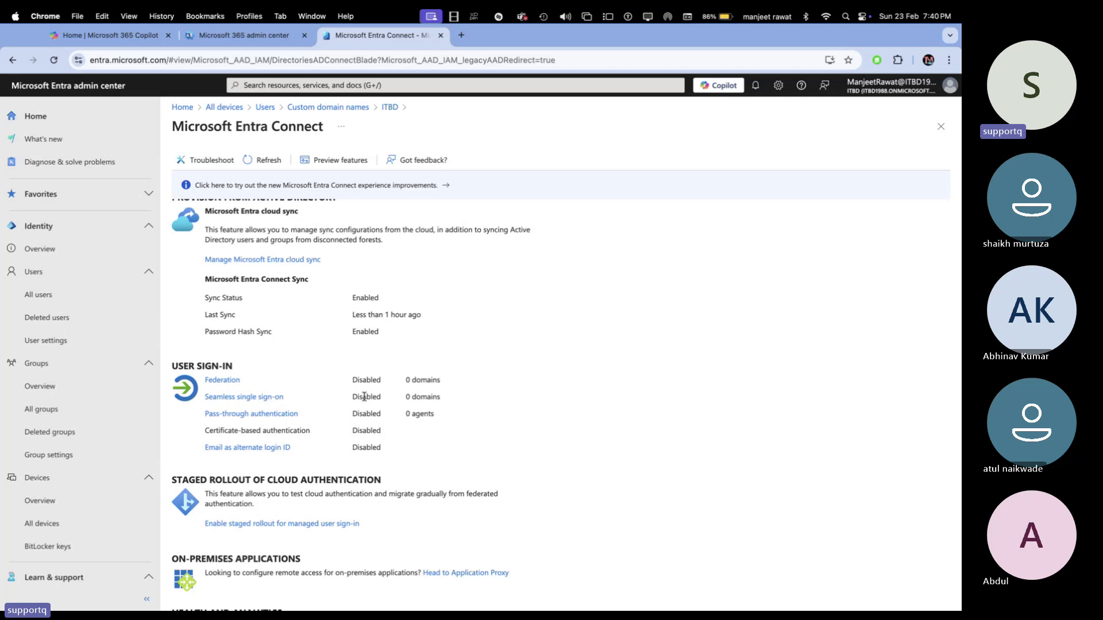
- On the remote server's sync wizard, select Password Hash Synchronization with Enable single sign-on checked
key(ctrl+Right)
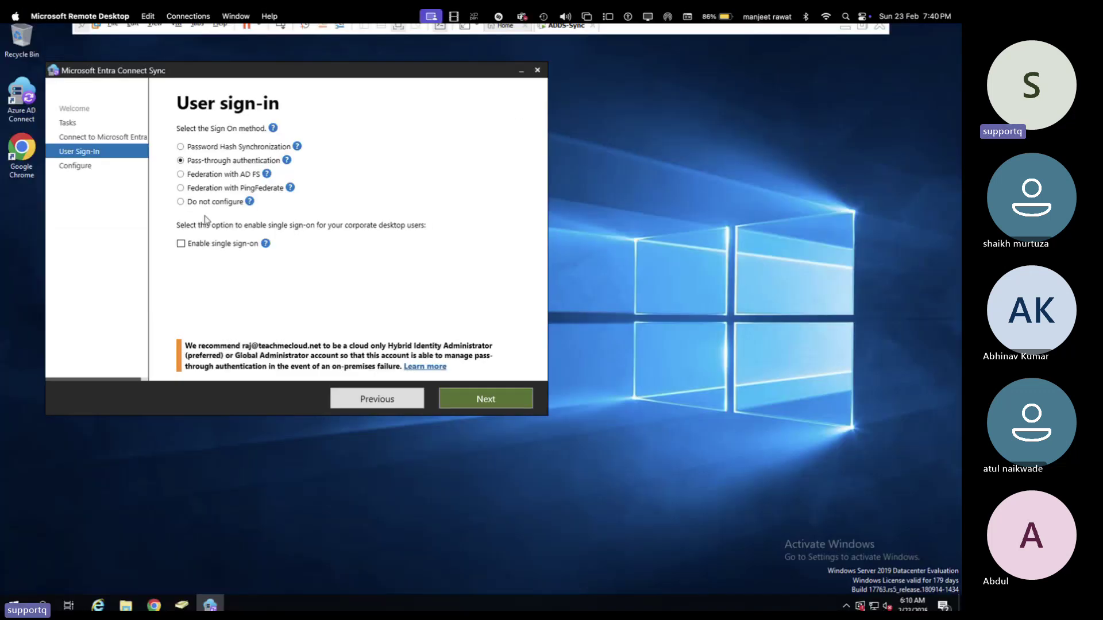
click(181, 244)
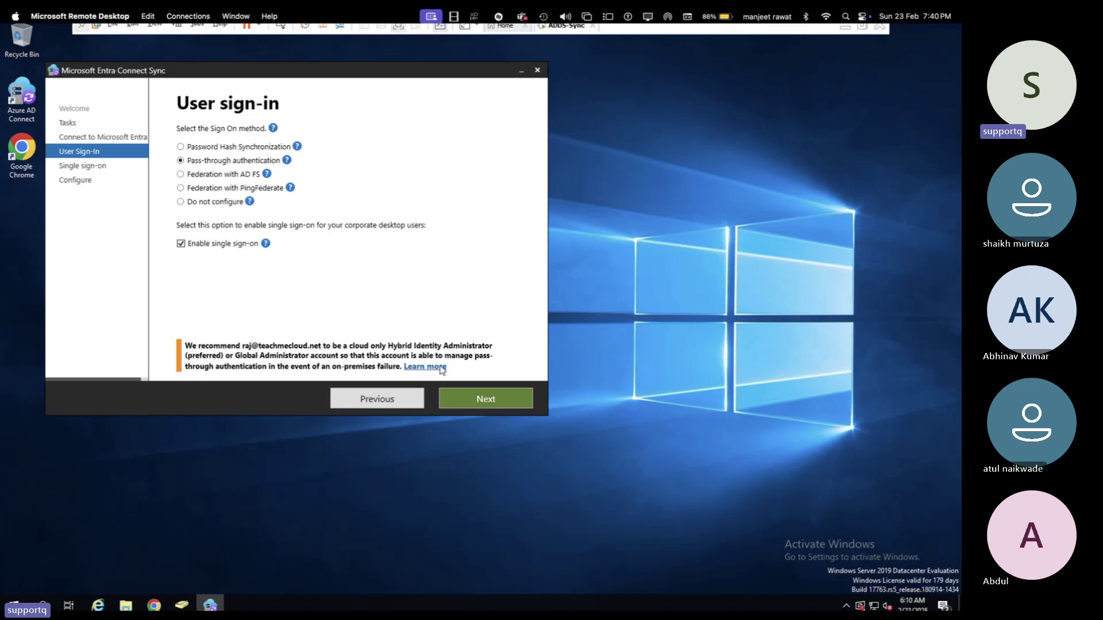
click(223, 147)
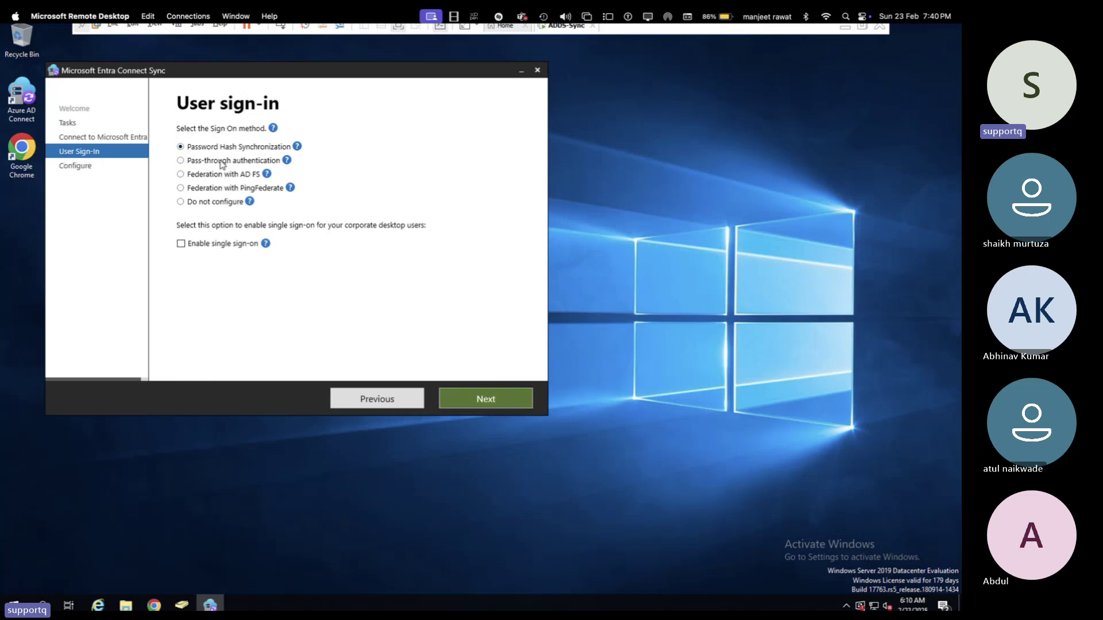
click(193, 244)
click(491, 403)
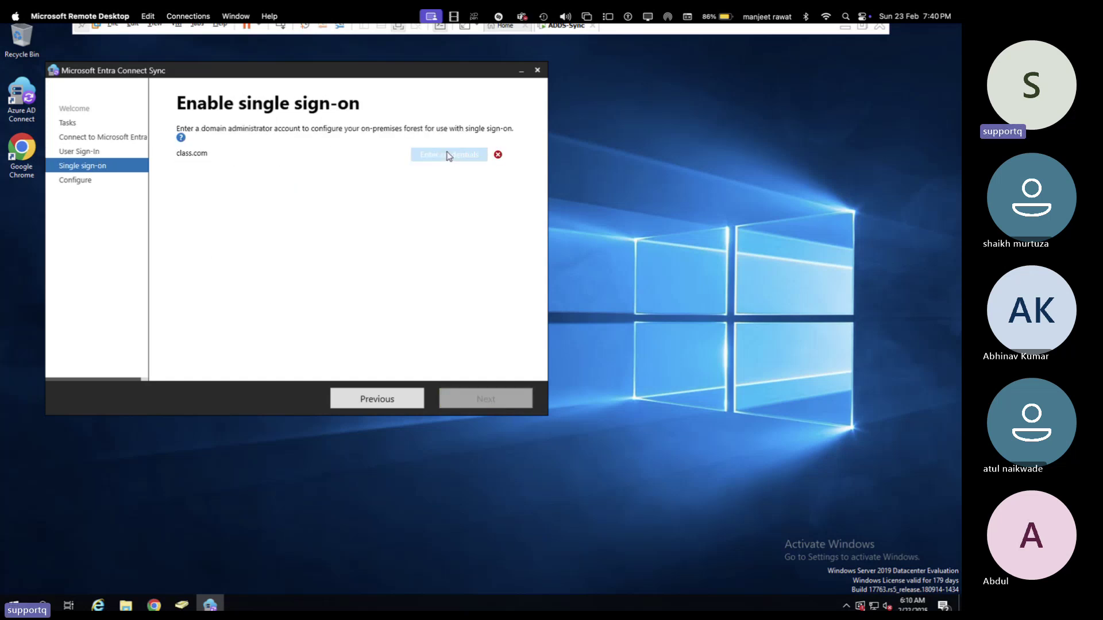
- Enter the Administrator account and its password for the class.com forest, then continue to Ready to configure
click(449, 156)
text(Ad)
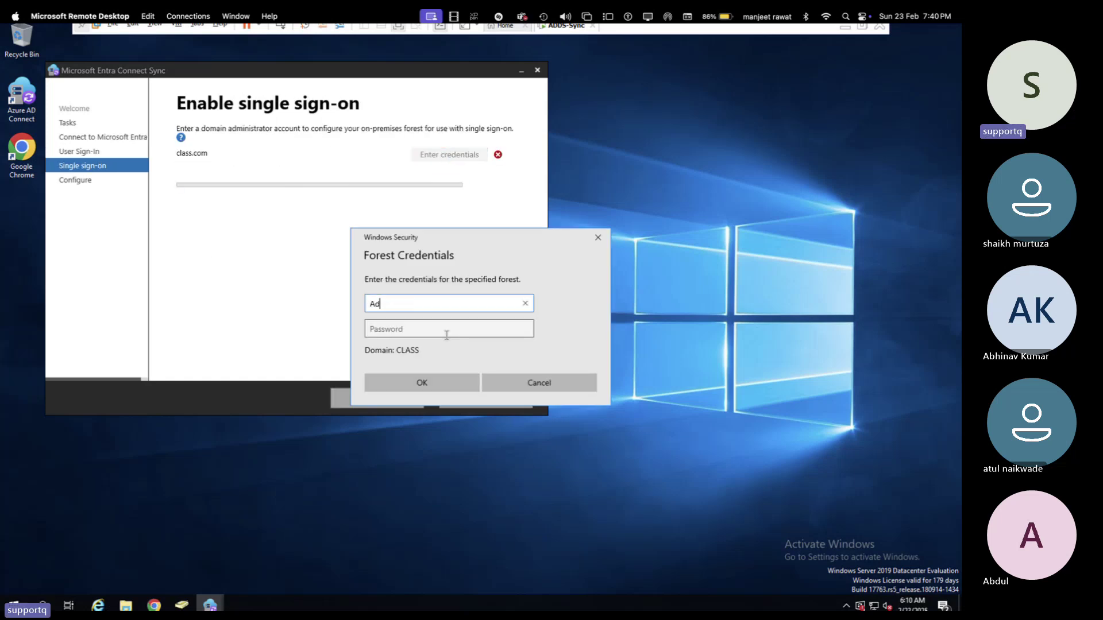
text(min)
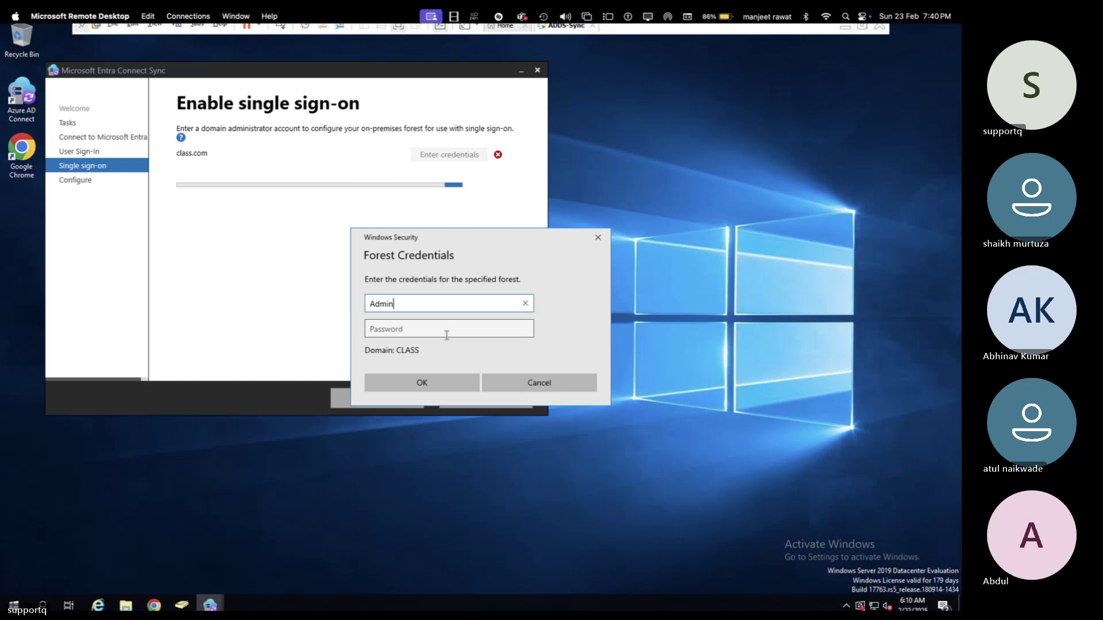
text(istrator)
key(Tab)
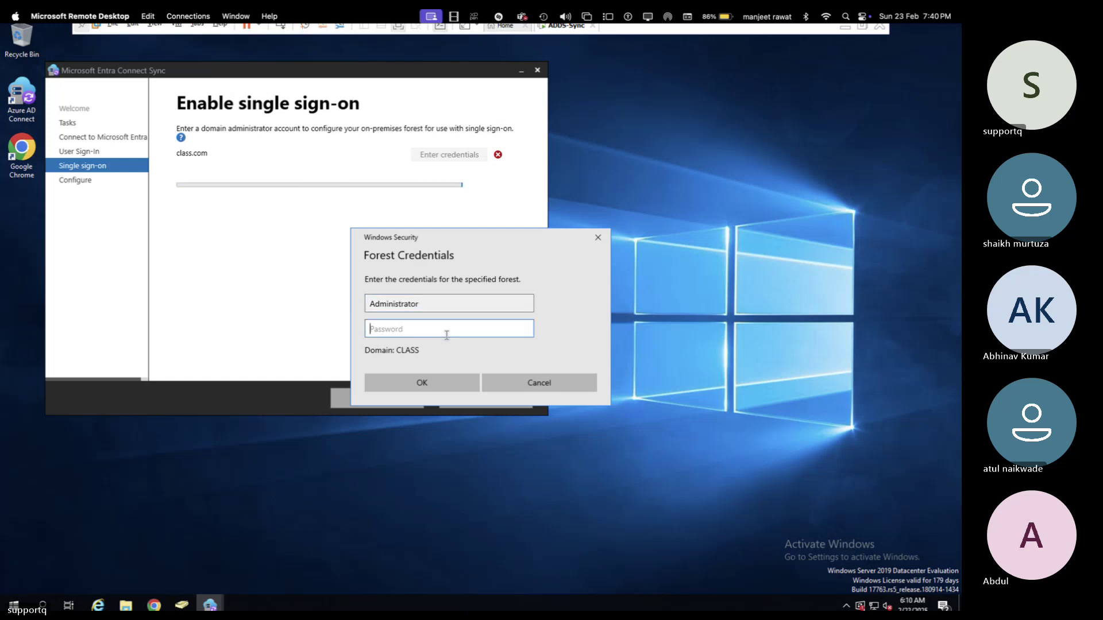
text(***********)
key(Return)
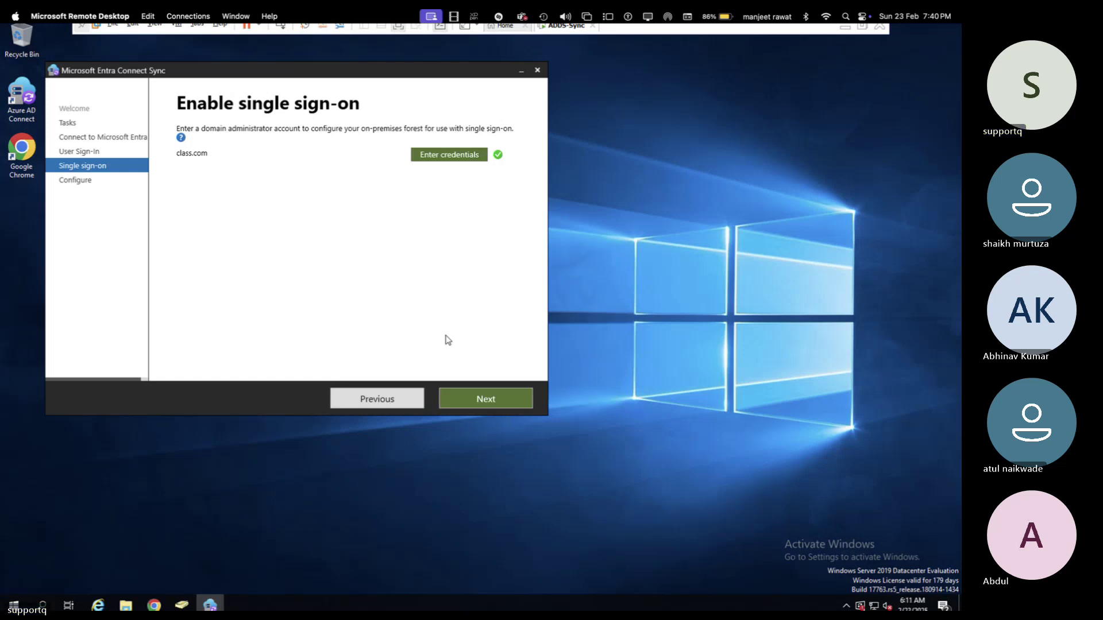
click(486, 399)
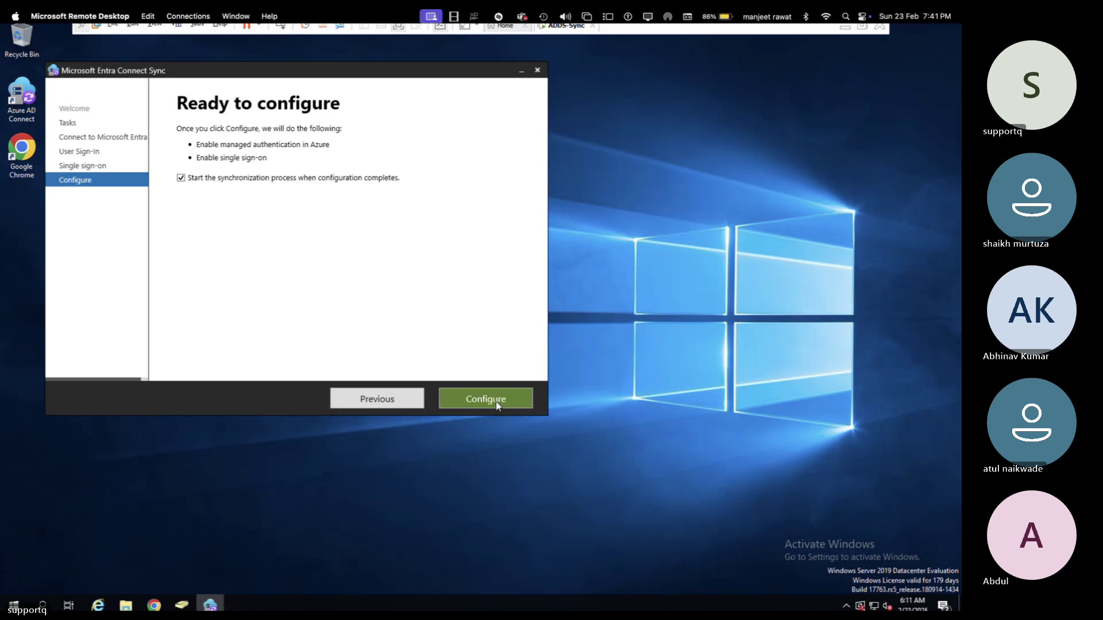
- Apply the Password Hash Synchronization configuration until complete, then return to the browser's admin center
click(502, 399)
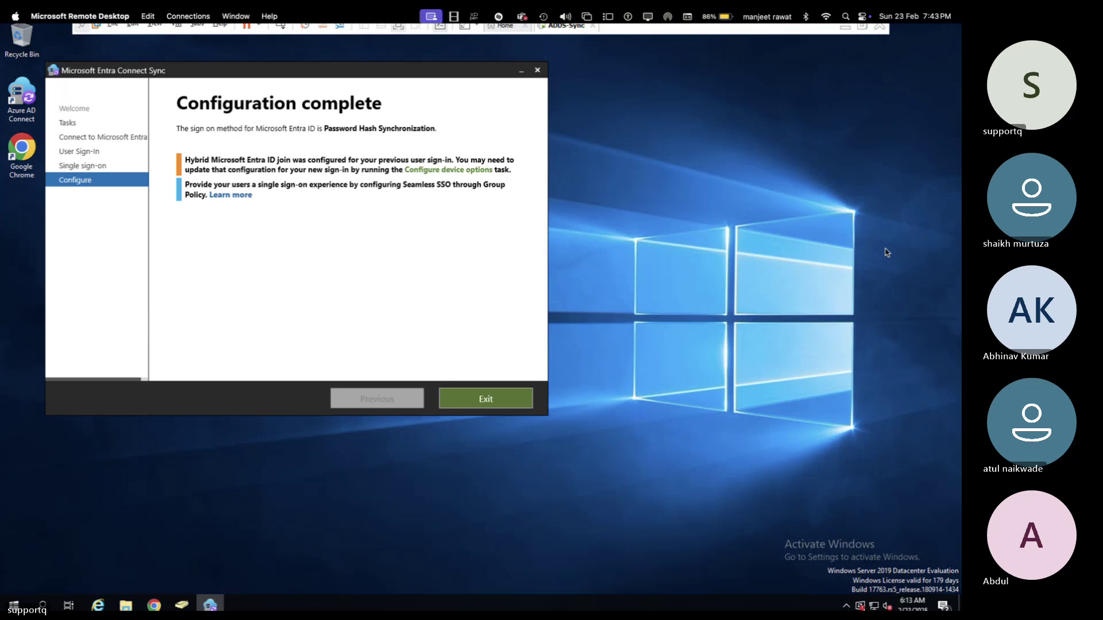
key(ctrl+Left)
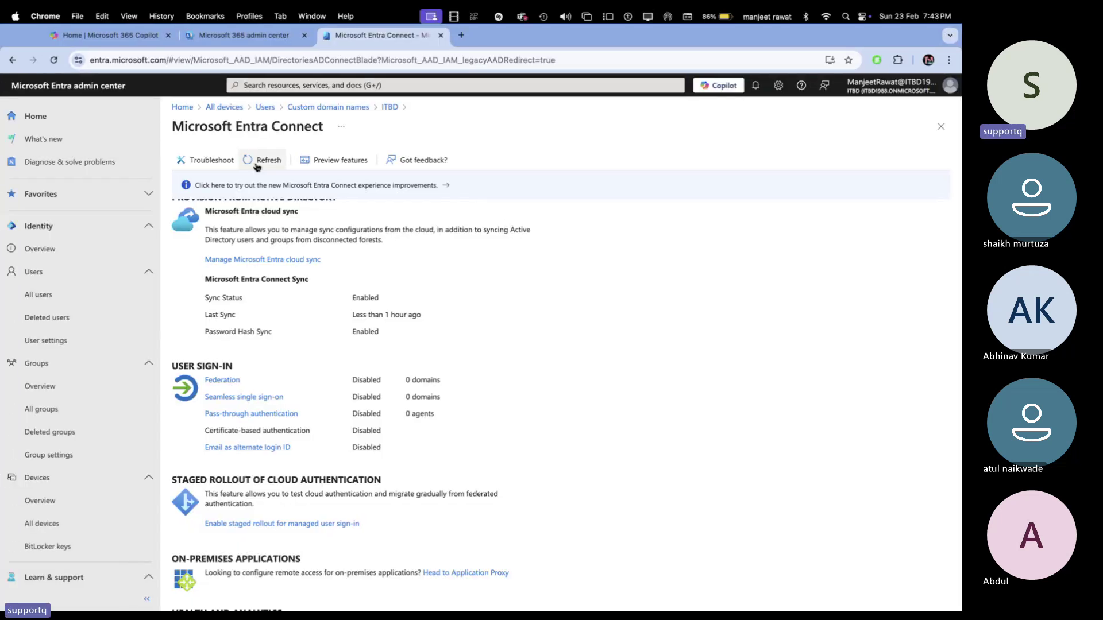
- Reload the Entra Connect page and open Seamless single sign-on details showing class.com as healthy
click(298, 60)
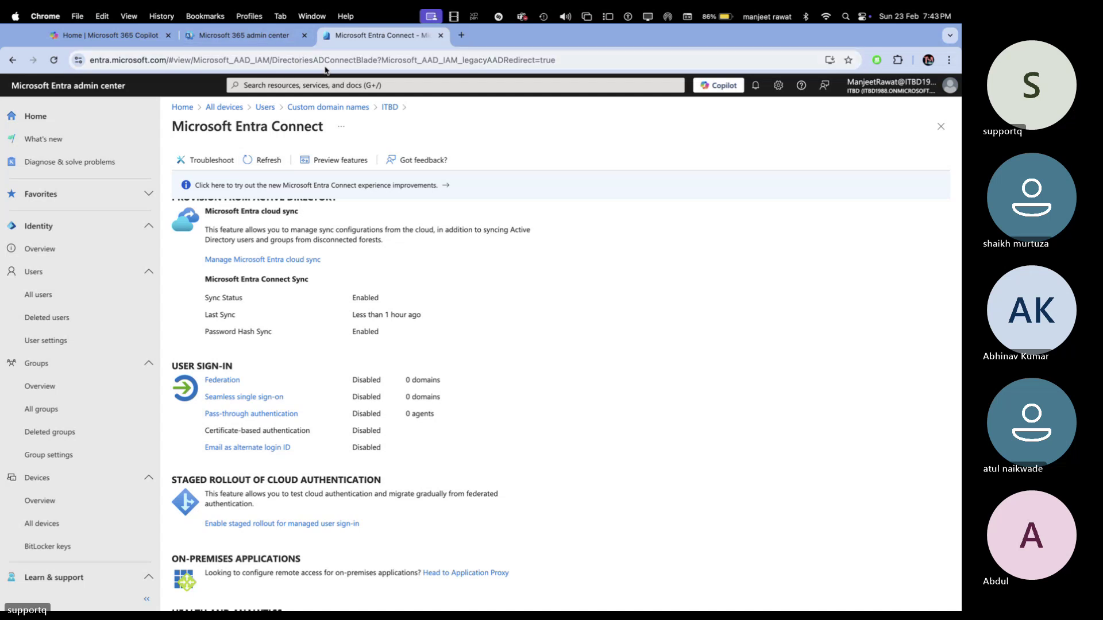
click(53, 61)
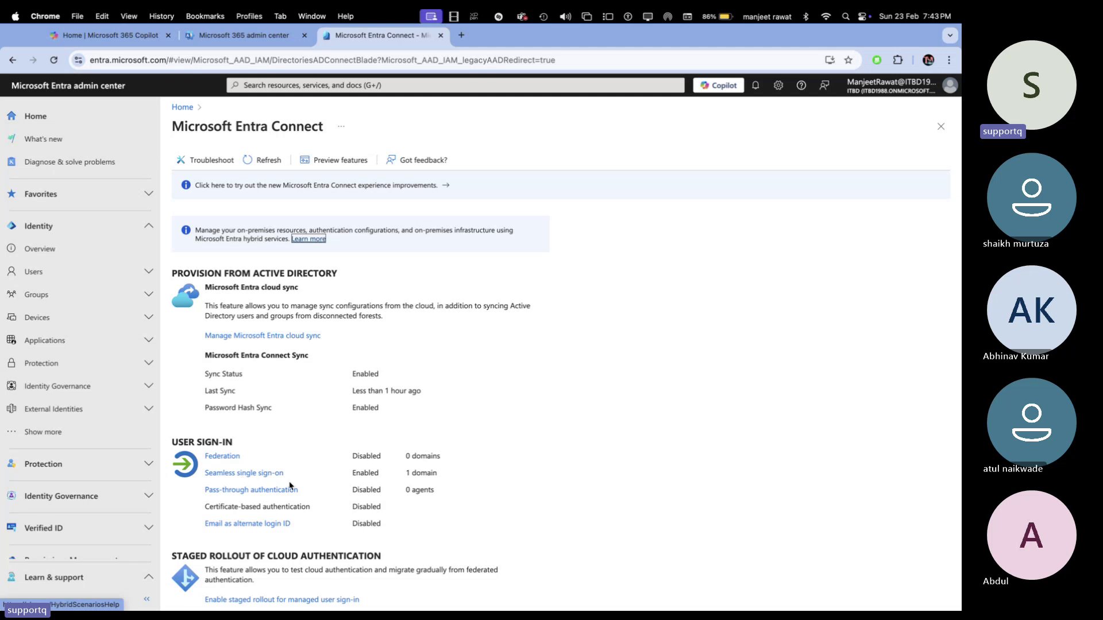
click(253, 474)
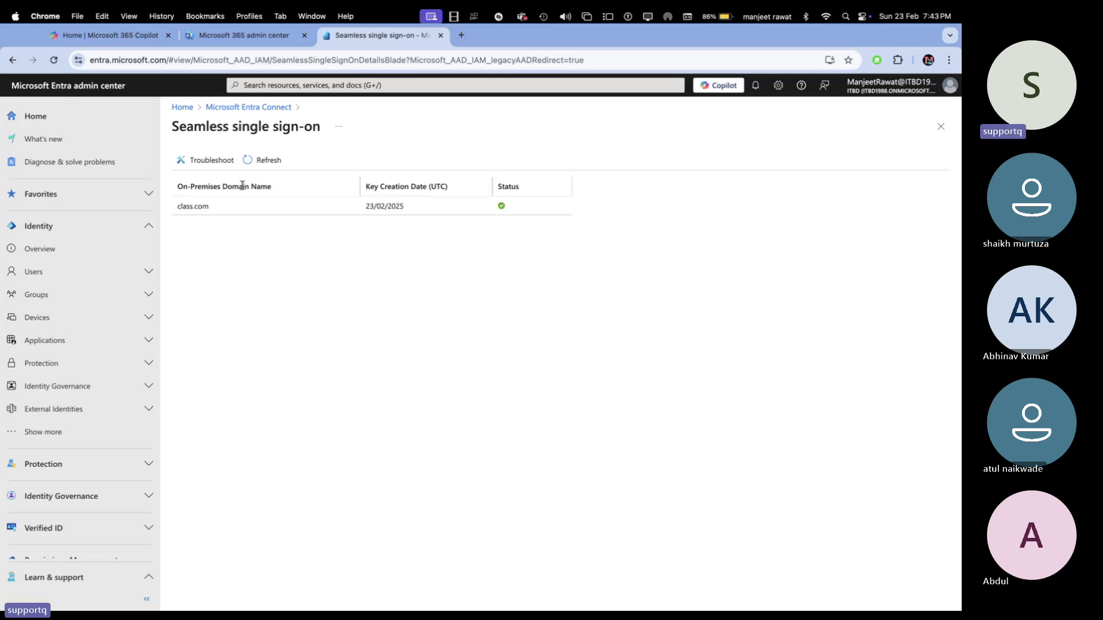
- Back in the notes, tick off item 5 (SSO) and draw a red box for the class.com server
key(ctrl+Right)
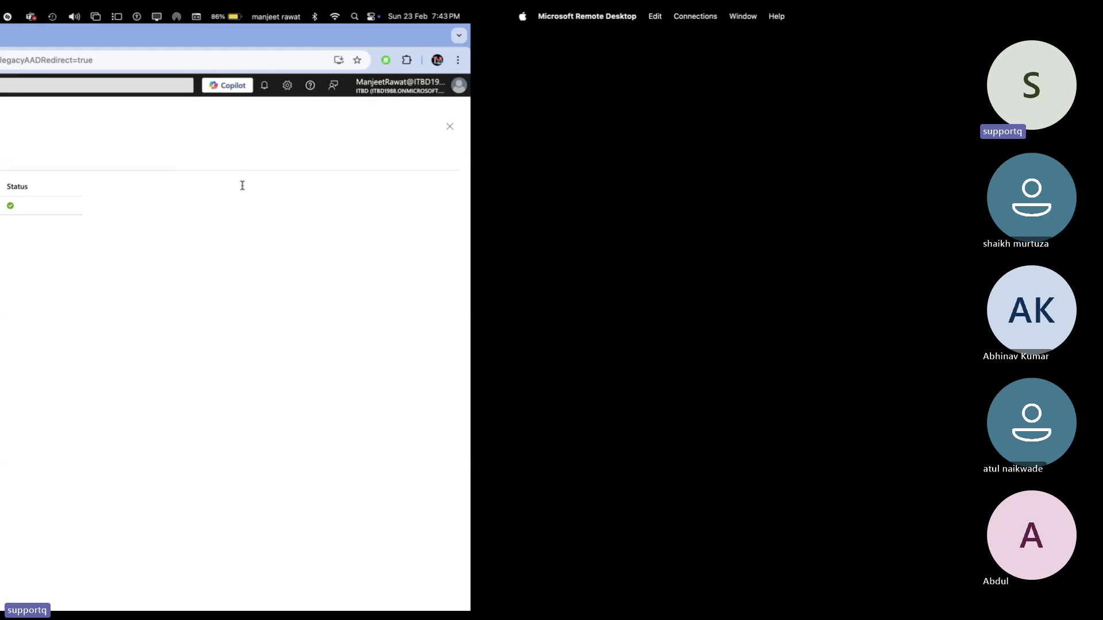
key(ctrl+Right)
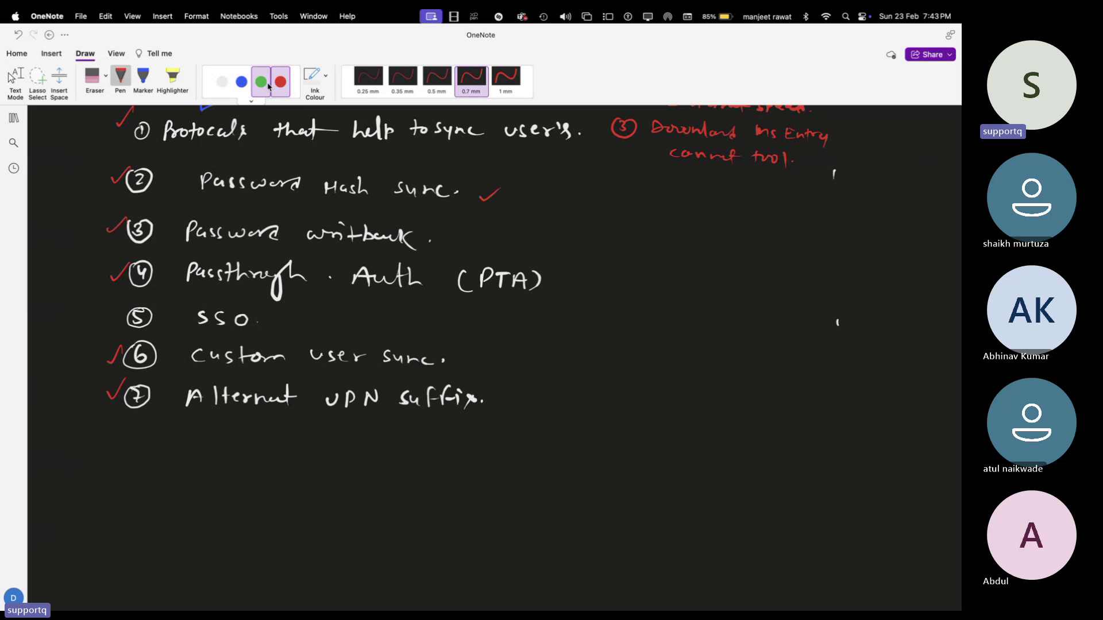
drag(108, 313, 127, 304)
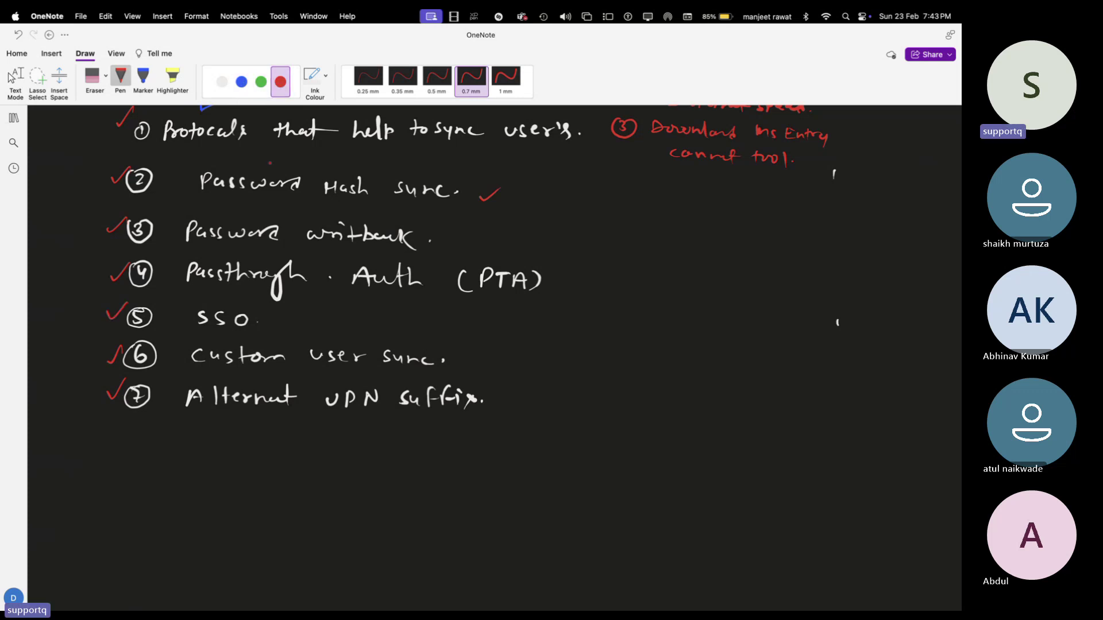
click(261, 81)
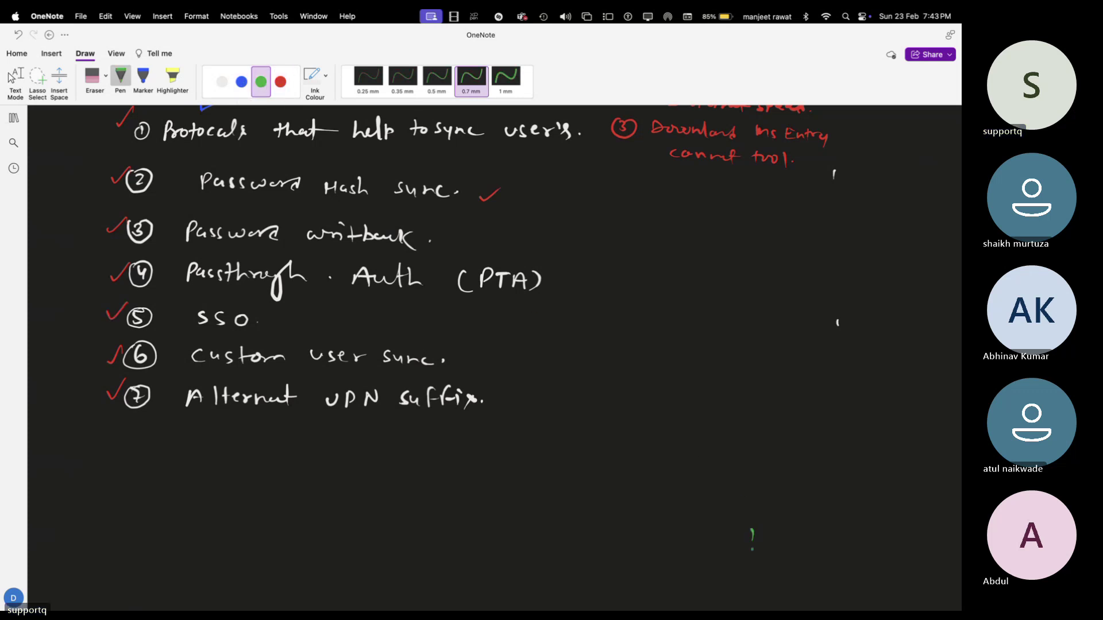
scroll(742, 494, down, 5)
scroll(768, 563, down, 4)
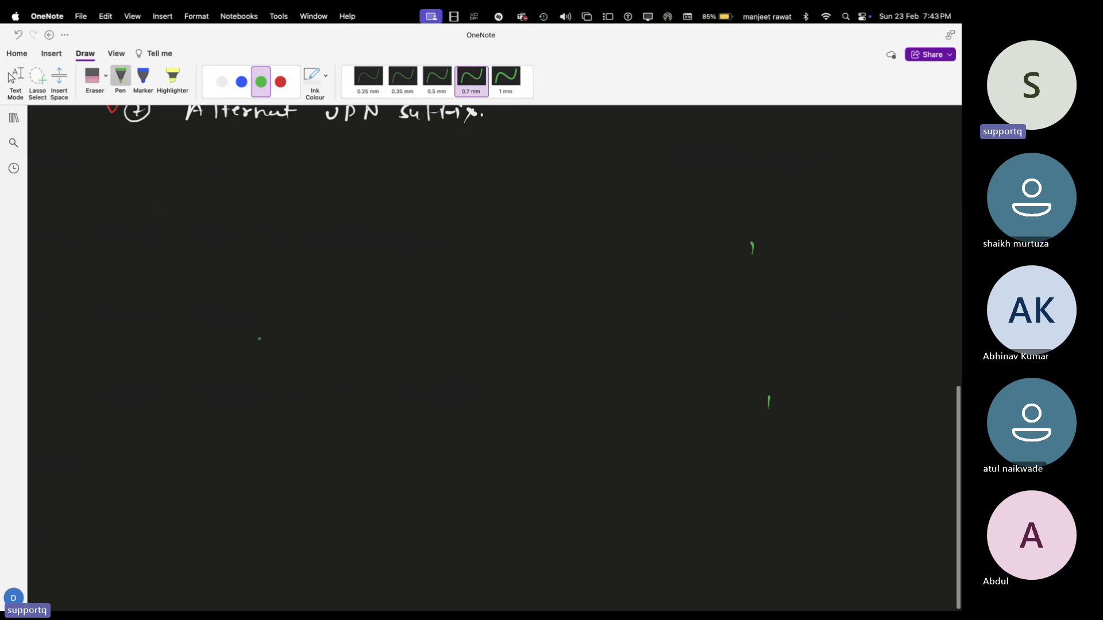
click(280, 82)
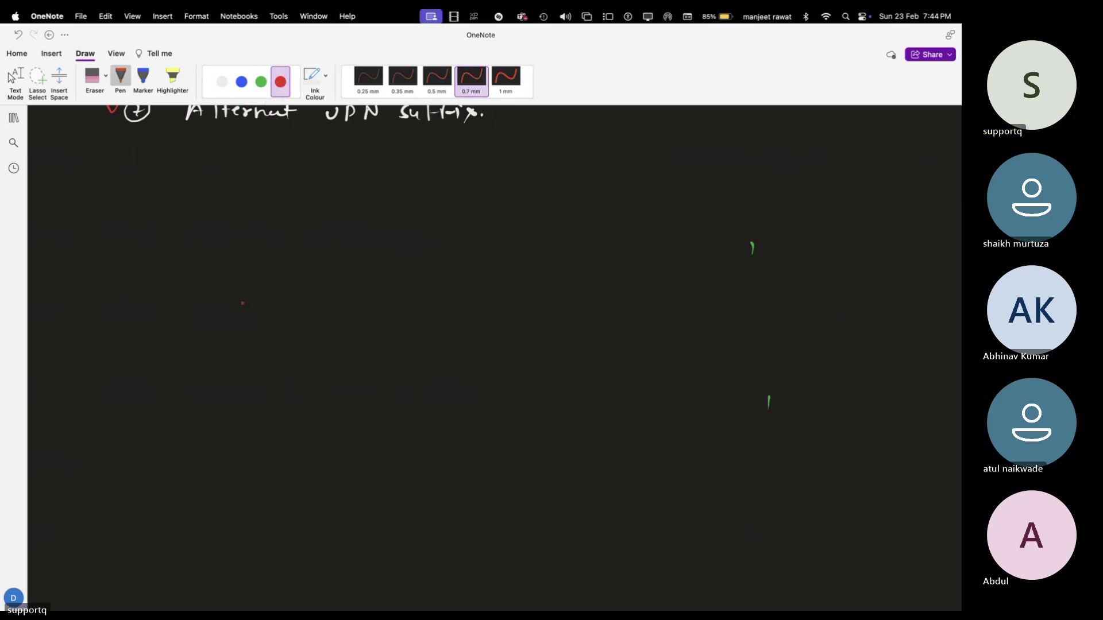
mouse_move(443, 348)
mouse_down()
mouse_move(443, 291)
mouse_move(480, 287)
mouse_move(443, 346)
mouse_move(453, 380)
mouse_move(536, 378)
mouse_up()
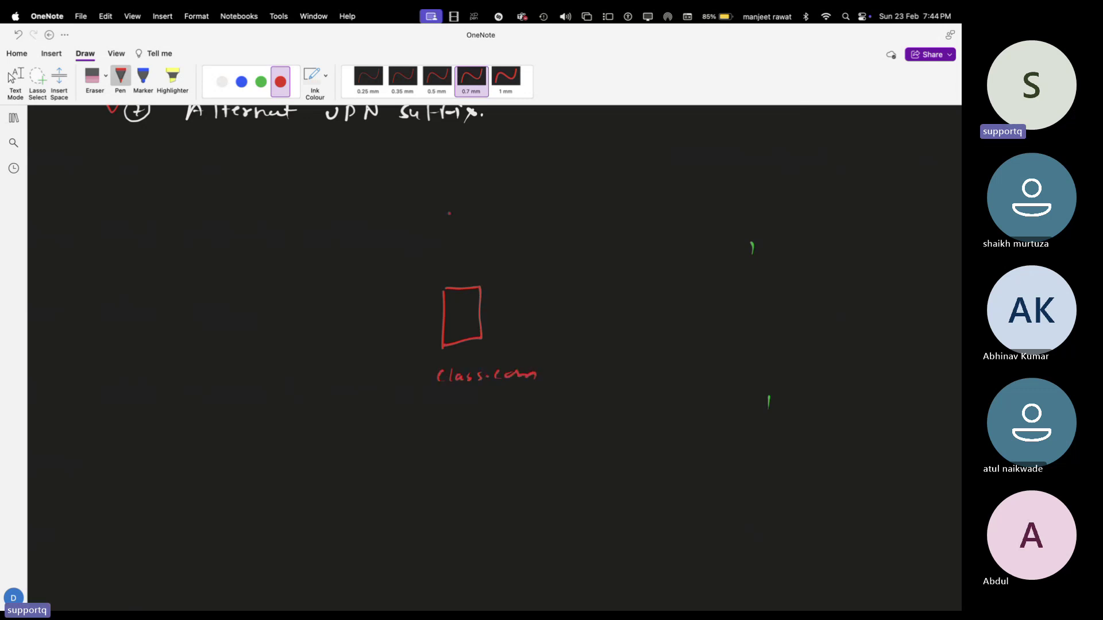
- Draw the green client PCs and a grid-shaped switch beside the server
click(249, 94)
click(261, 82)
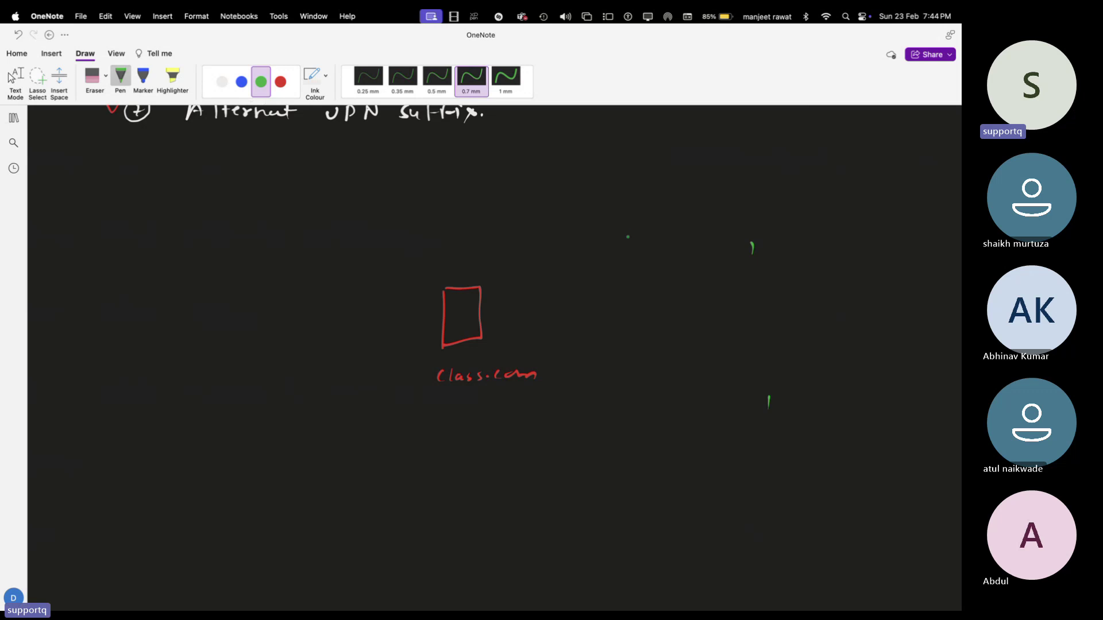
mouse_move(631, 230)
mouse_down()
mouse_move(630, 251)
mouse_move(649, 256)
mouse_move(652, 353)
mouse_move(683, 349)
mouse_move(660, 357)
mouse_move(665, 406)
mouse_up()
click(665, 391)
mouse_move(666, 385)
mouse_down()
mouse_move(688, 402)
mouse_move(665, 407)
mouse_up()
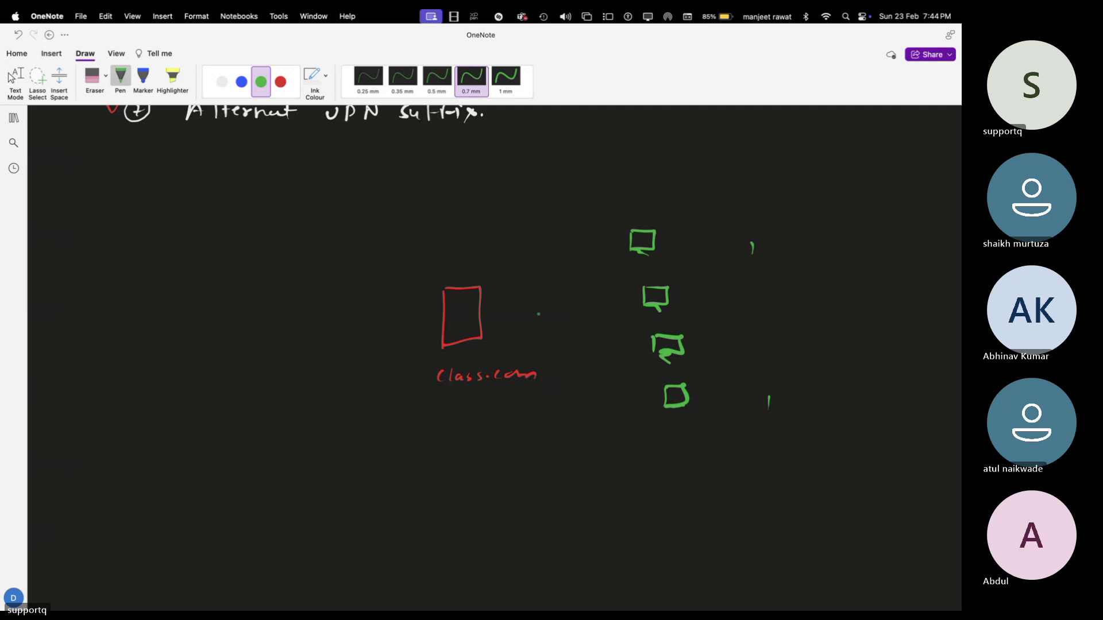
drag(538, 312, 539, 327)
mouse_move(539, 312)
mouse_down()
mouse_move(564, 312)
mouse_move(564, 325)
mouse_up()
mouse_move(564, 326)
mouse_down()
mouse_move(535, 326)
mouse_move(565, 316)
mouse_move(545, 325)
mouse_move(556, 324)
mouse_up()
- Draw arrows from the server to the switch and from the switch to each PC, labelled ClientPC
click(492, 324)
mouse_move(484, 319)
mouse_down()
mouse_move(539, 316)
mouse_move(637, 259)
mouse_up()
drag(630, 262, 638, 267)
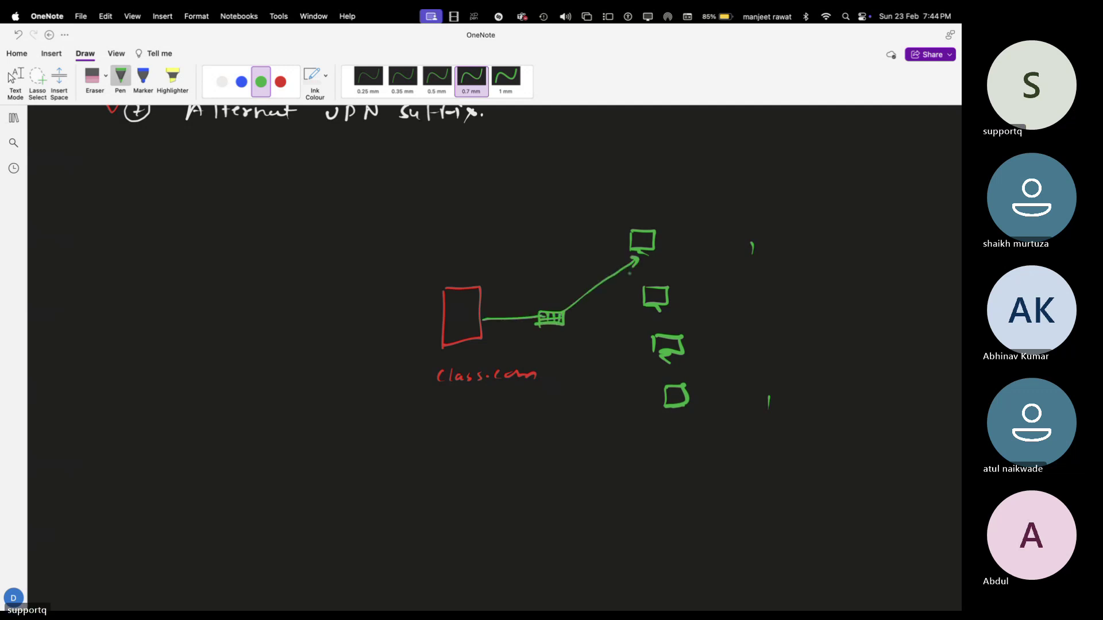
click(602, 305)
drag(563, 314, 642, 299)
drag(635, 297, 643, 301)
mouse_move(565, 323)
mouse_down()
mouse_move(649, 347)
mouse_move(658, 398)
mouse_up()
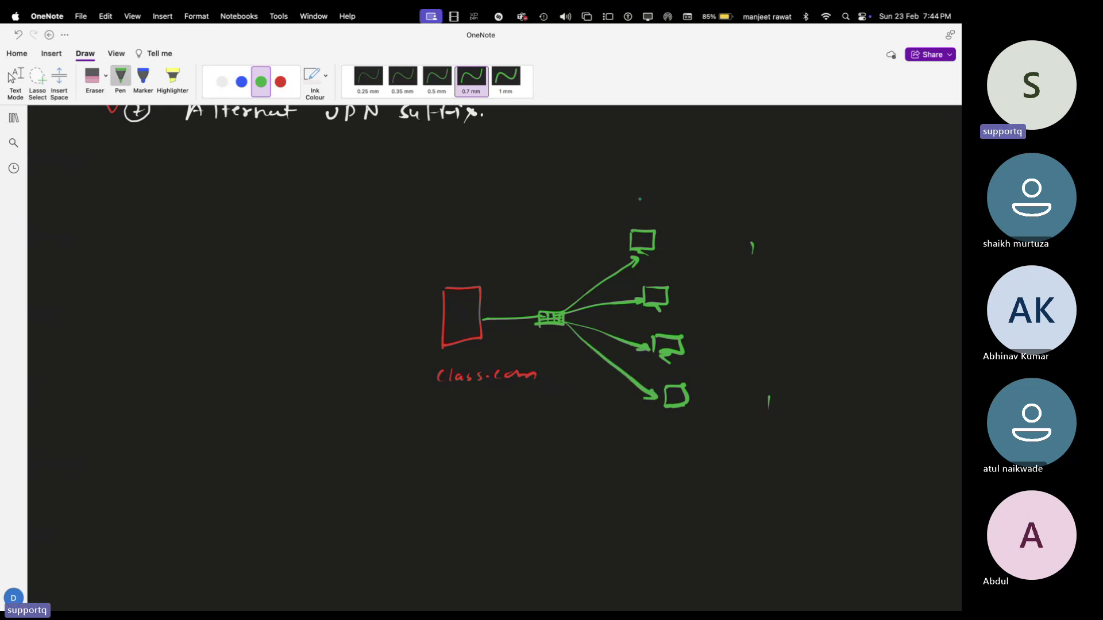
mouse_move(622, 205)
mouse_down()
mouse_move(617, 214)
mouse_move(669, 213)
mouse_move(680, 202)
mouse_up()
mouse_move(696, 198)
mouse_down()
mouse_move(687, 205)
mouse_move(699, 210)
mouse_up()
- In white ink, handwrite AWS, Tata and telnet in a column under class.com
click(221, 82)
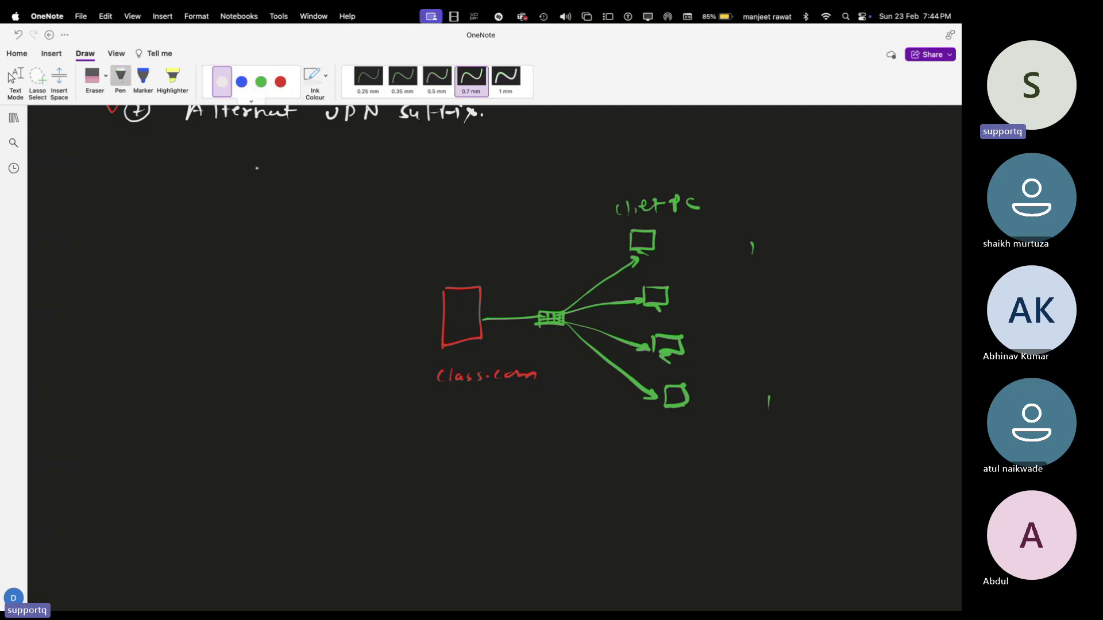
drag(463, 411, 476, 404)
mouse_move(483, 397)
mouse_down()
mouse_move(482, 409)
mouse_move(495, 398)
mouse_move(498, 411)
mouse_move(477, 432)
mouse_up()
mouse_move(469, 432)
mouse_down()
mouse_move(470, 445)
mouse_move(501, 449)
mouse_up()
click(472, 479)
drag(472, 466, 481, 470)
drag(478, 473, 517, 476)
mouse_move(524, 454)
mouse_down()
mouse_move(523, 475)
mouse_move(533, 458)
mouse_up()
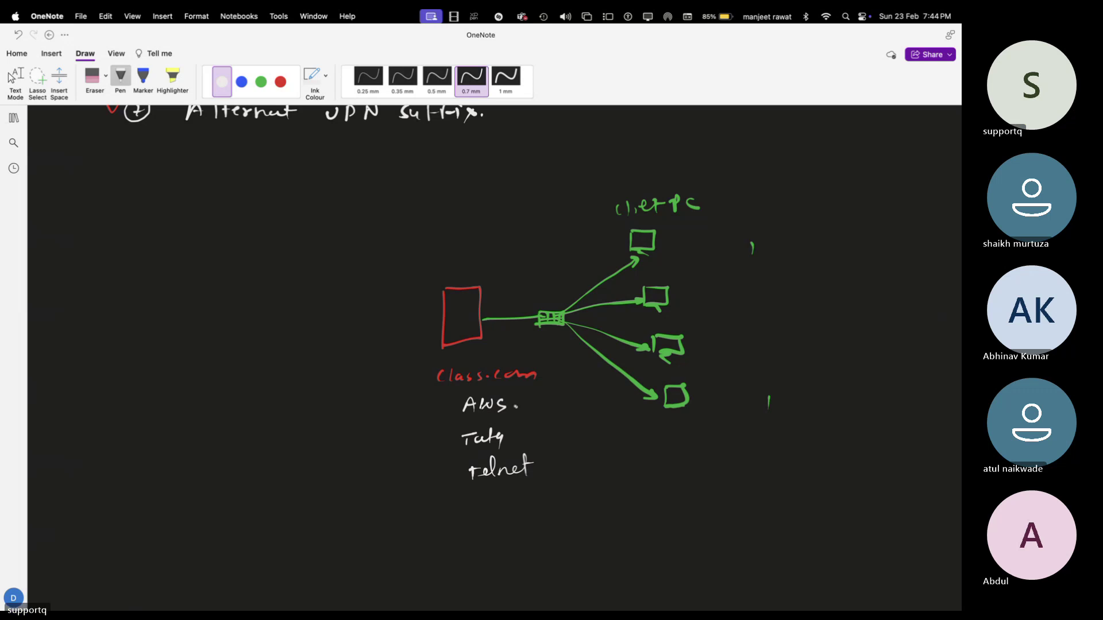
- Add a row of x marks after AWS and after Tata
drag(516, 408, 535, 409)
mouse_move(535, 401)
mouse_down()
mouse_move(528, 409)
mouse_move(544, 409)
mouse_up()
drag(558, 400, 558, 408)
drag(572, 399, 572, 406)
drag(520, 433, 529, 437)
drag(540, 428, 567, 433)
drag(567, 424, 562, 433)
drag(573, 423, 601, 430)
drag(601, 420, 592, 431)
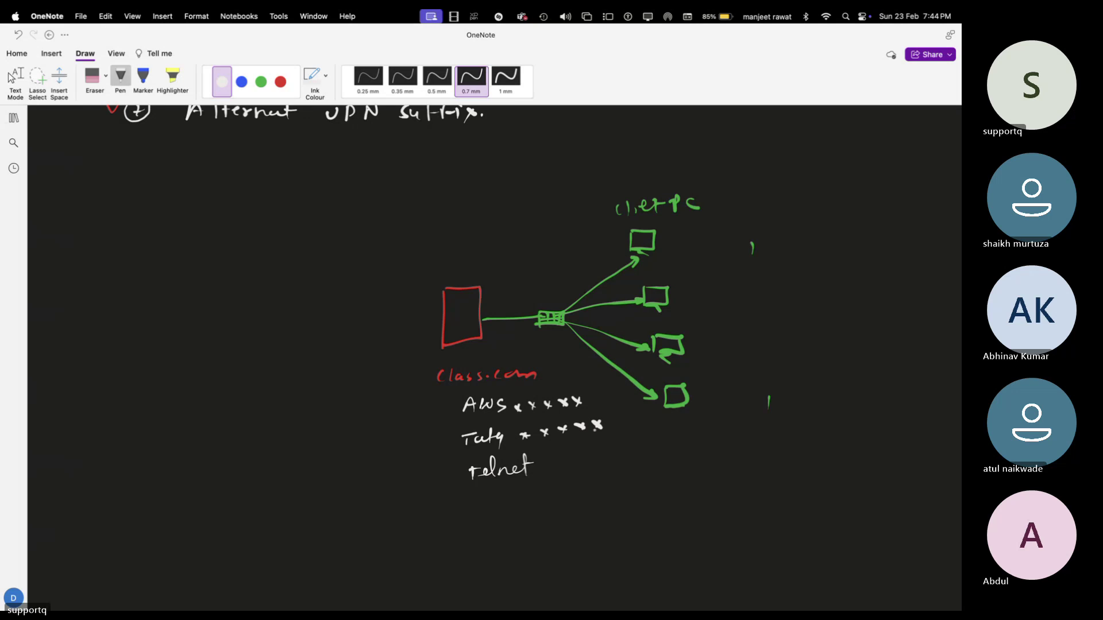
- Add a row of x marks after telnet
drag(549, 461, 557, 468)
mouse_move(557, 461)
mouse_down()
mouse_move(549, 468)
mouse_move(576, 464)
mouse_up()
mouse_move(575, 455)
mouse_down()
mouse_move(567, 465)
mouse_move(593, 462)
mouse_up()
mouse_move(593, 456)
mouse_down()
mouse_move(585, 463)
mouse_move(610, 454)
mouse_up()
click(241, 81)
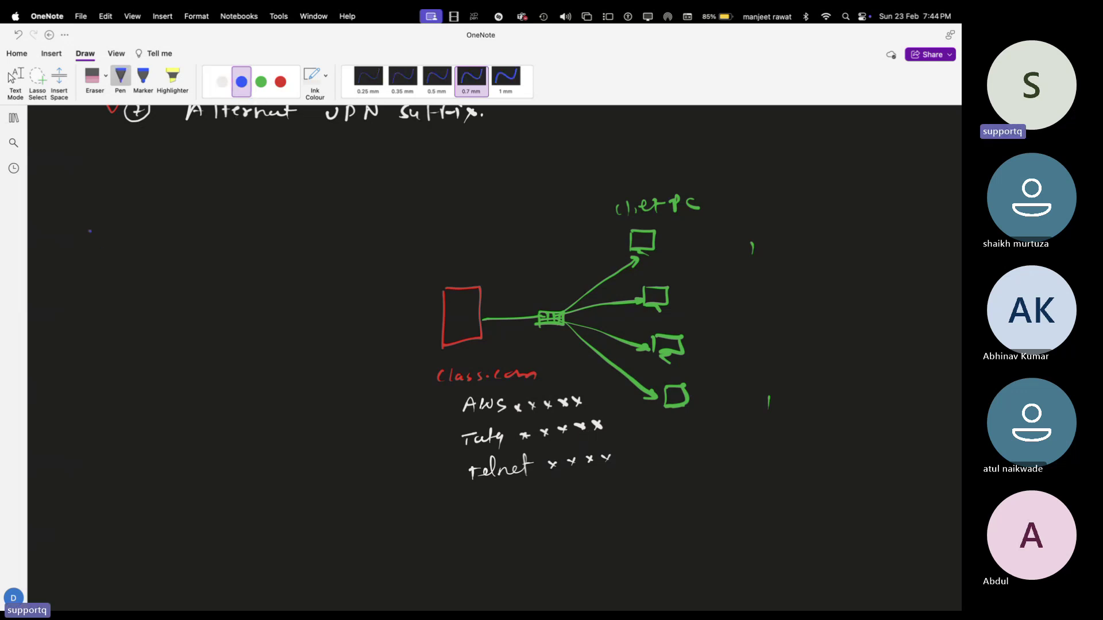
- Draw a blue box on the left containing AWS, Tata and Telnet
mouse_move(90, 229)
mouse_down()
mouse_move(84, 339)
mouse_move(174, 350)
mouse_move(248, 315)
mouse_move(210, 223)
mouse_move(87, 228)
mouse_move(144, 253)
mouse_move(162, 246)
mouse_move(136, 275)
mouse_move(154, 273)
mouse_up()
mouse_move(156, 267)
mouse_down()
mouse_move(157, 279)
mouse_move(171, 277)
mouse_move(135, 307)
mouse_move(147, 290)
mouse_up()
drag(144, 300, 156, 306)
drag(160, 299, 191, 294)
click(261, 82)
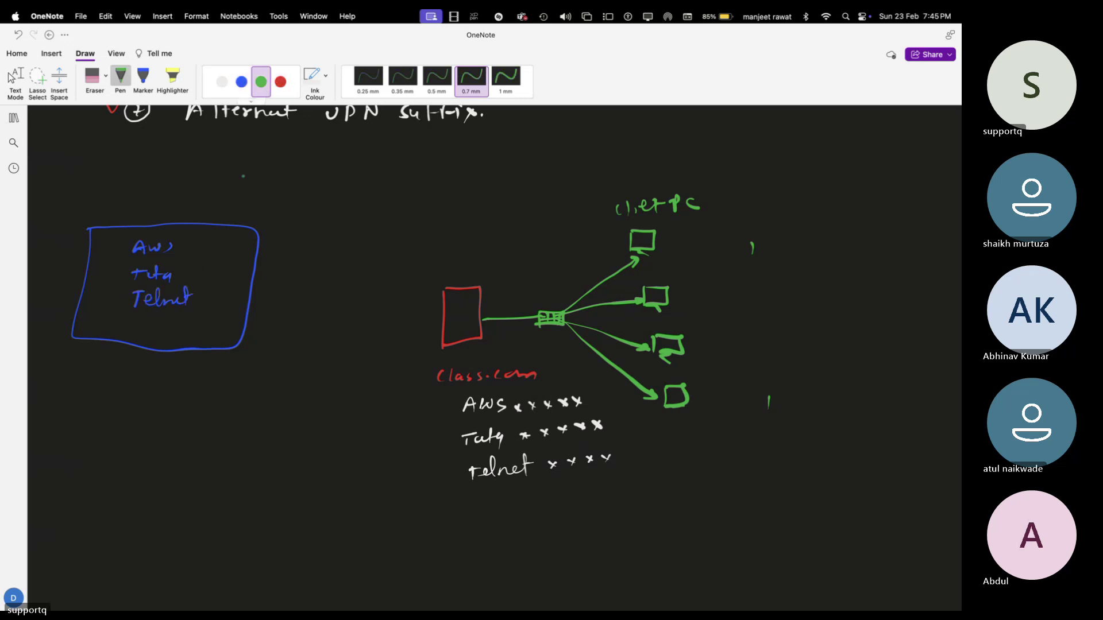
- Bracket the white list with a green arrow to the box, and draw a white arrow out labelled outlook
mouse_move(455, 402)
mouse_down()
mouse_move(443, 446)
mouse_move(470, 486)
mouse_up()
mouse_move(434, 424)
mouse_down()
mouse_move(274, 429)
mouse_move(198, 358)
mouse_move(189, 317)
mouse_move(200, 317)
mouse_up()
click(222, 82)
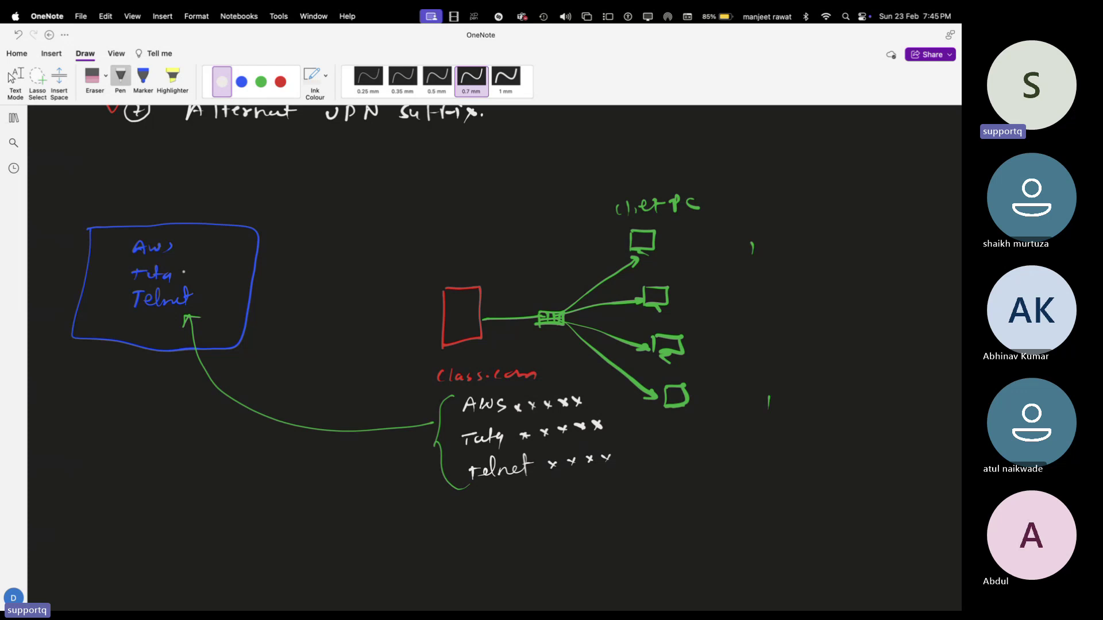
drag(226, 242, 268, 239)
mouse_move(294, 223)
mouse_down()
mouse_move(287, 232)
mouse_move(315, 228)
mouse_up()
mouse_move(304, 218)
mouse_down()
mouse_move(333, 225)
mouse_move(344, 214)
mouse_up()
drag(358, 214, 382, 225)
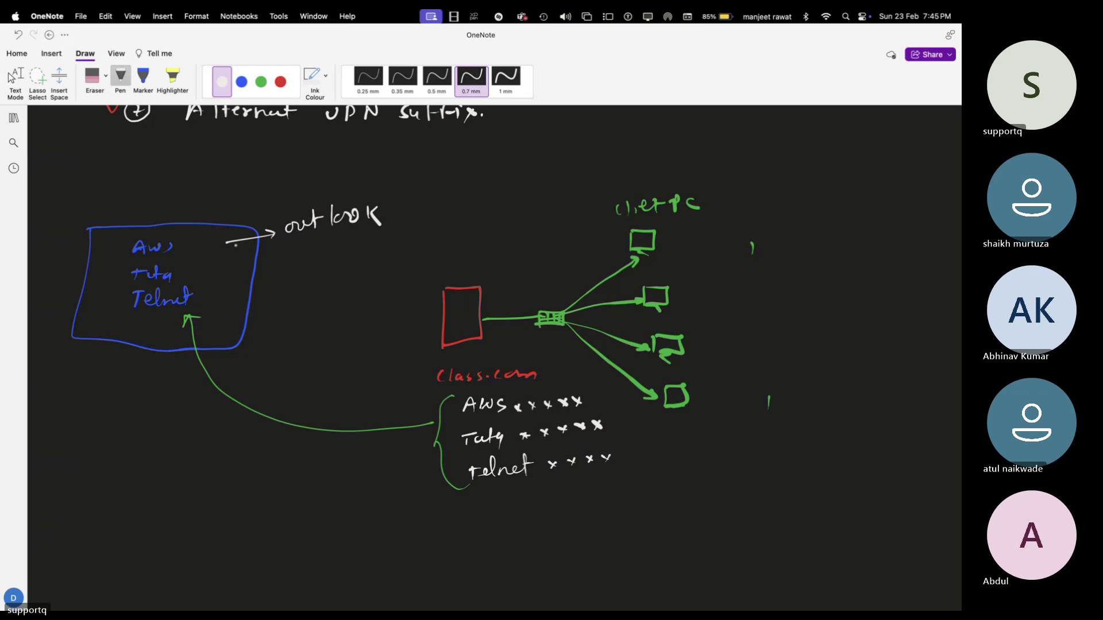
- Draw white arrows from the box to Teams and One Drive, and label the third client PC AWS
mouse_move(226, 243)
mouse_down()
mouse_move(292, 259)
mouse_move(326, 245)
mouse_move(319, 258)
mouse_move(367, 254)
mouse_move(289, 295)
mouse_up()
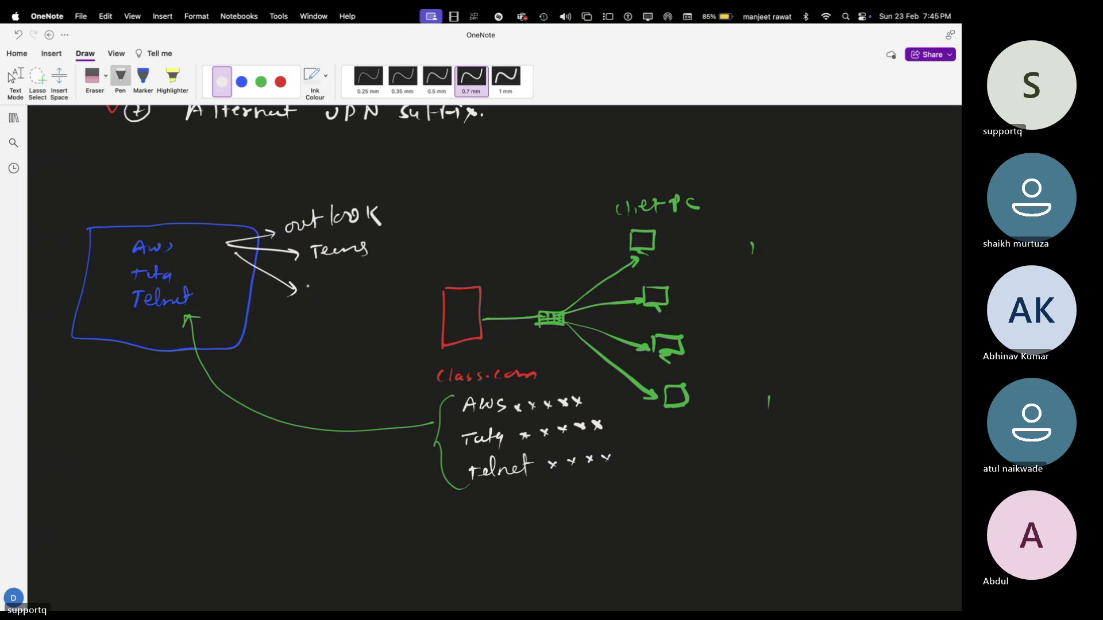
mouse_move(307, 285)
mouse_down()
mouse_move(376, 284)
mouse_move(417, 266)
mouse_up()
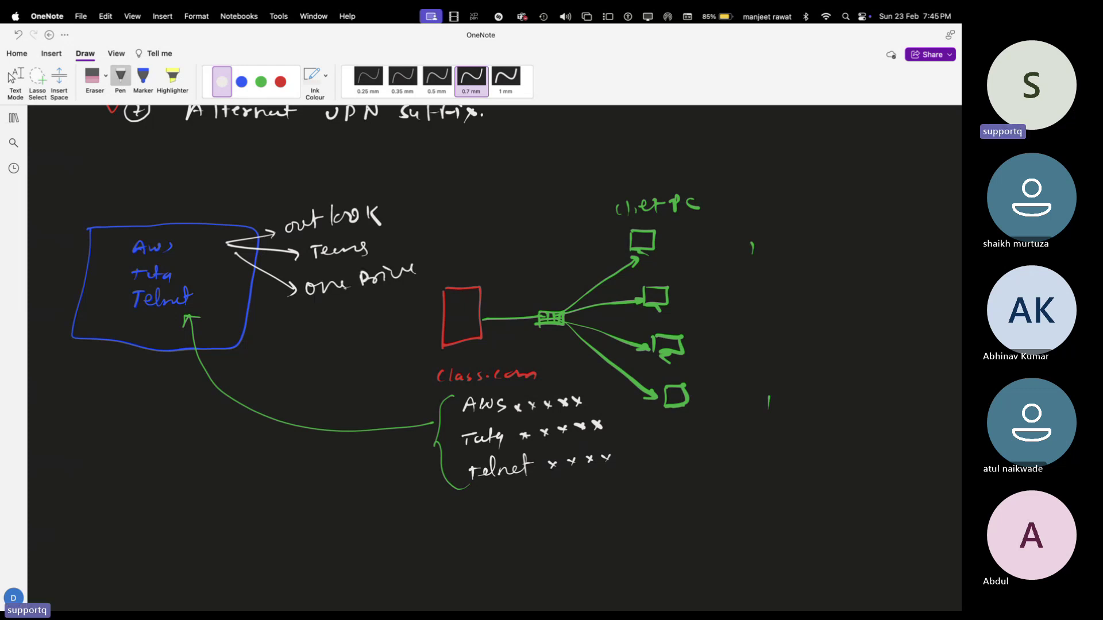
drag(236, 265, 302, 322)
drag(289, 322, 307, 322)
drag(685, 347, 753, 352)
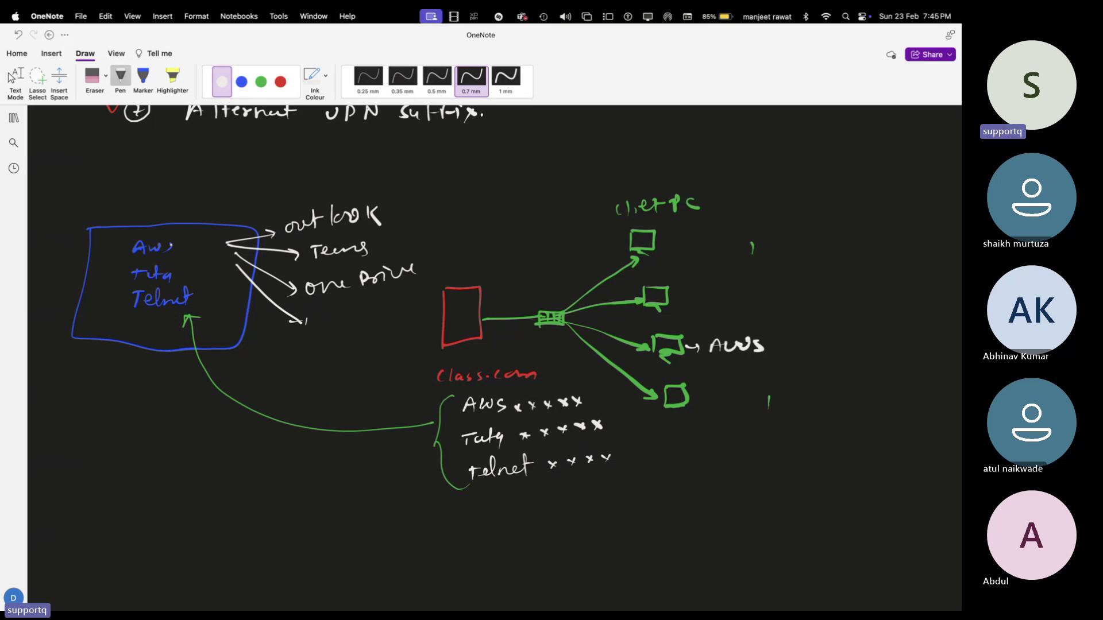
drag(171, 246, 231, 239)
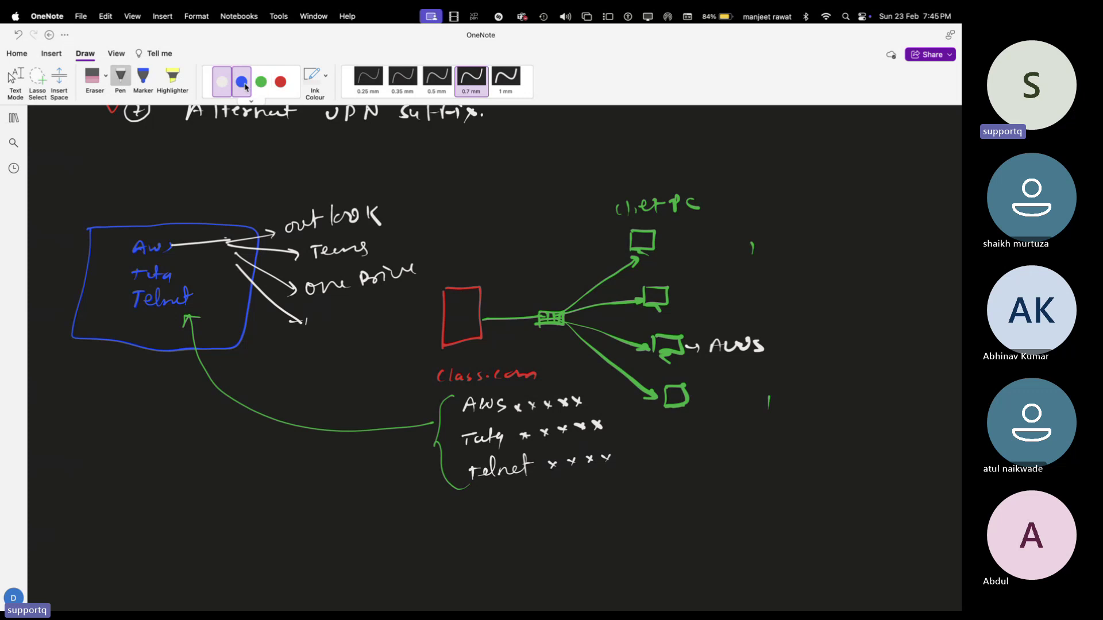
- In blue ink, write RI above the AWS label, circle it and link it to AWS
click(241, 82)
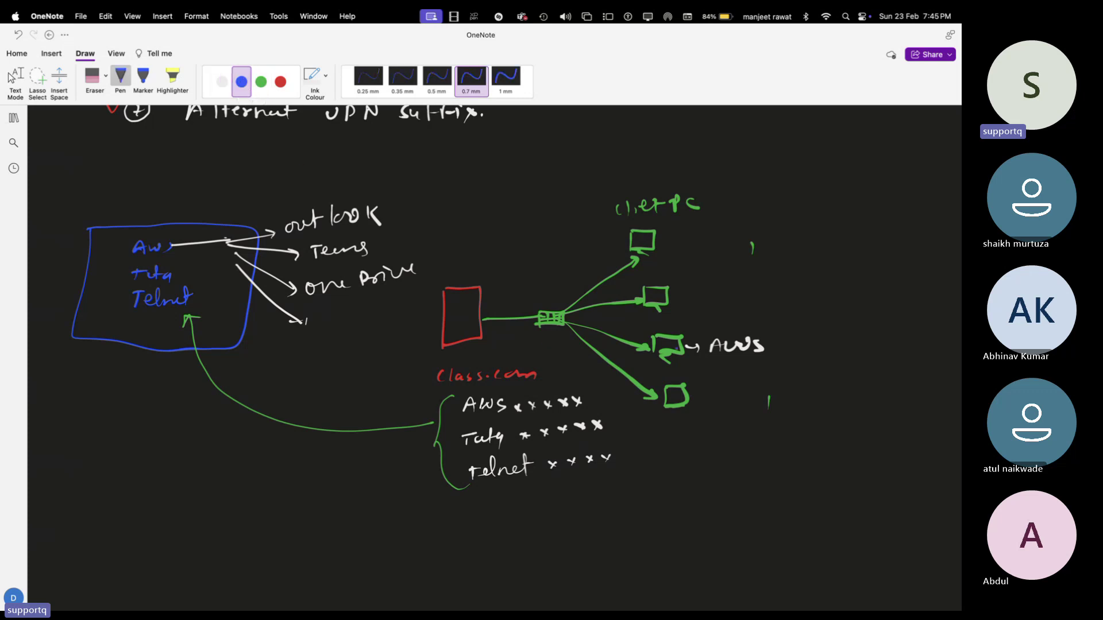
mouse_move(686, 333)
mouse_down()
mouse_move(719, 309)
mouse_move(727, 317)
mouse_up()
mouse_move(735, 309)
mouse_down()
mouse_move(734, 319)
mouse_move(741, 304)
mouse_up()
mouse_move(720, 292)
mouse_down()
mouse_move(703, 313)
mouse_move(724, 291)
mouse_up()
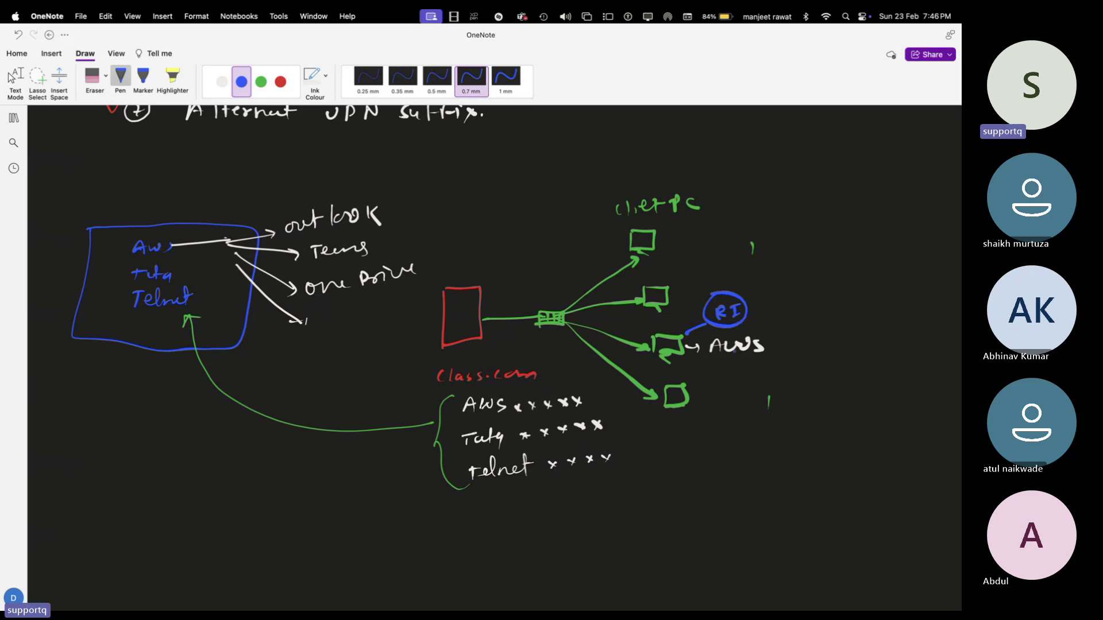
- Draw a blue check mark right of the AWS label by the third client PC
mouse_move(767, 347)
mouse_down()
mouse_move(775, 354)
mouse_move(792, 337)
mouse_up()
- Scroll the notes around the diagram, then return to Chrome's Seamless single sign-on page for class.com
scroll(618, 371, up, 10)
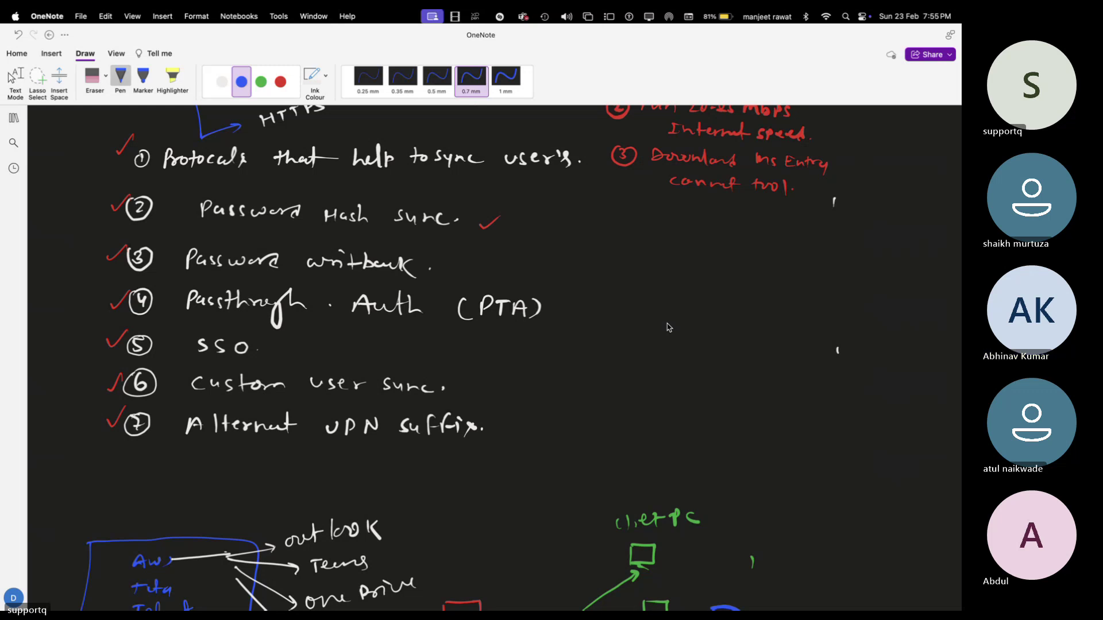
scroll(643, 425, down, 10)
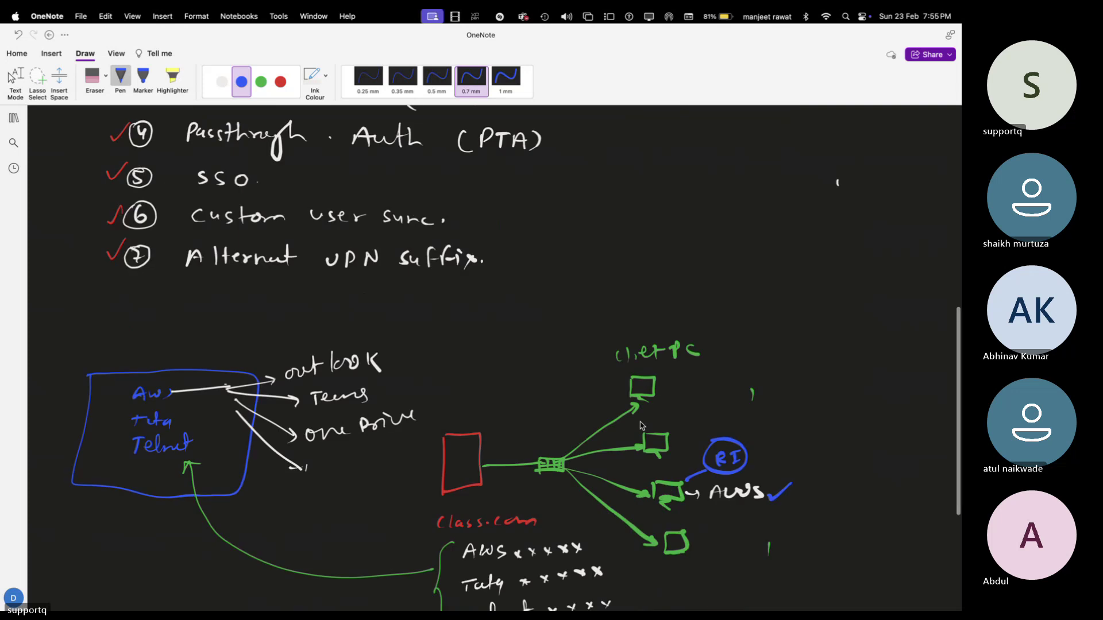
scroll(642, 425, up, 2)
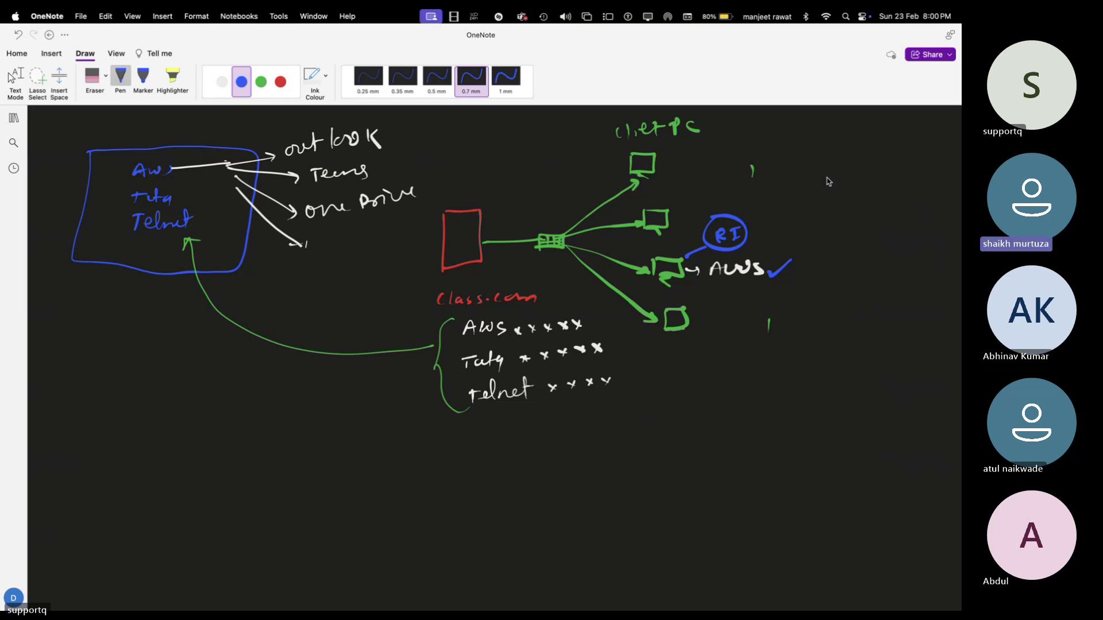
key(ctrl+Left)
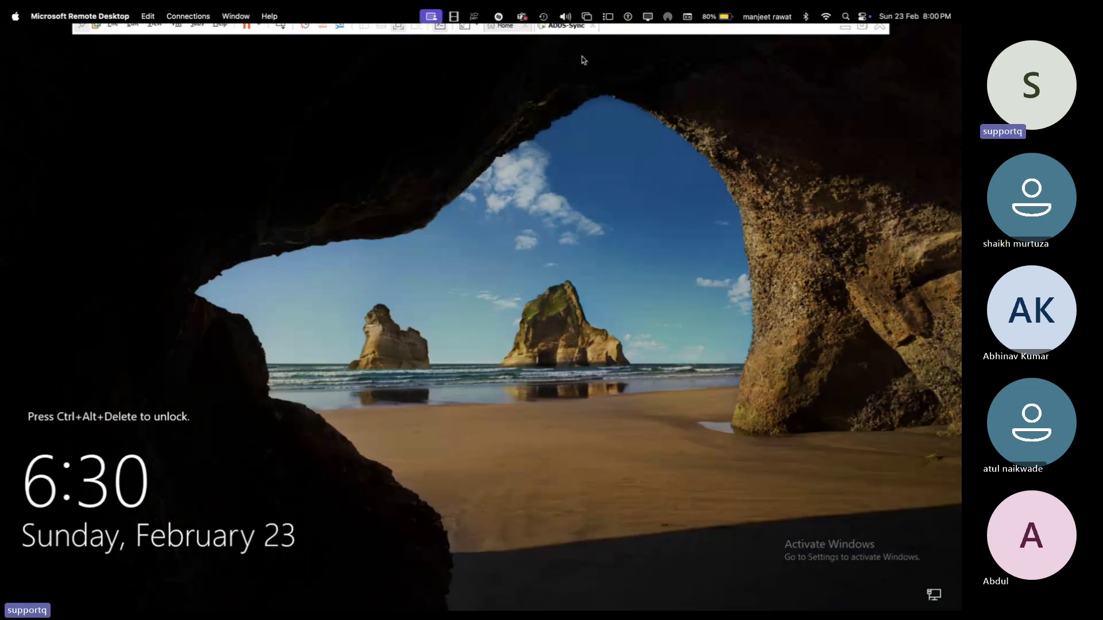
key(ctrl+Left)
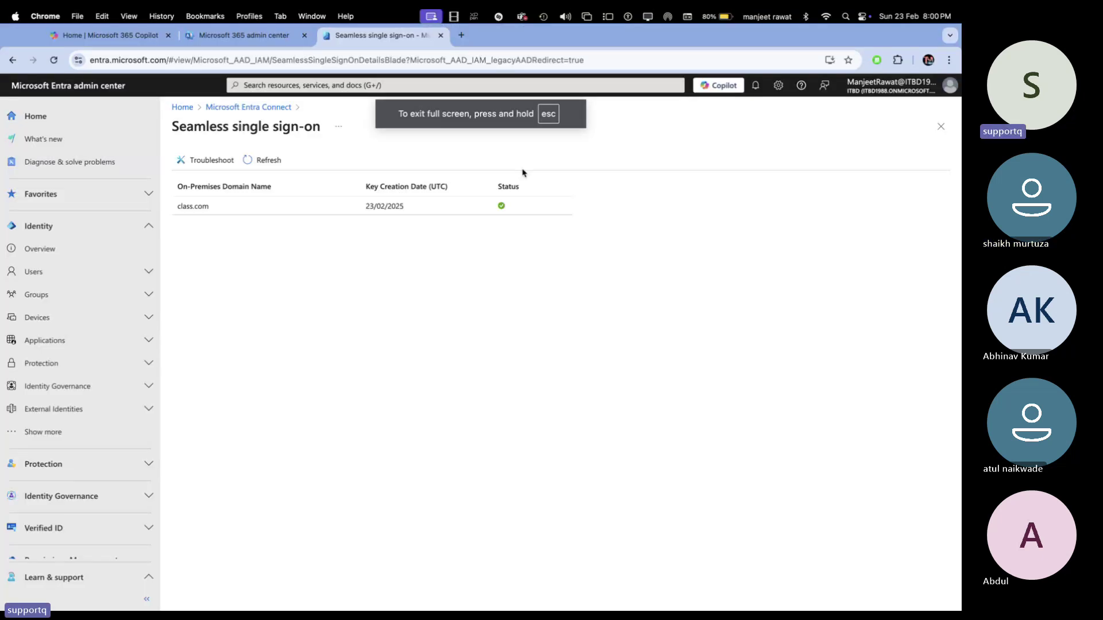